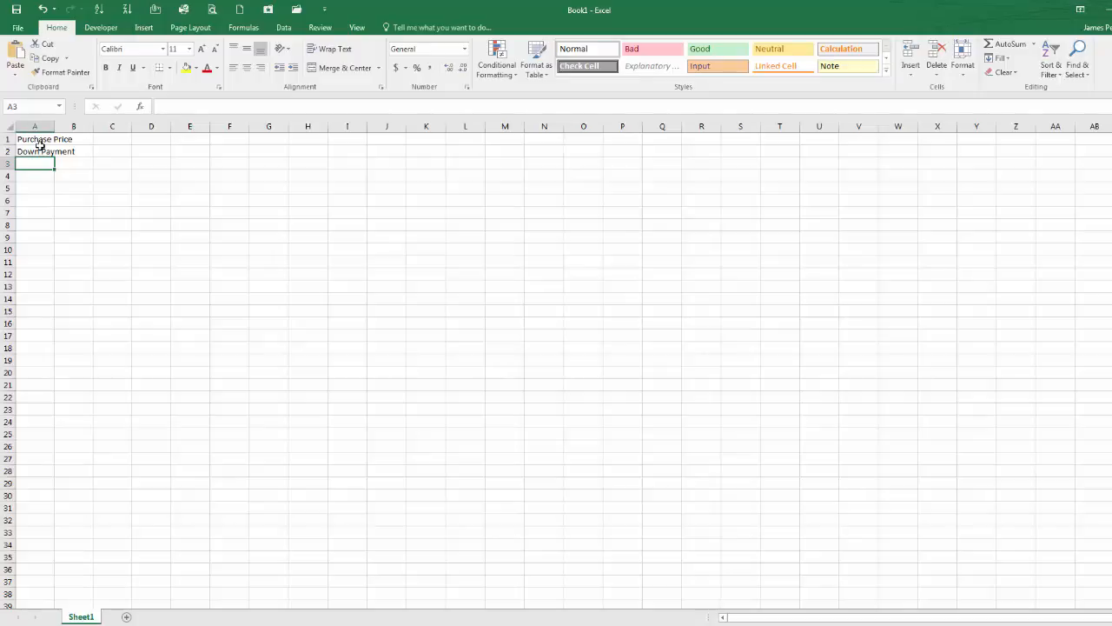
Step: Enter the row labels Points, Loan Amount and Rate in cells A3 to A5
{"action": "type", "text": "Points"}
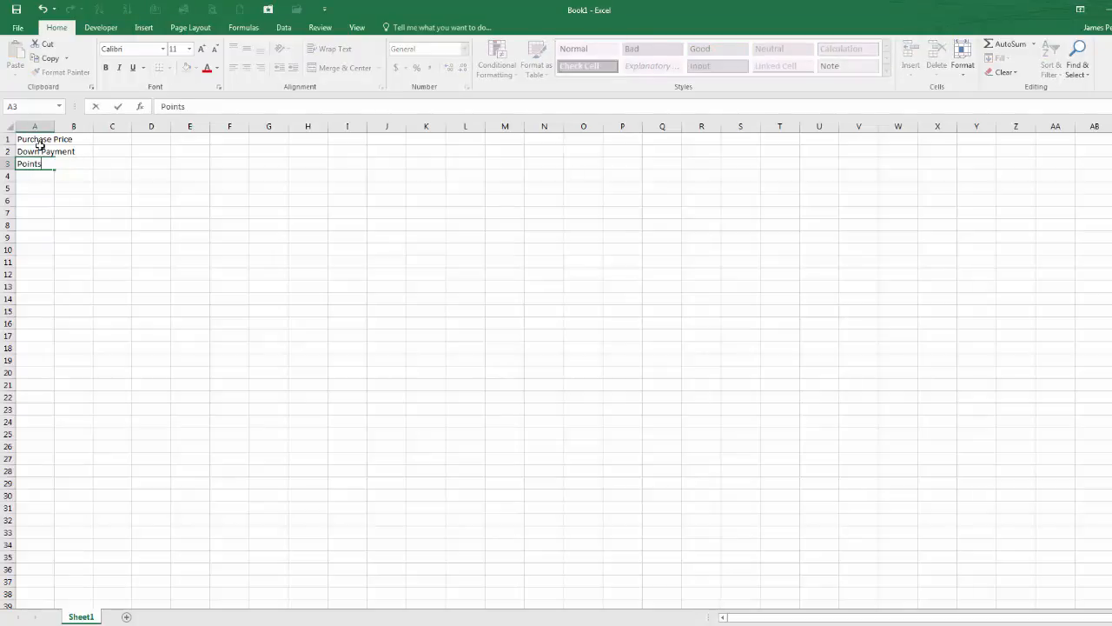
{"action": "key", "text": "Return"}
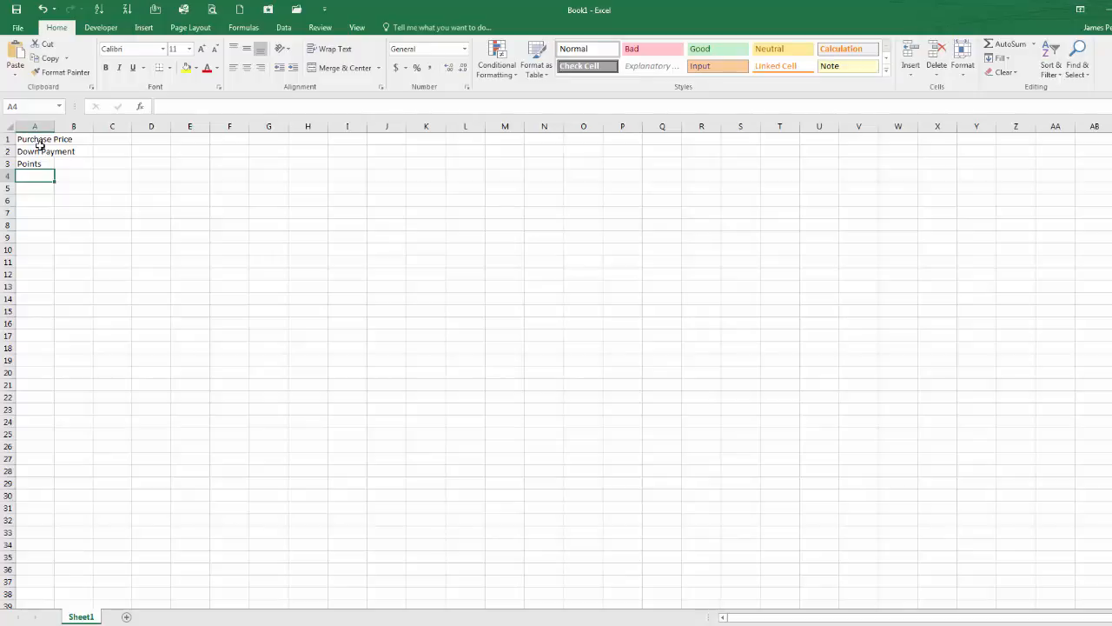
{"action": "type", "text": "Loan Amount"}
{"action": "key", "text": "Return"}
{"action": "type", "text": "Rate"}
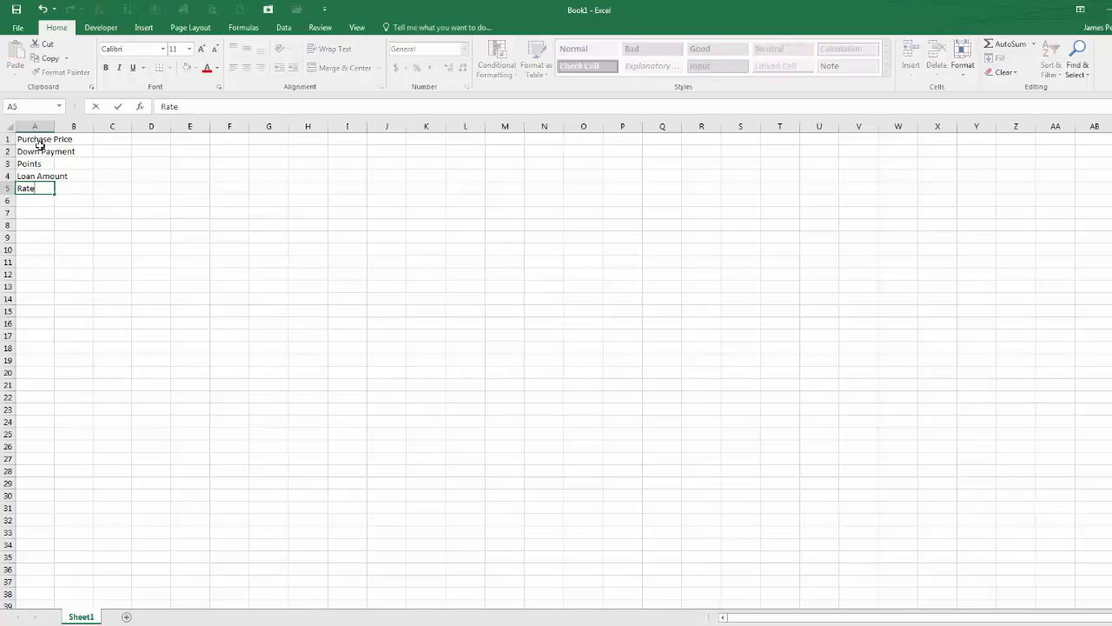
{"action": "key", "text": "Return"}
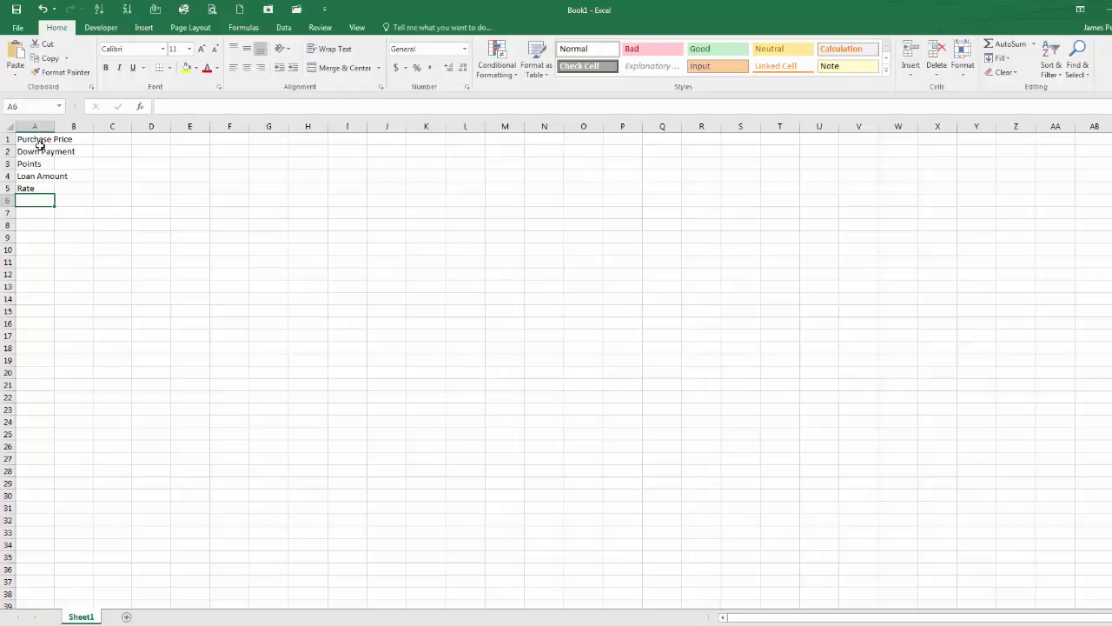
Step: Enter the labels #Payments and Years in cells A6 and A7
{"action": "type", "text": "#"}
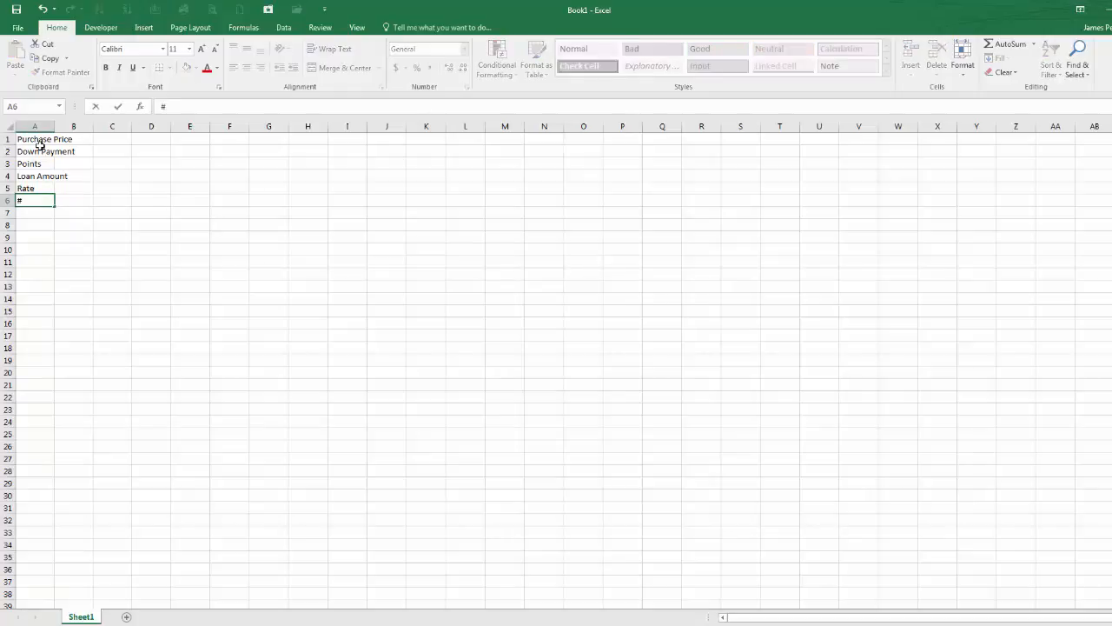
{"action": "type", "text": "Payments"}
{"action": "key", "text": "Return"}
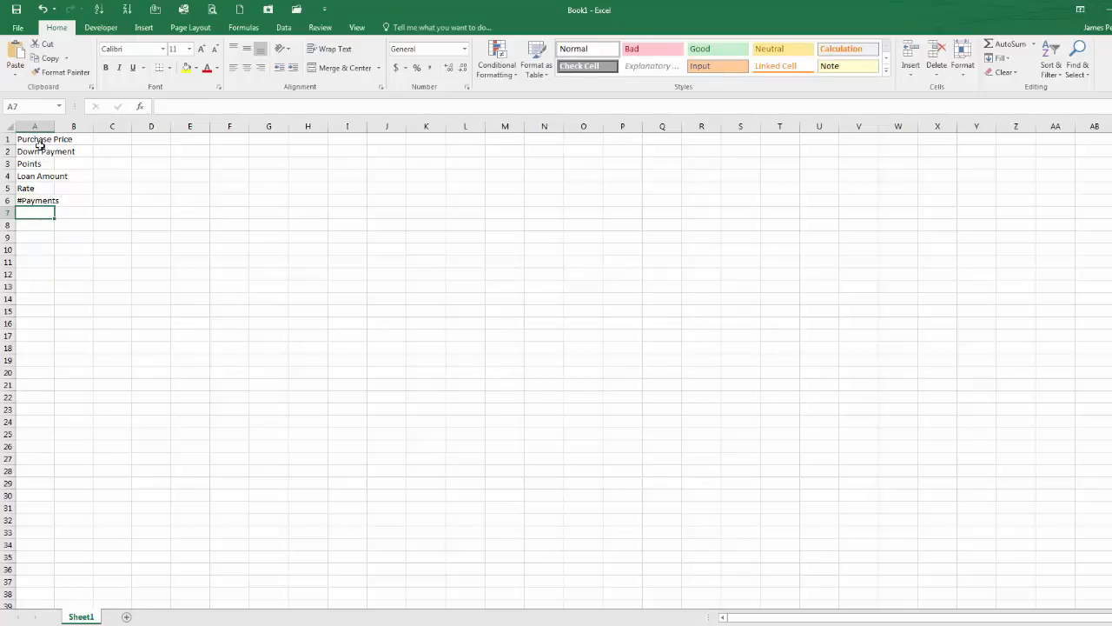
{"action": "type", "text": "Years"}
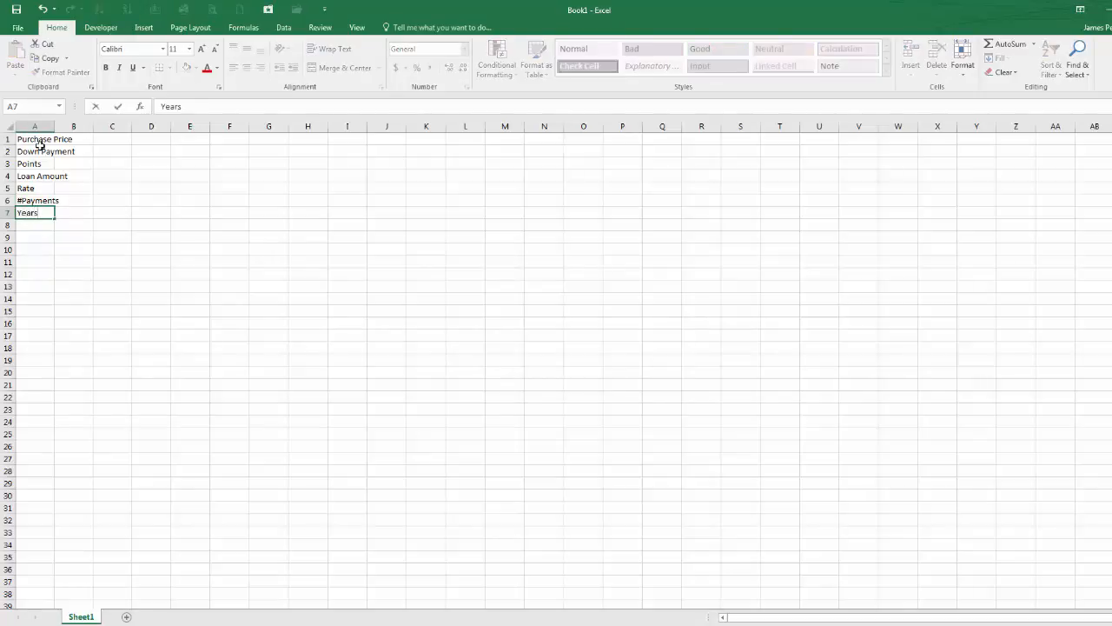
{"action": "key", "text": "Return"}
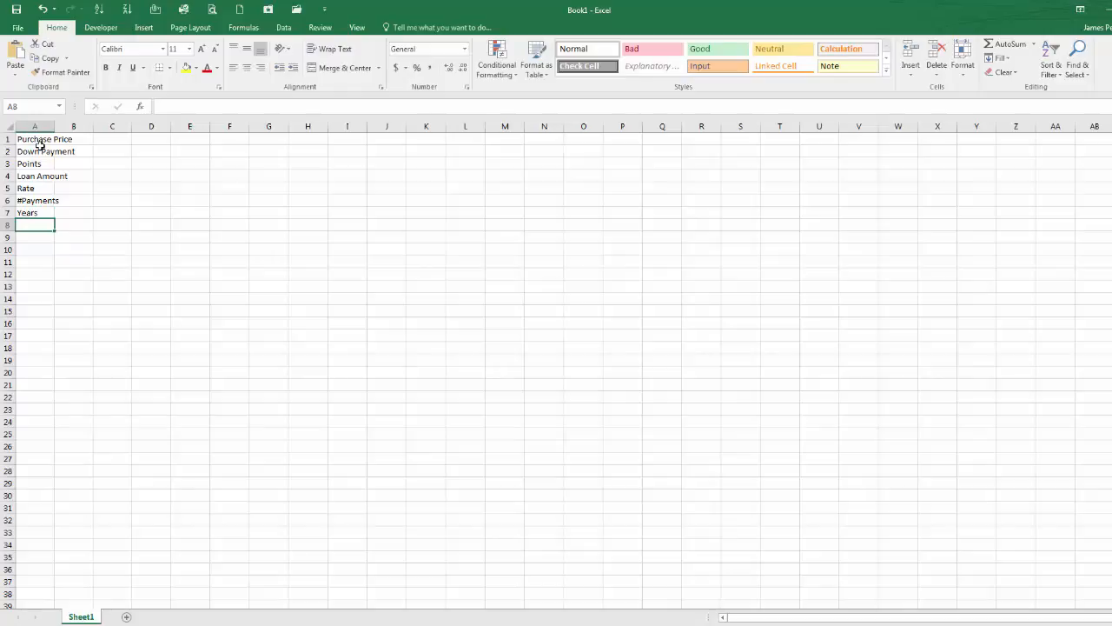
Step: Enter the labels Payments/Year in A8 and Payment in A9
{"action": "type", "text": "Payments/Year"}
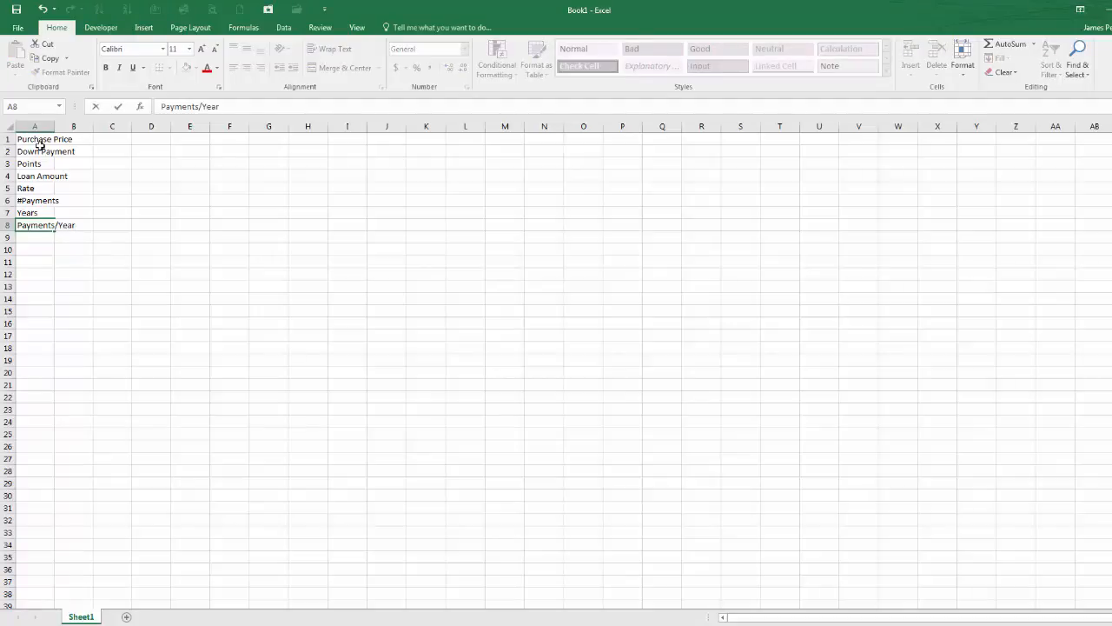
{"action": "key", "text": "Return"}
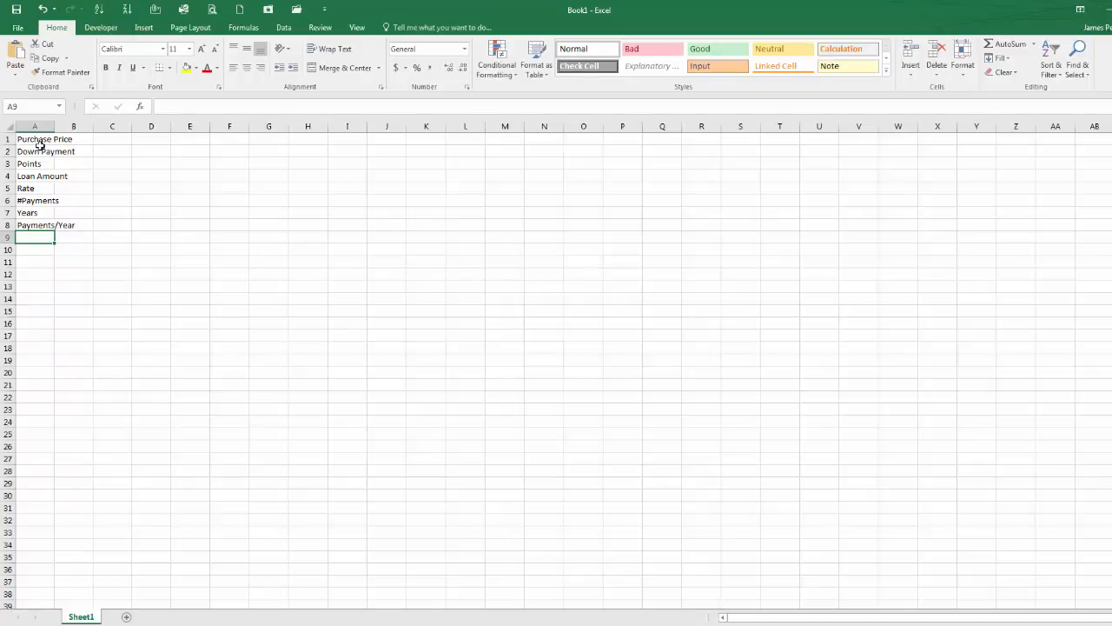
{"action": "type", "text": "Pay"}
{"action": "key", "text": "BackSpace"}
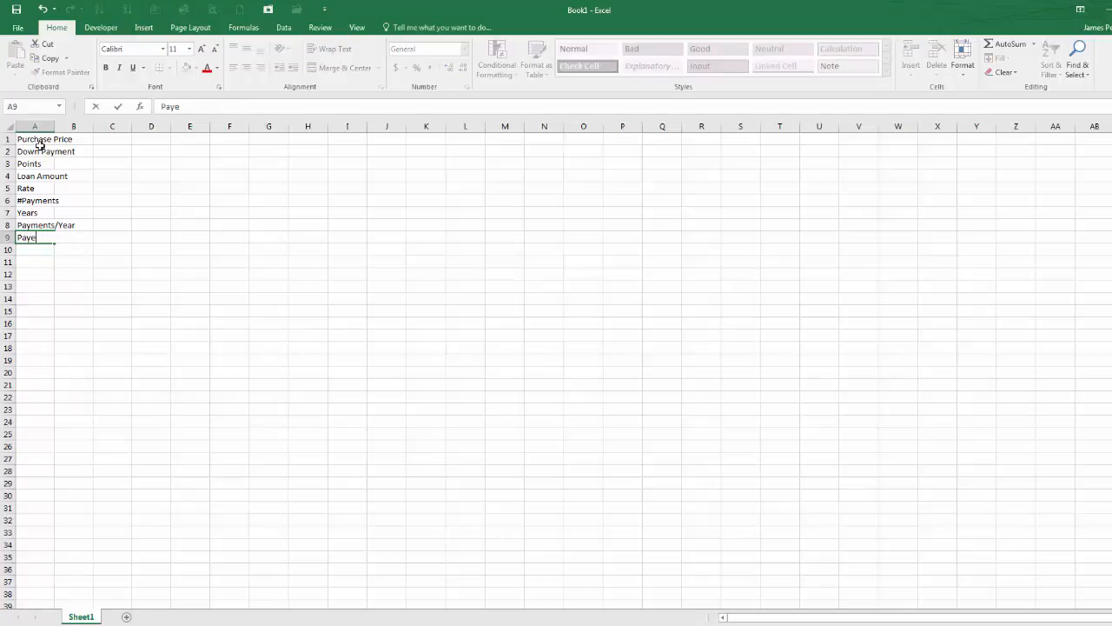
{"action": "type", "text": "ments"}
{"action": "key", "text": "BackSpace"}
{"action": "key", "text": "BackSpace"}
{"action": "key", "text": "Return"}
{"action": "key", "text": "Return"}
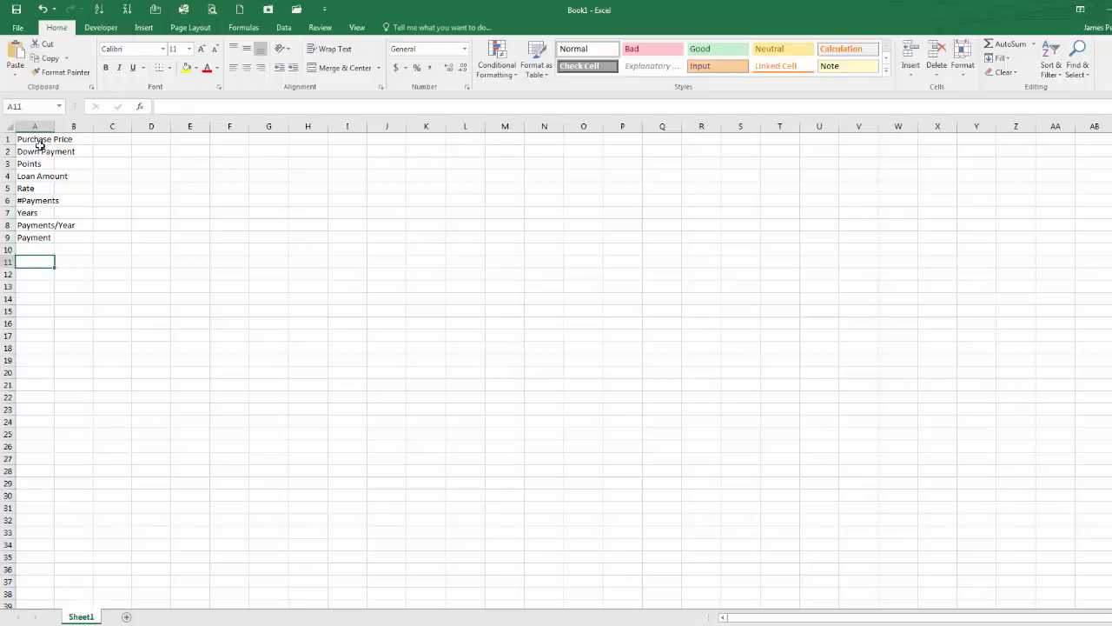
Step: Enter the label Min Payment in cell A11
{"action": "type", "text": "Min "}
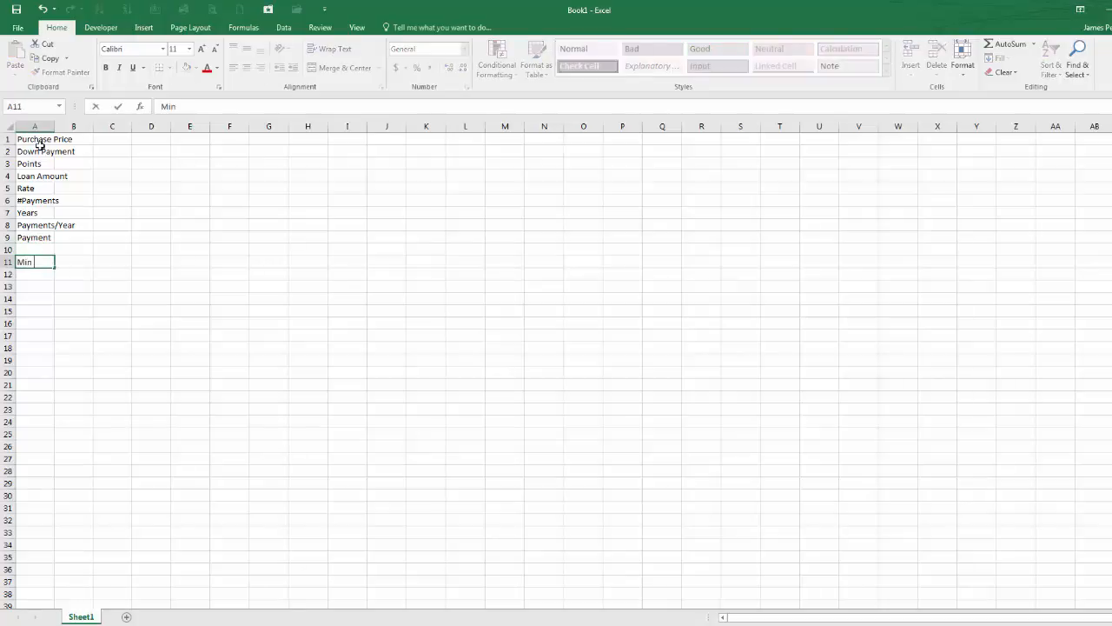
{"action": "type", "text": "Payment"}
{"action": "key", "text": "Return"}
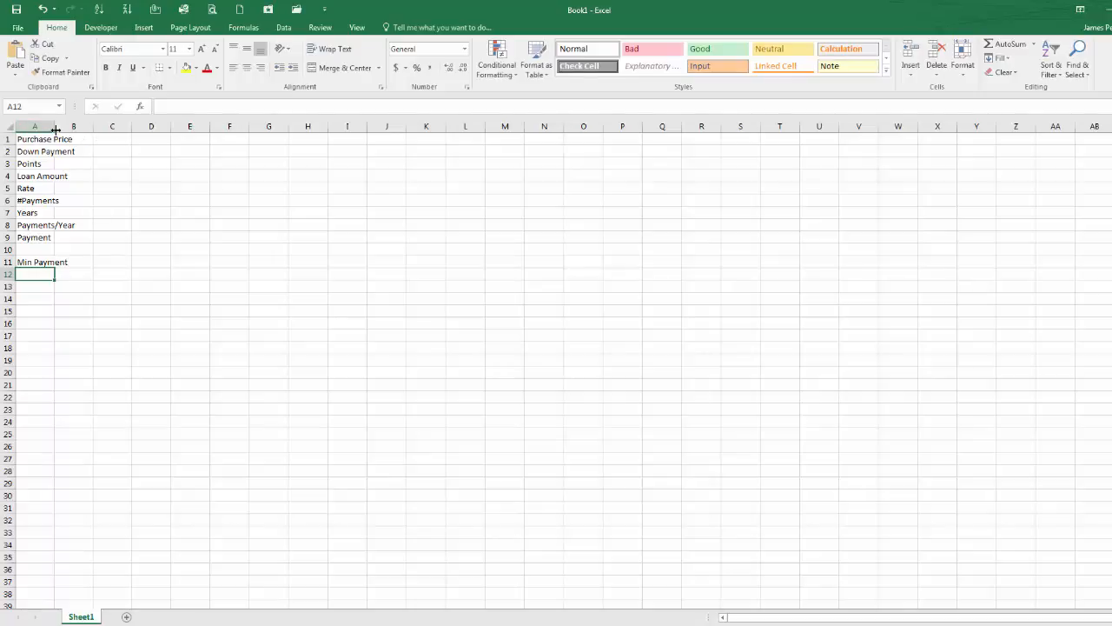
Step: Widen column A so it fits the labels
{"action": "left_click", "coordinate": [80, 142]}
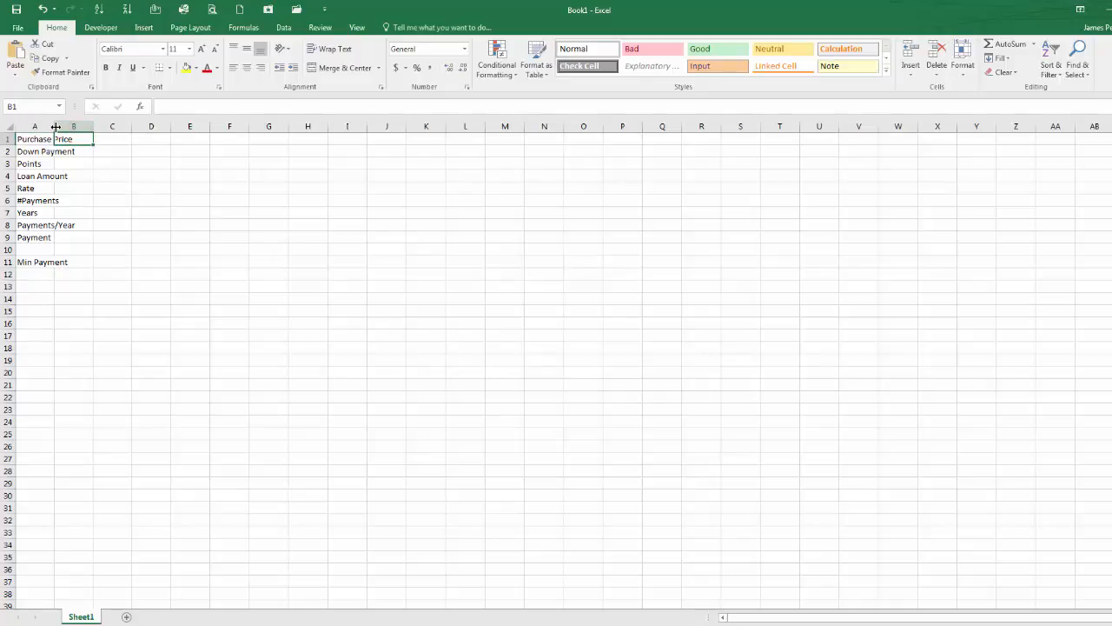
{"action": "left_click_drag", "start_coordinate": [55, 126], "coordinate": [89, 126]}
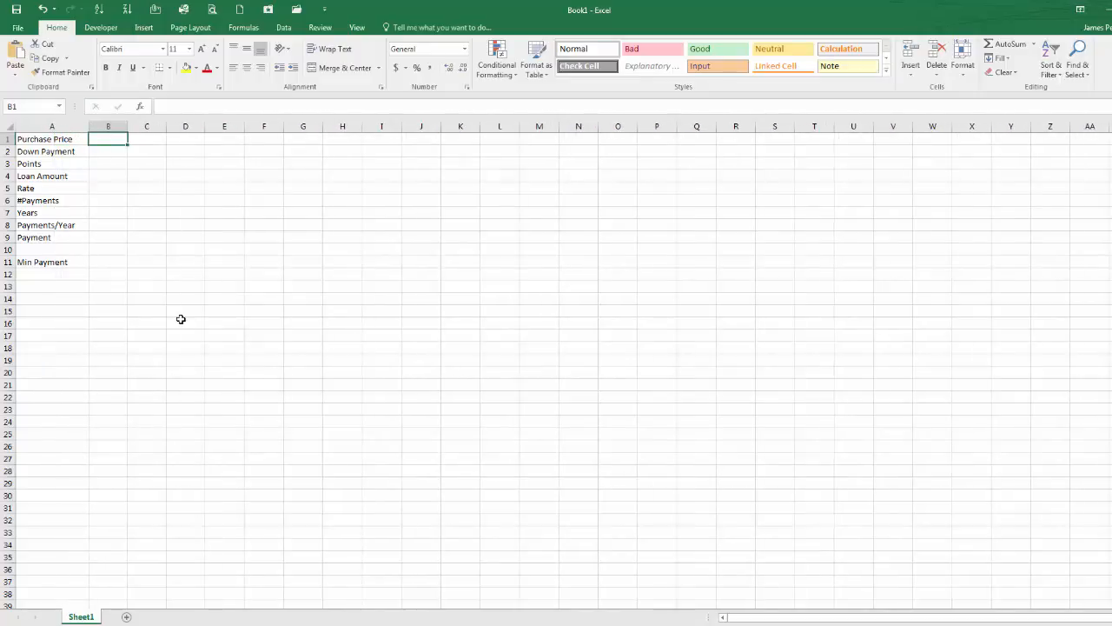
{"action": "double_click", "coordinate": [86, 125]}
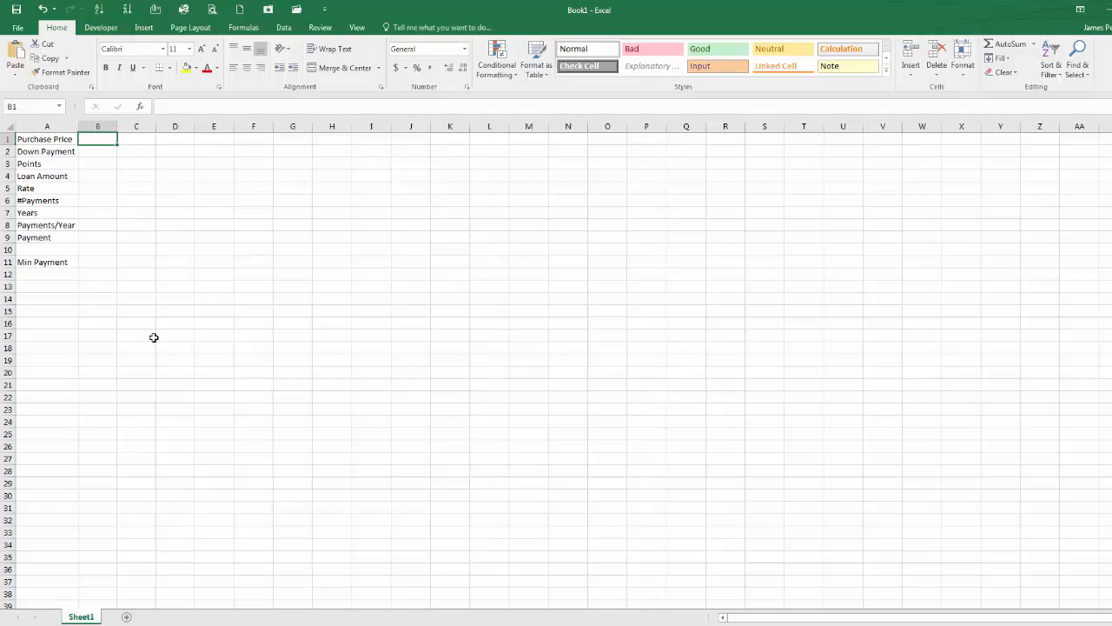
Step: Enter the loan amount formula =(B1-B2)*(1+(B3*0.01)) in cell B4
{"action": "left_click", "coordinate": [95, 175]}
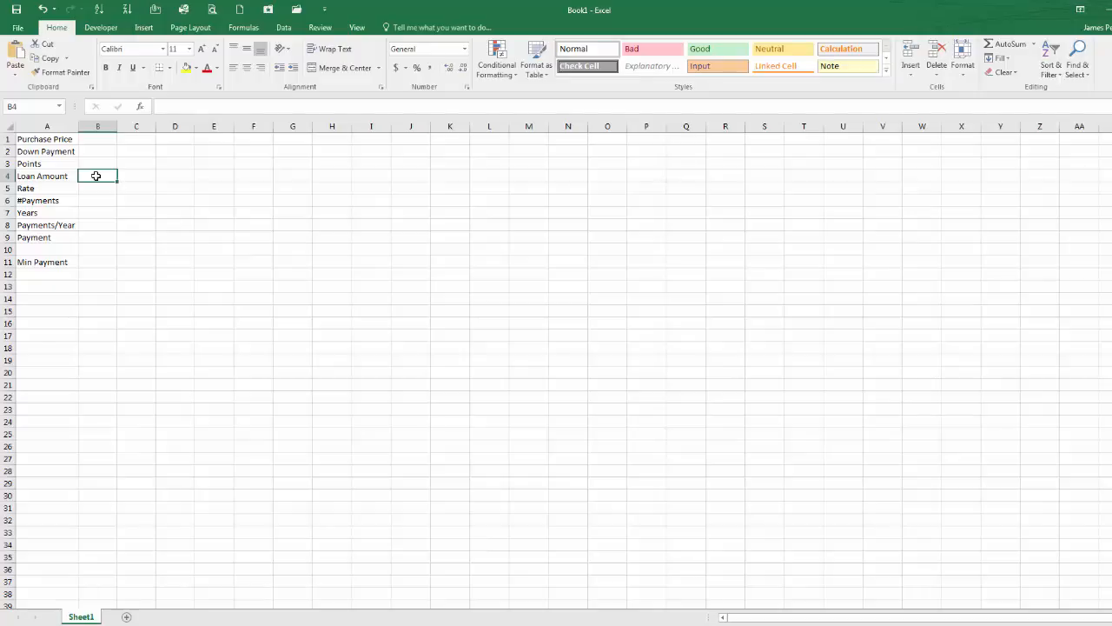
{"action": "type", "text": "="}
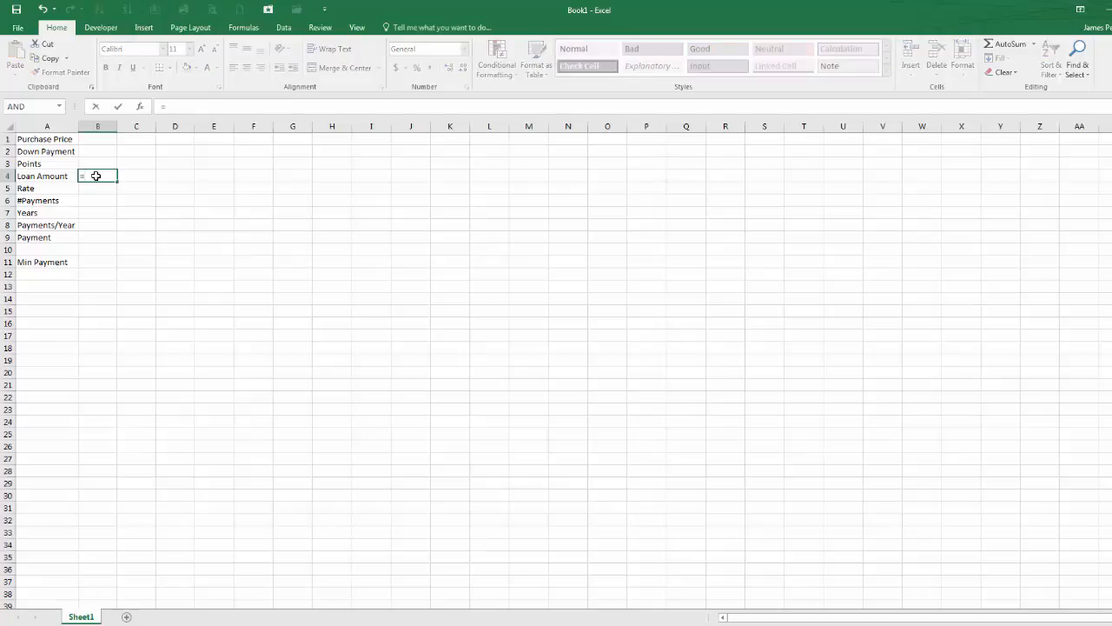
{"action": "type", "text": "("}
{"action": "left_click", "coordinate": [96, 139]}
{"action": "type", "text": "-"}
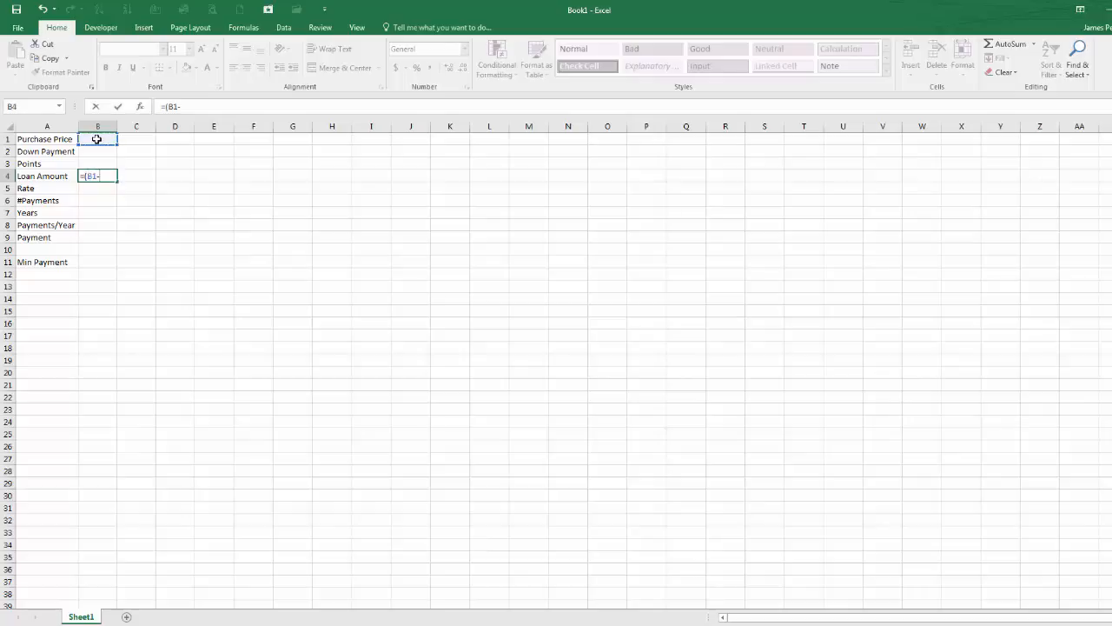
{"action": "left_click", "coordinate": [96, 152]}
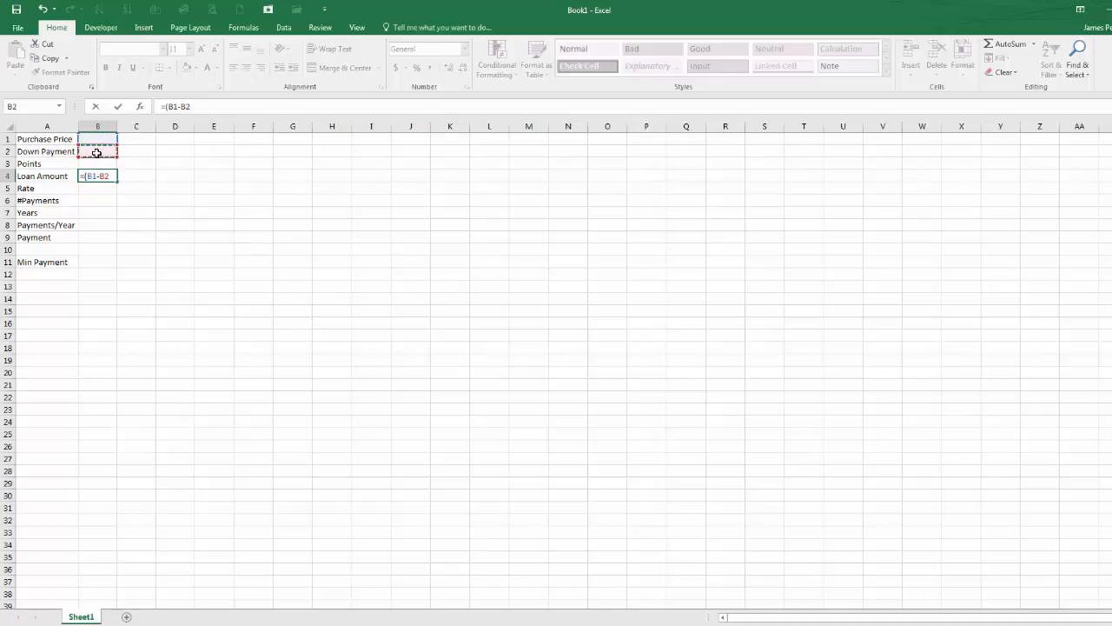
{"action": "type", "text": ")*("}
{"action": "type", "text": "1+("}
{"action": "left_click", "coordinate": [98, 164]}
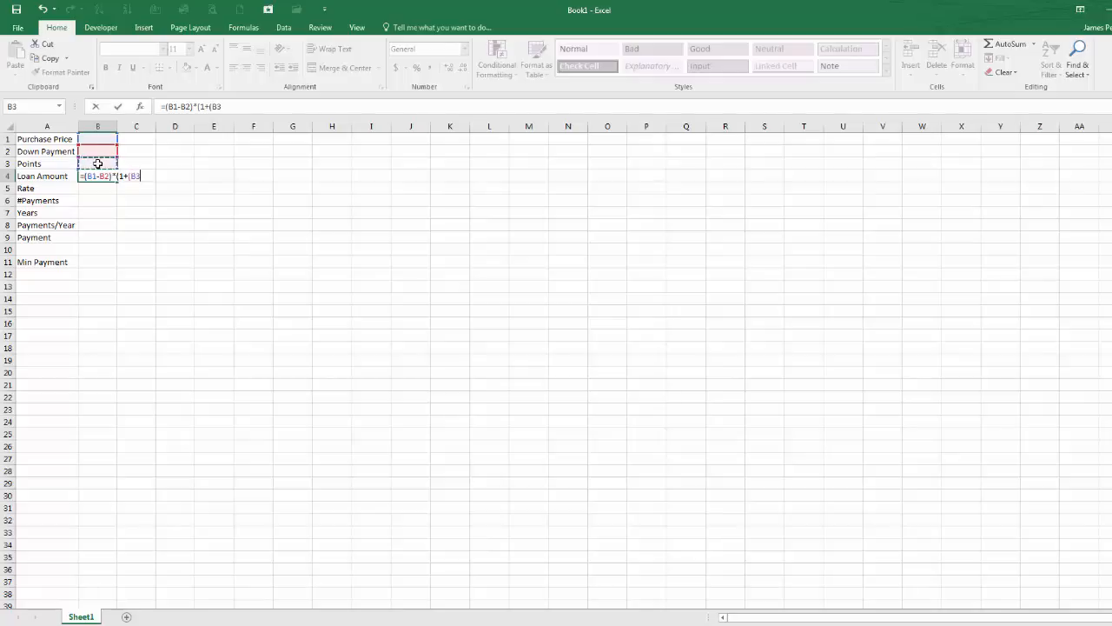
{"action": "type", "text": "*.01"}
{"action": "type", "text": "))"}
{"action": "key", "text": "Return"}
Step: Enter 220000 as the purchase price in B1
{"action": "key", "text": "Up"}
{"action": "key", "text": "Up"}
{"action": "key", "text": "Up"}
{"action": "key", "text": "Up"}
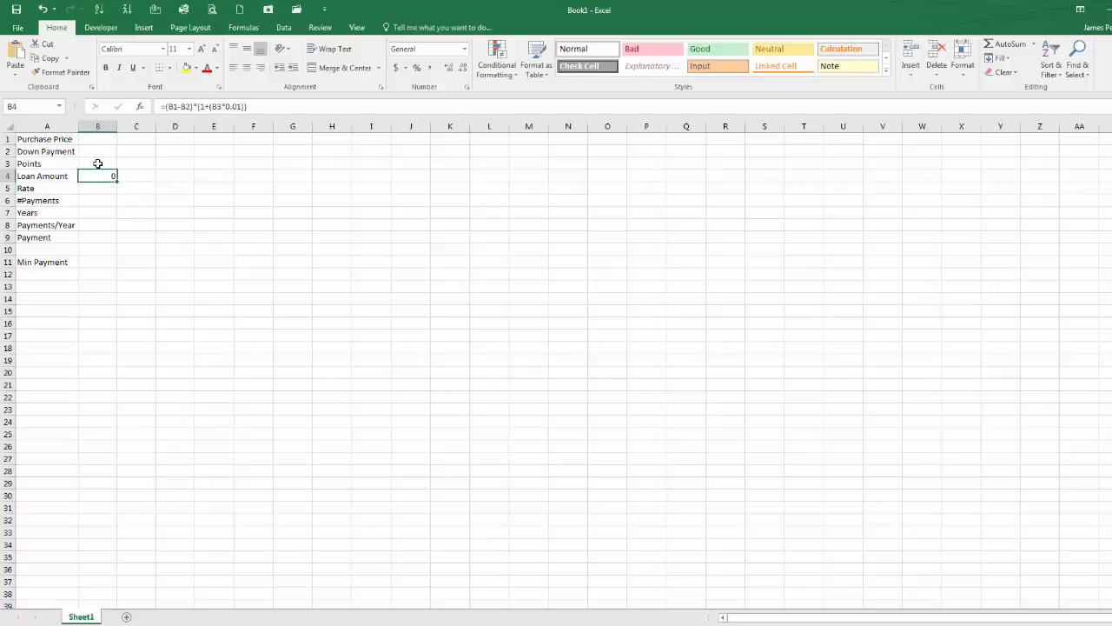
{"action": "type", "text": "220000"}
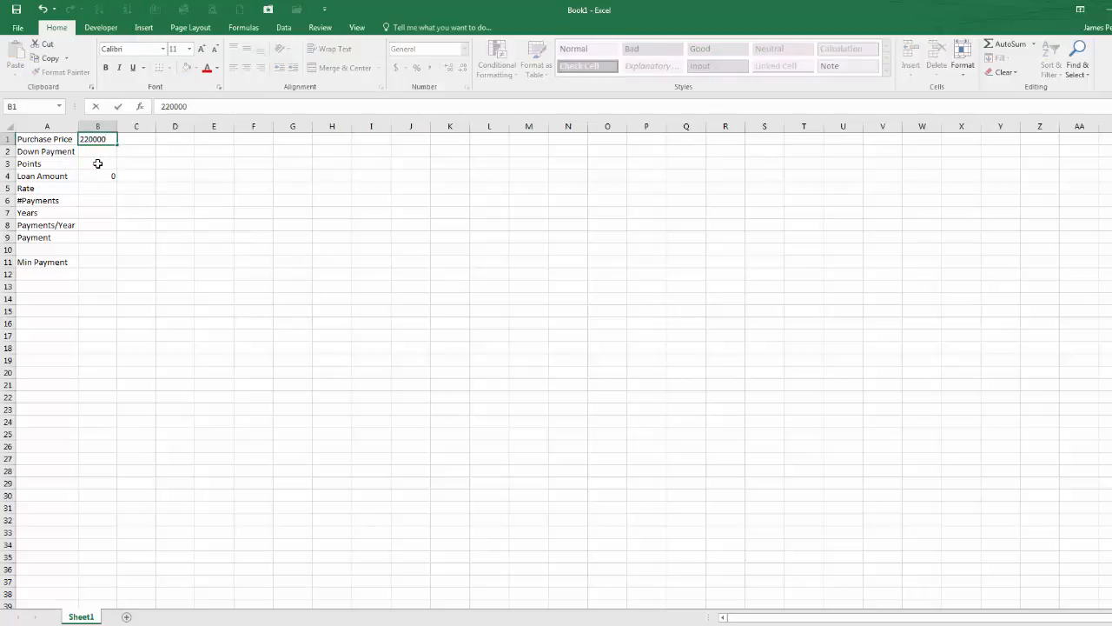
{"action": "key", "text": "Return"}
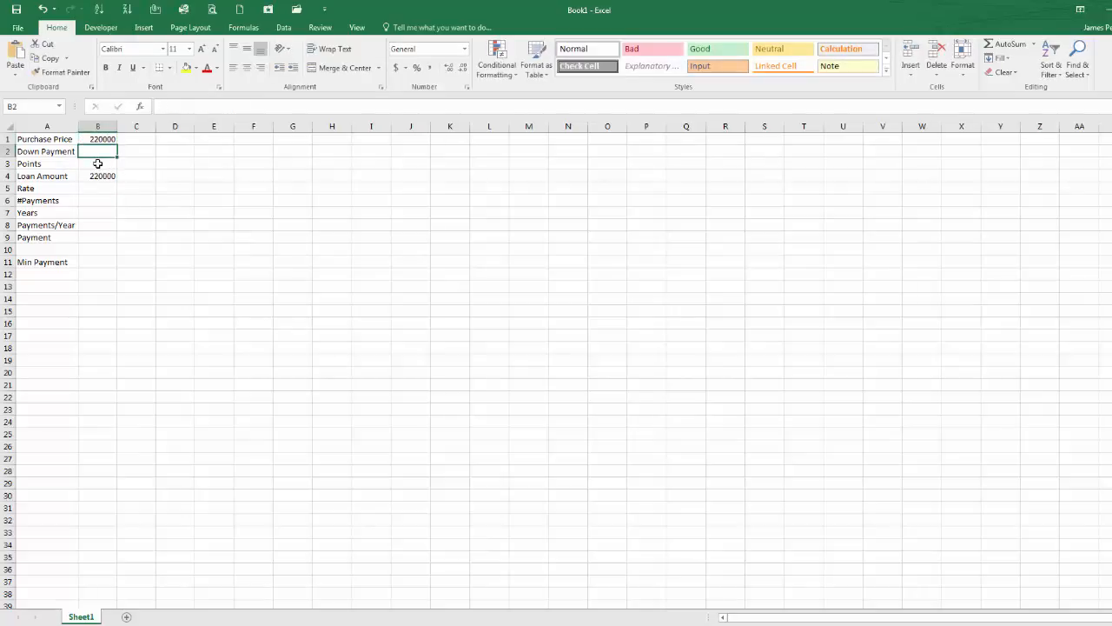
Step: Enter 50000 as the down payment in B2 and 2 as the points in B3
{"action": "type", "text": "50000"}
{"action": "key", "text": "Return"}
{"action": "key", "text": "Return"}
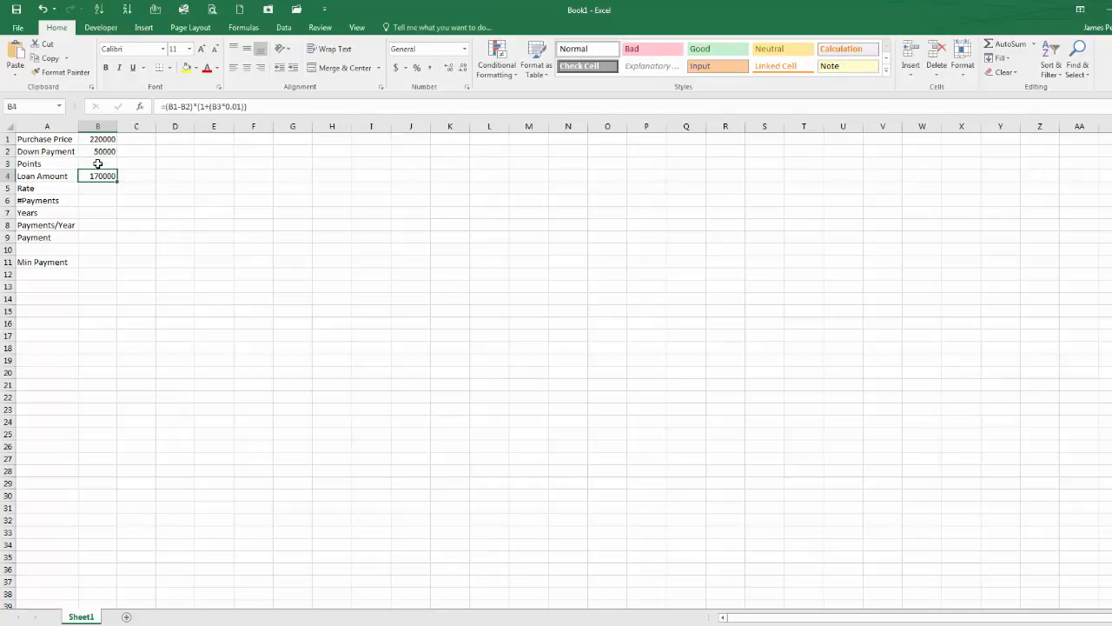
{"action": "left_click", "coordinate": [98, 163]}
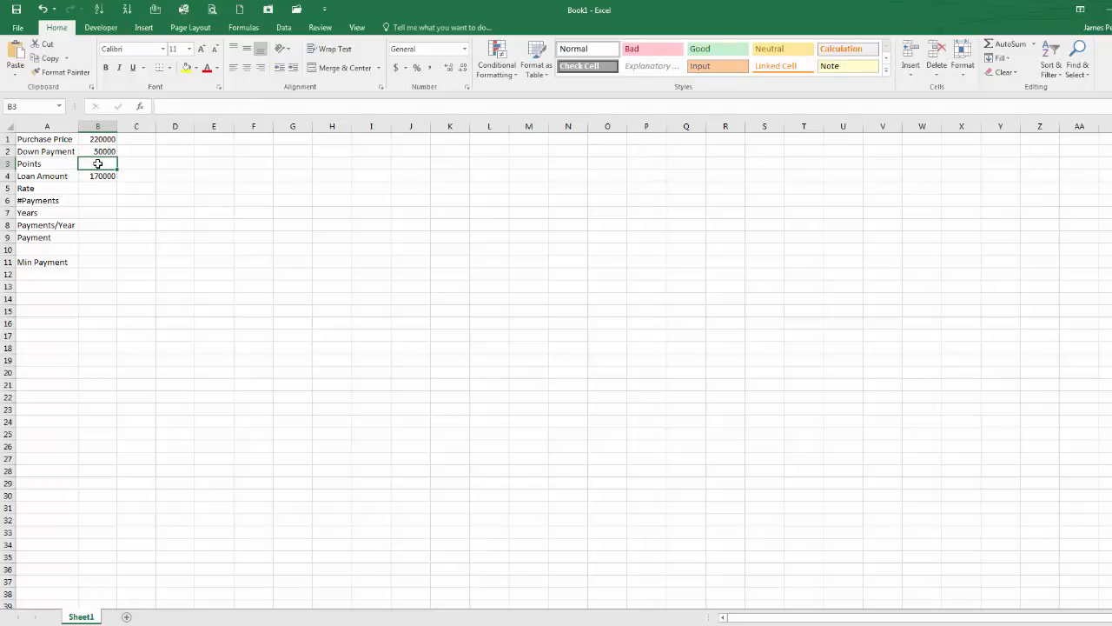
{"action": "type", "text": "2"}
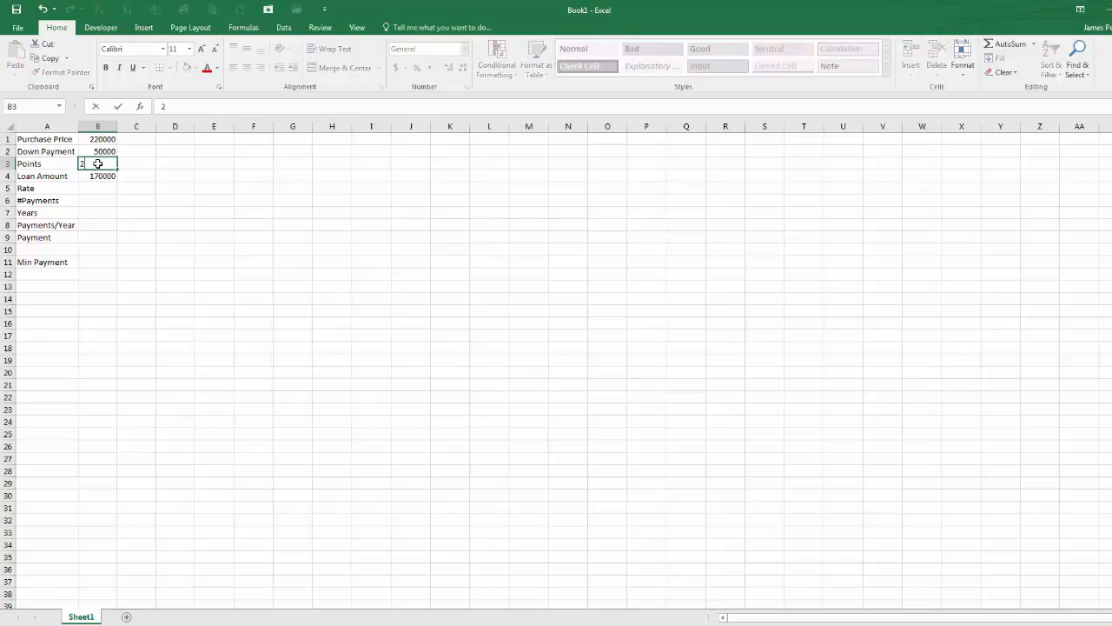
{"action": "key", "text": "Return"}
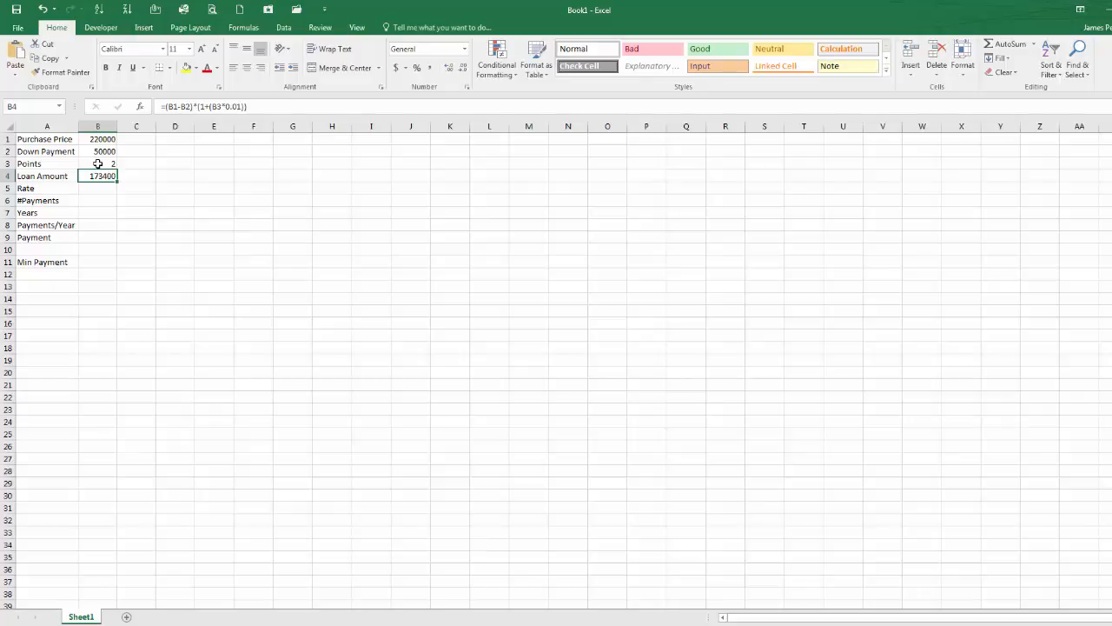
Step: Enter the formula =B7*B8 for the number of payments in cell B6
{"action": "key", "text": "Down"}
{"action": "key", "text": "Down"}
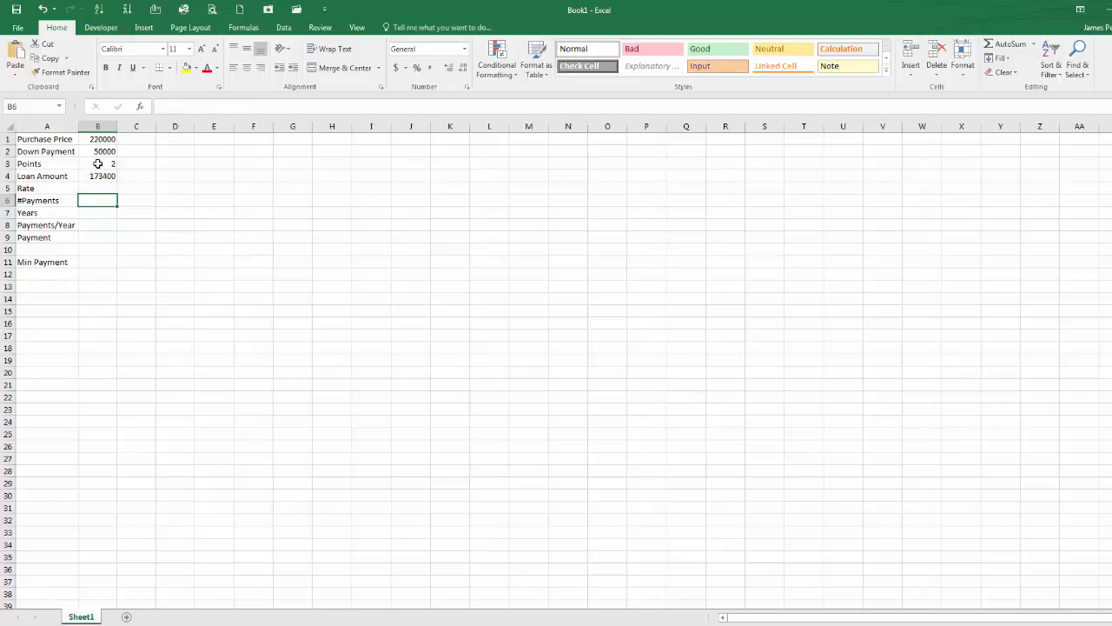
{"action": "type", "text": "="}
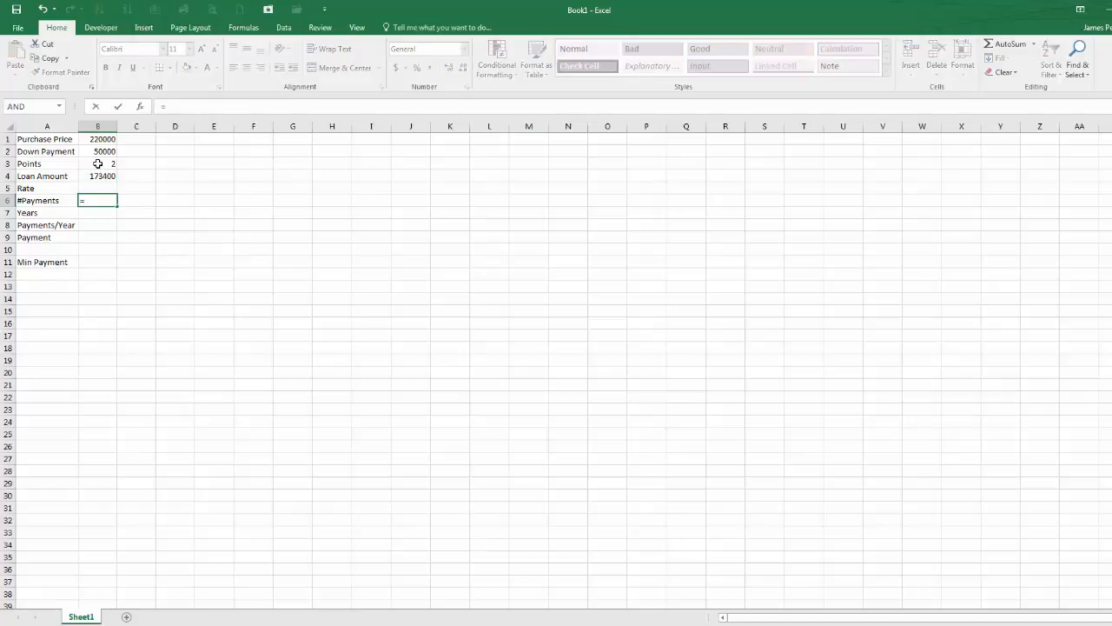
{"action": "key", "text": "Down"}
{"action": "type", "text": "*"}
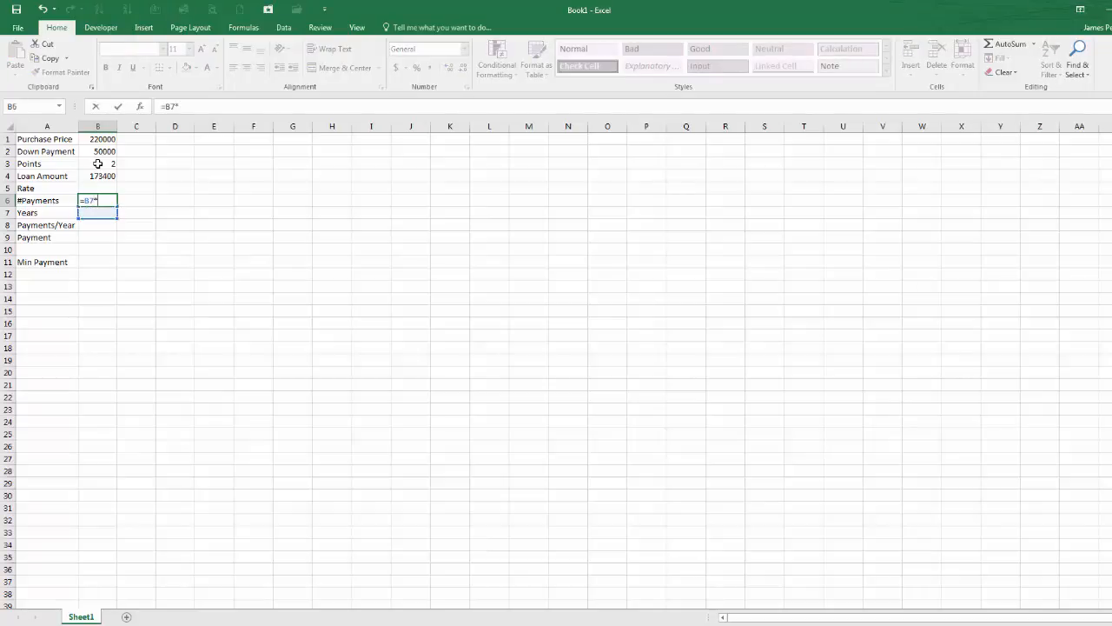
{"action": "key", "text": "Down"}
{"action": "key", "text": "Down"}
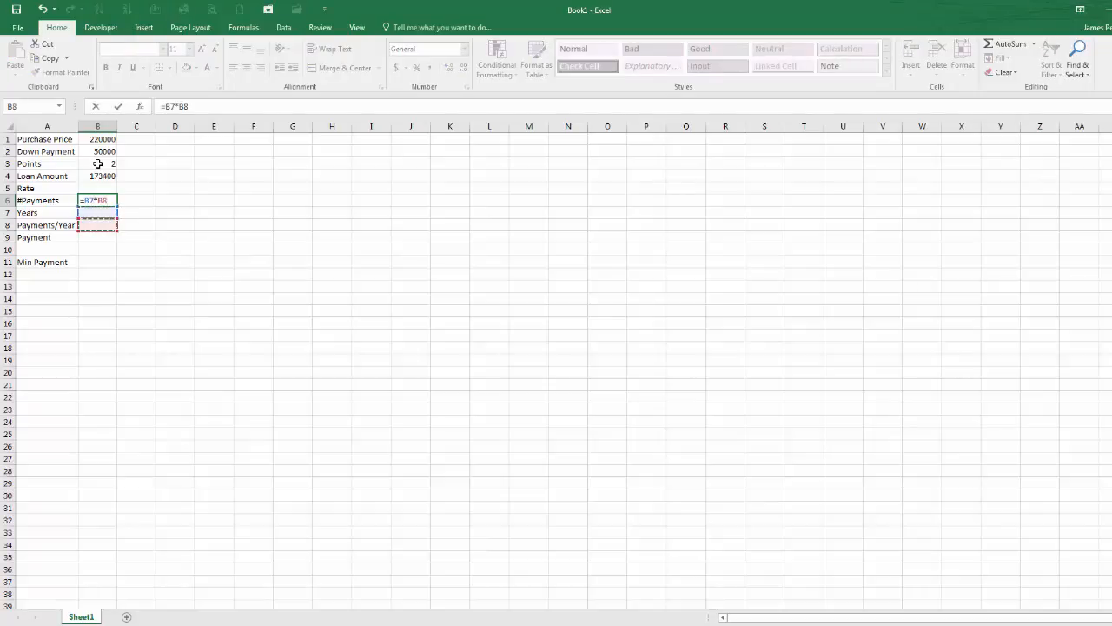
{"action": "key", "text": "ctrl+Return"}
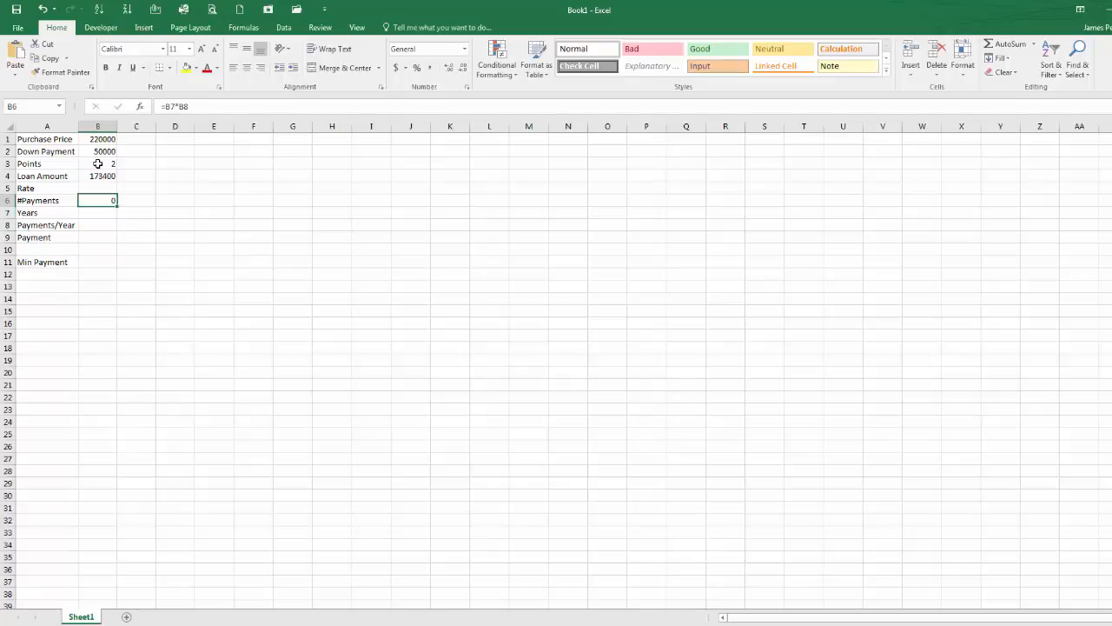
Step: Enter 5 as the number of years in B7
{"action": "key", "text": "Down"}
{"action": "type", "text": "5"}
{"action": "key", "text": "Return"}
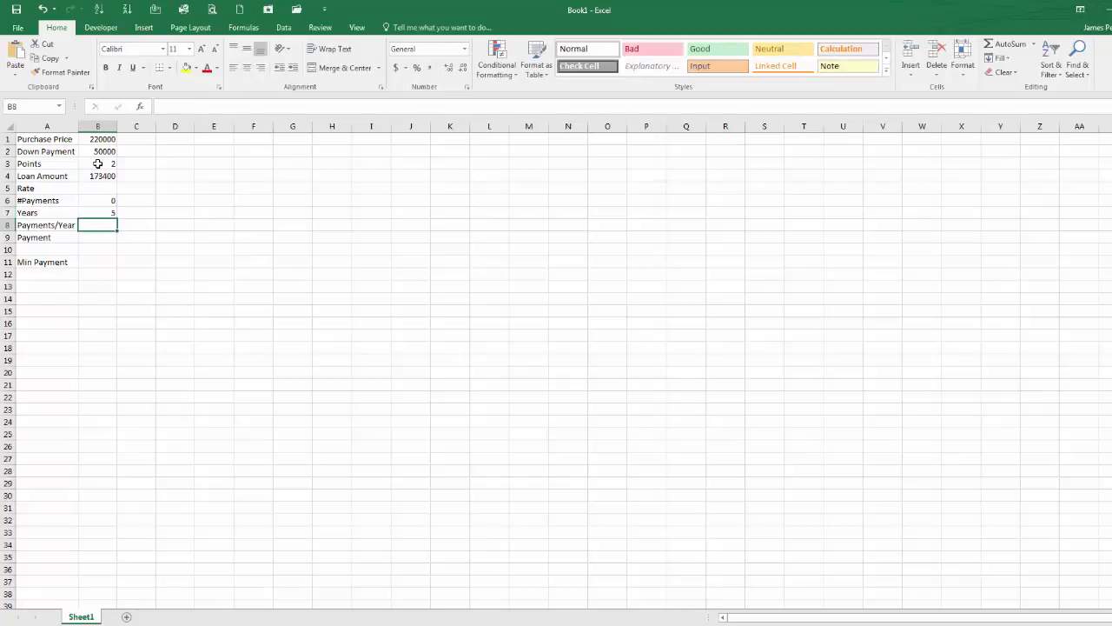
Step: Enter 12 as the payments per year in B8 and check the number-of-payments formula in B6
{"action": "type", "text": "12"}
{"action": "key", "text": "Return"}
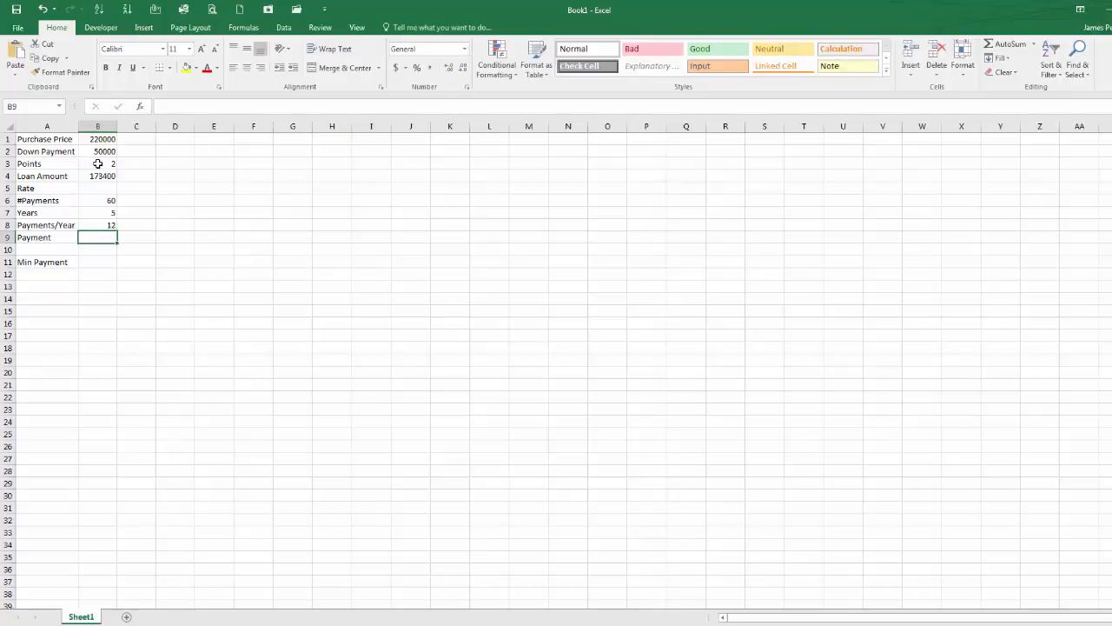
{"action": "key", "text": "Up"}
{"action": "key", "text": "Up"}
{"action": "key", "text": "Up"}
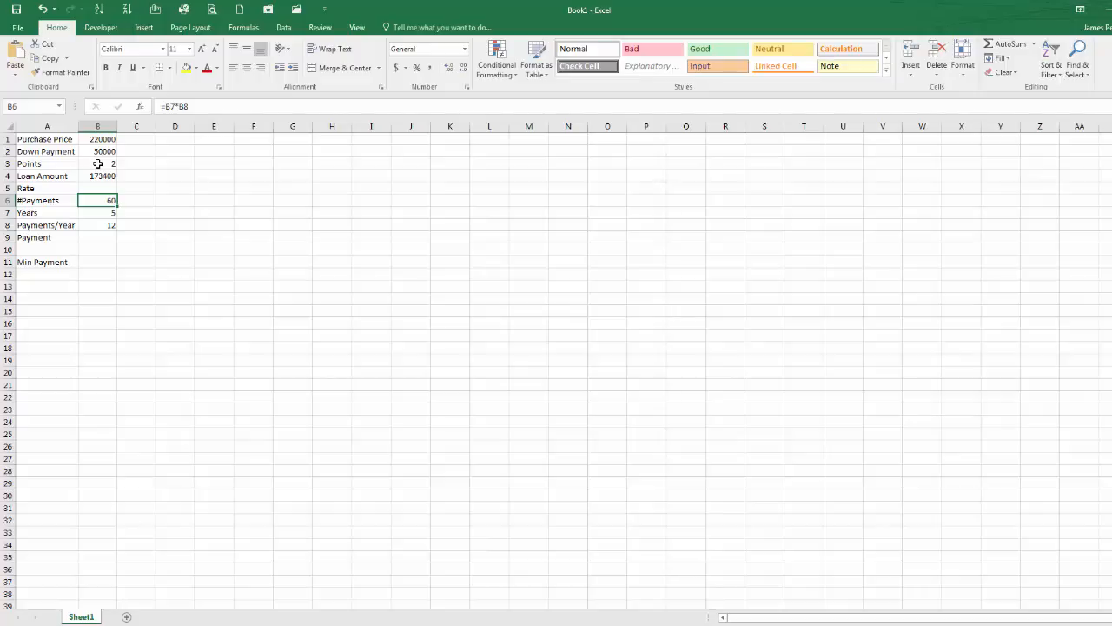
{"action": "key", "text": "Down"}
{"action": "key", "text": "Down"}
{"action": "key", "text": "Down"}
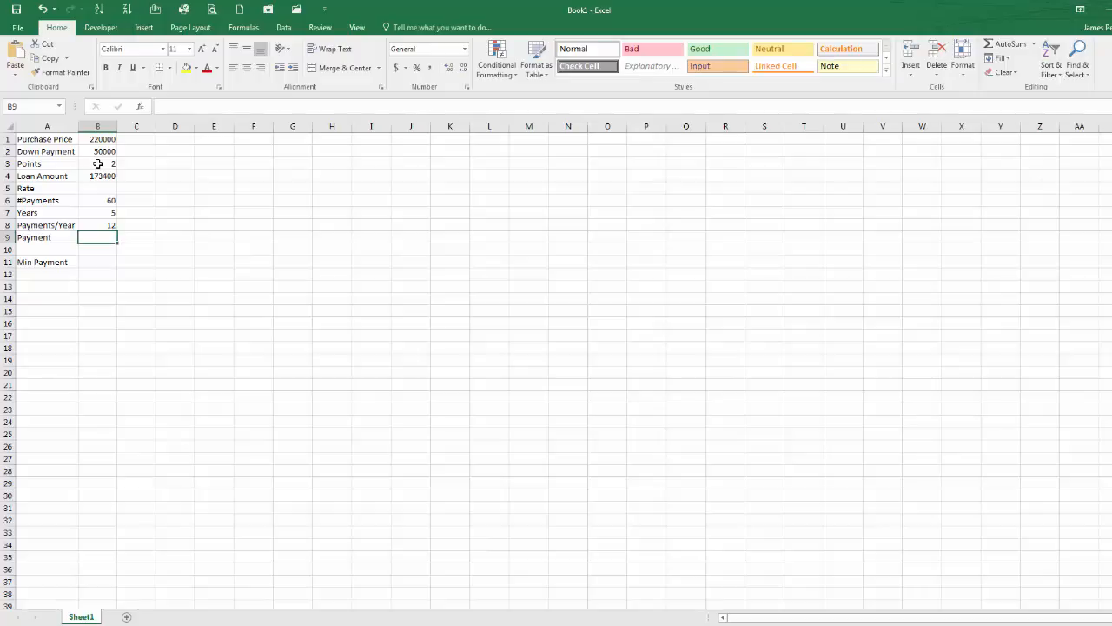
Step: Enter the formula =B11 in B9 so the payment shows the minimum payment
{"action": "type", "text": "="}
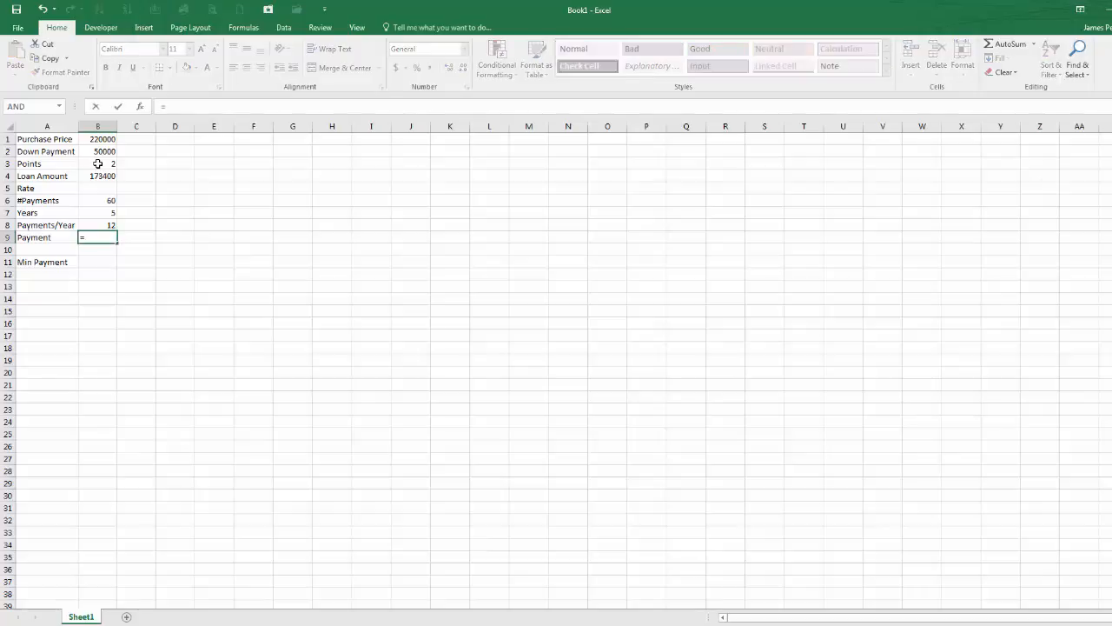
{"action": "key", "text": "Down"}
{"action": "key", "text": "Down"}
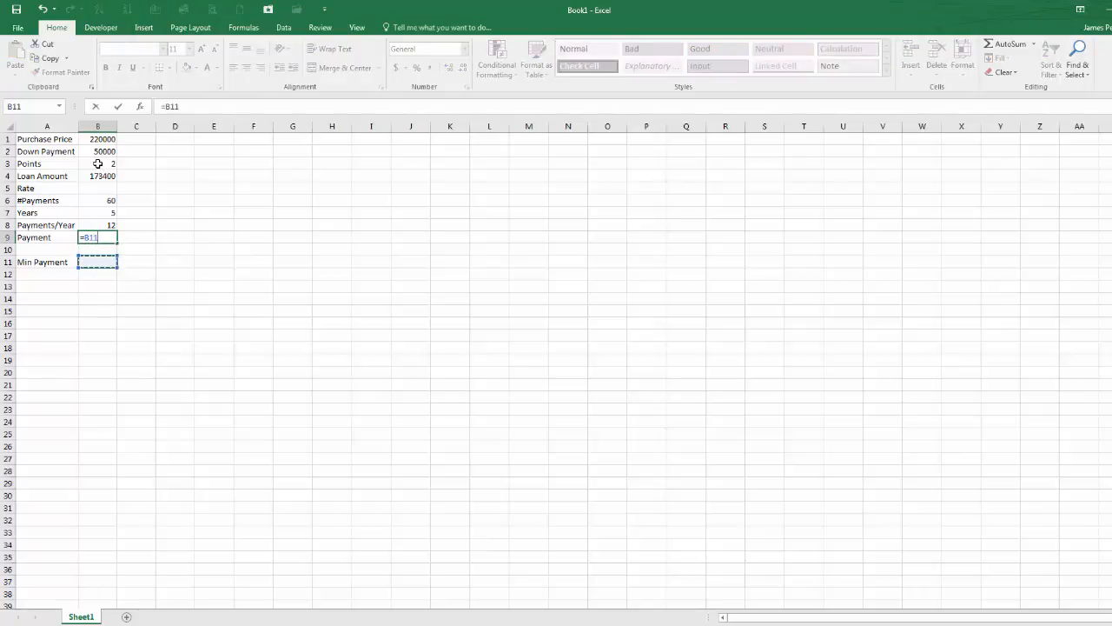
{"action": "key", "text": "Return"}
{"action": "key", "text": "Up"}
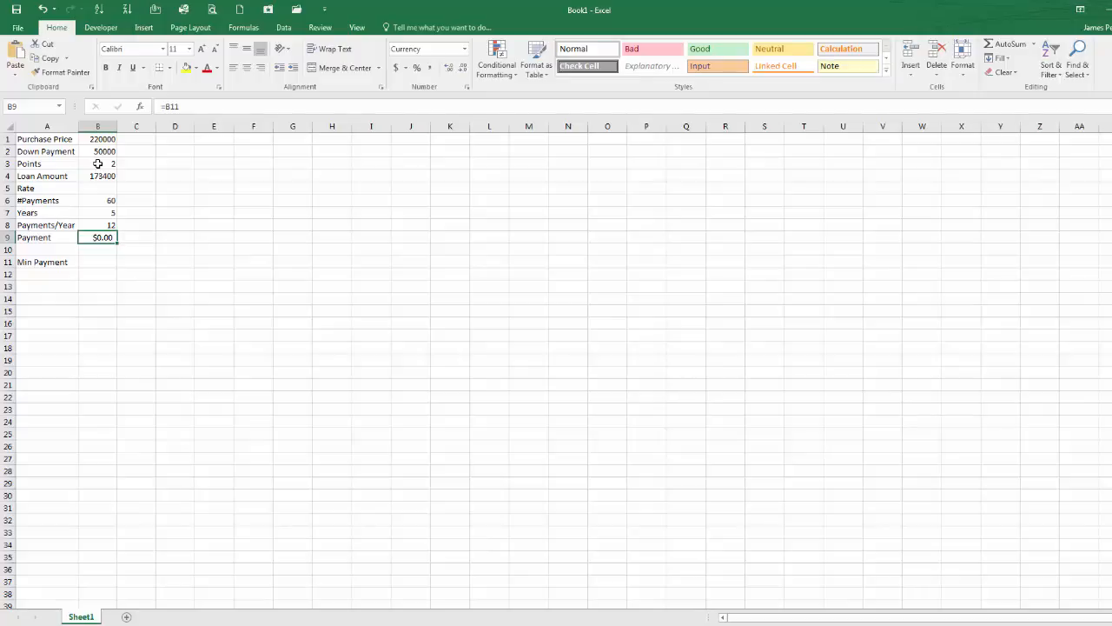
Step: Enter =PMT(B5/B8,B6,B4) as the minimum payment in B11 and autofit column B's width
{"action": "key", "text": "Down"}
{"action": "key", "text": "Down"}
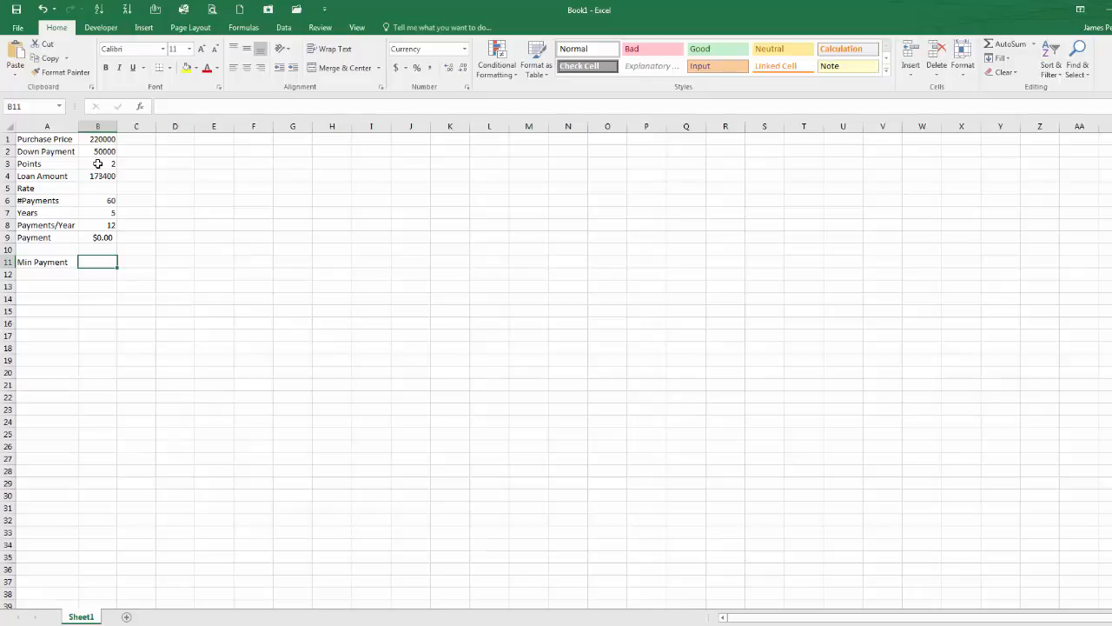
{"action": "type", "text": "=("}
{"action": "key", "text": "BackSpace"}
{"action": "type", "text": "pmt"}
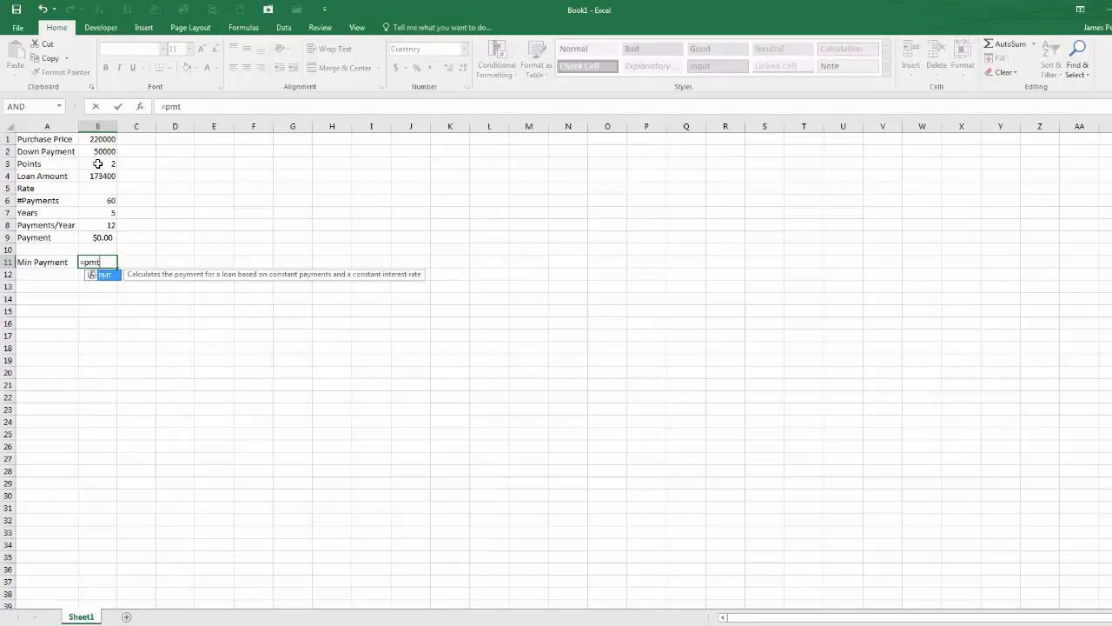
{"action": "type", "text": "("}
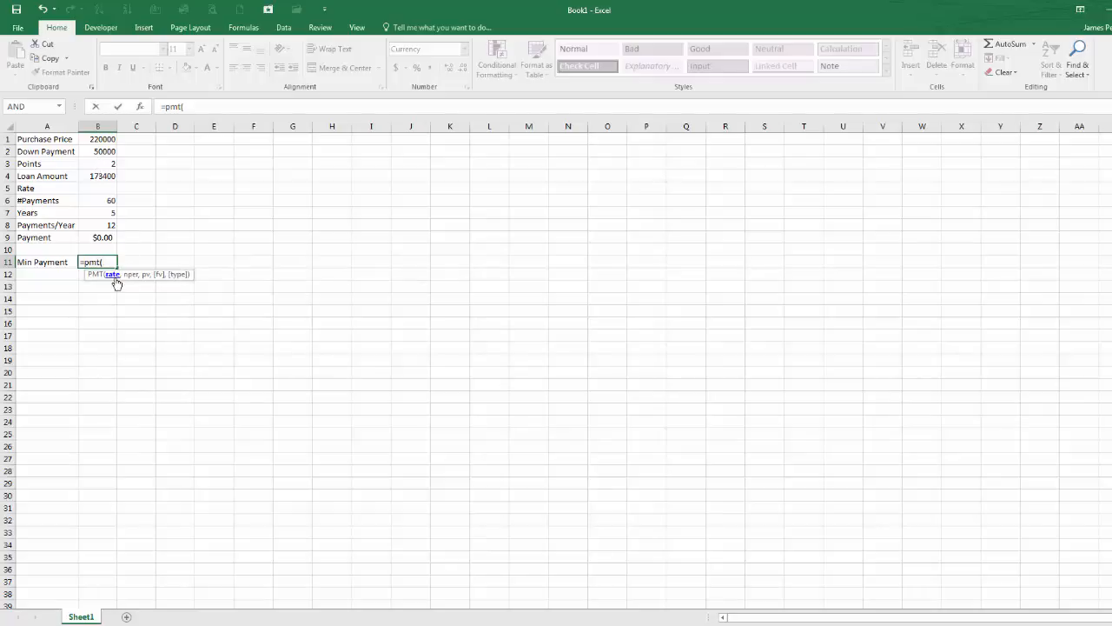
{"action": "left_click", "coordinate": [106, 189]}
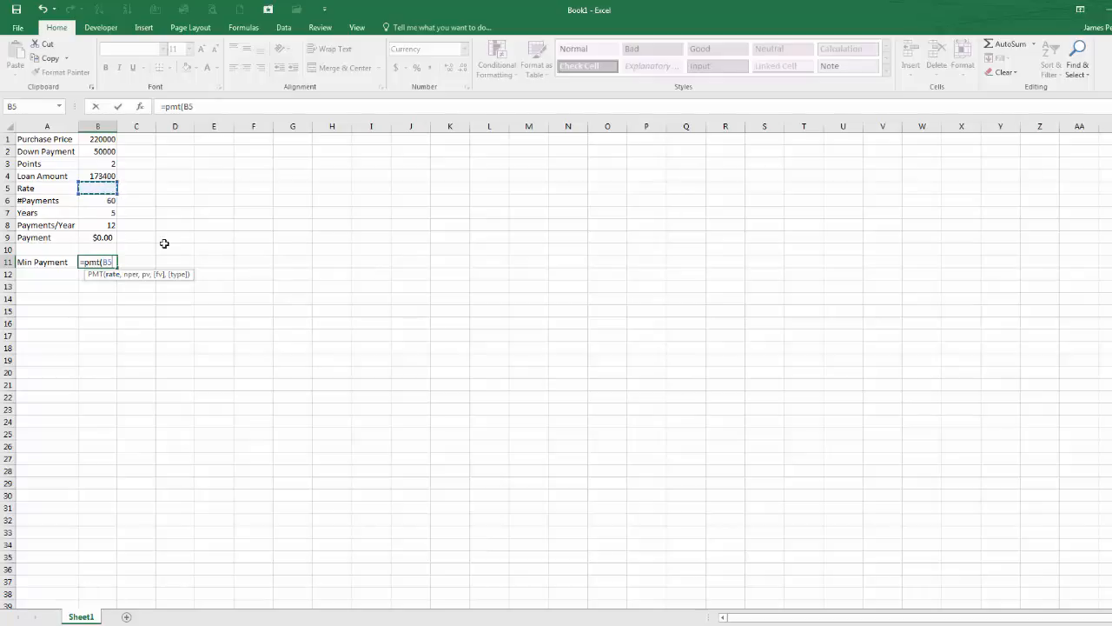
{"action": "type", "text": "/"}
{"action": "left_click", "coordinate": [107, 225]}
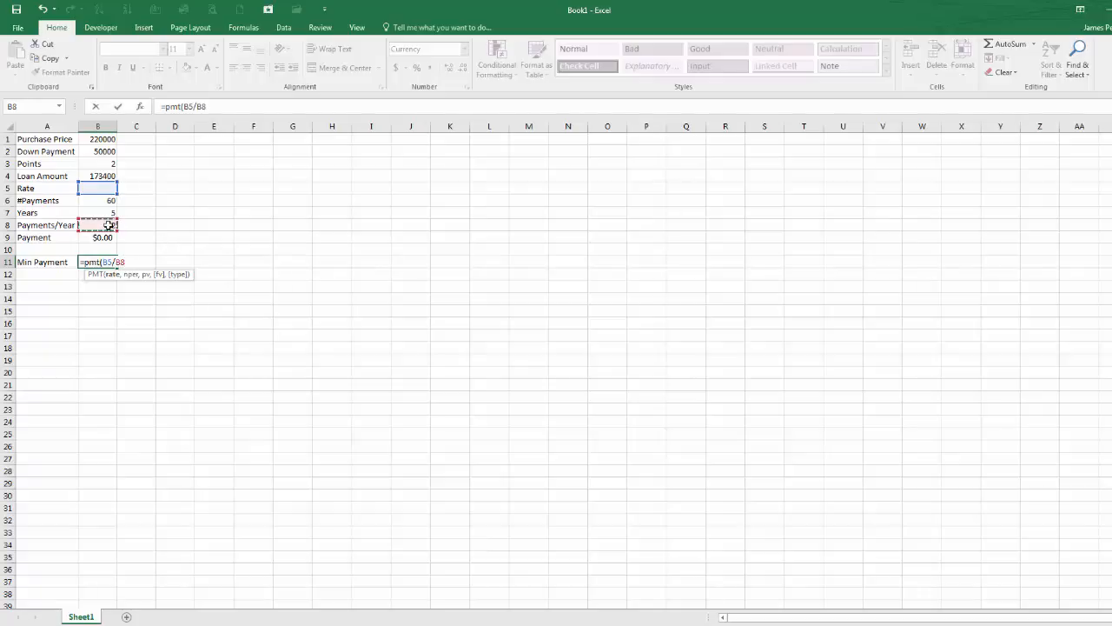
{"action": "type", "text": ","}
{"action": "left_click", "coordinate": [103, 202]}
{"action": "type", "text": ","}
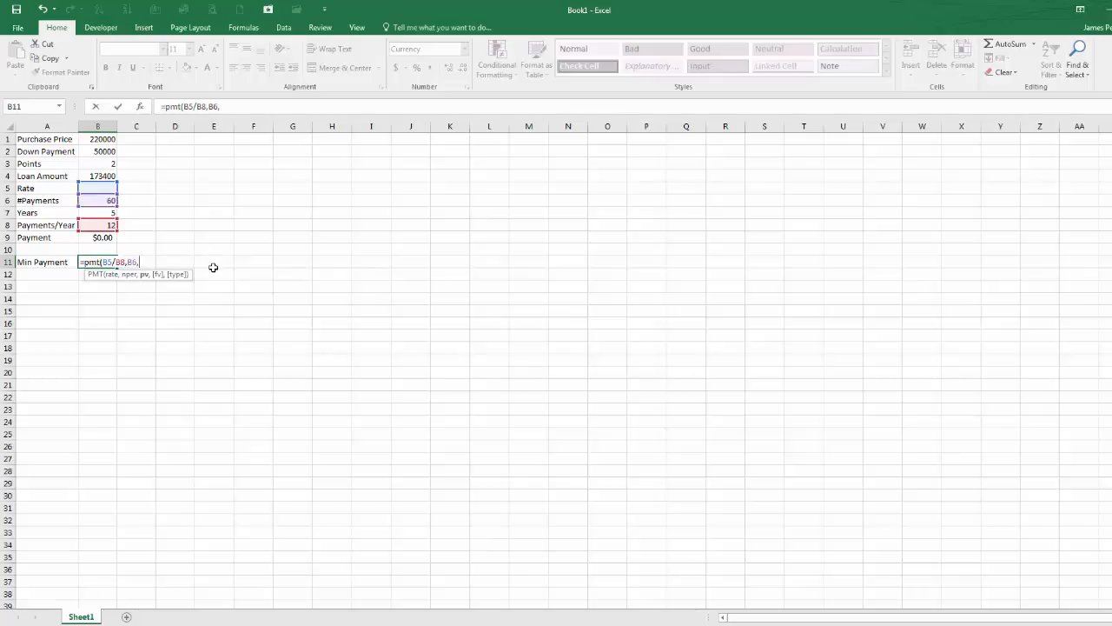
{"action": "left_click", "coordinate": [103, 176]}
{"action": "key", "text": "Return"}
{"action": "key", "text": "Up"}
{"action": "double_click", "coordinate": [118, 126]}
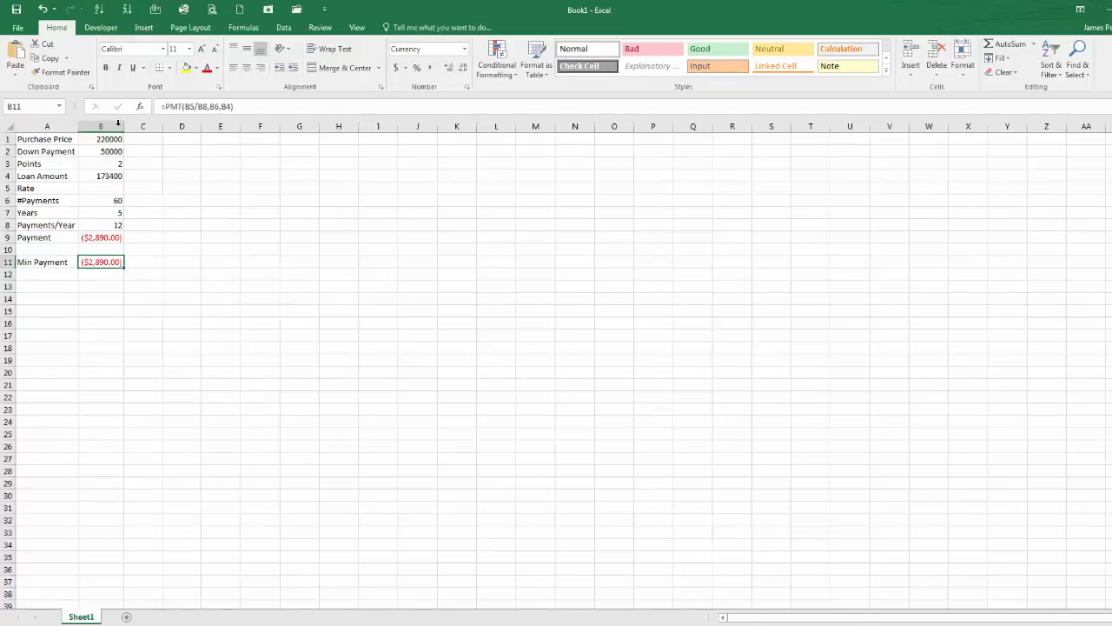
Step: Enter .07 as the rate in B5
{"action": "left_click", "coordinate": [105, 188]}
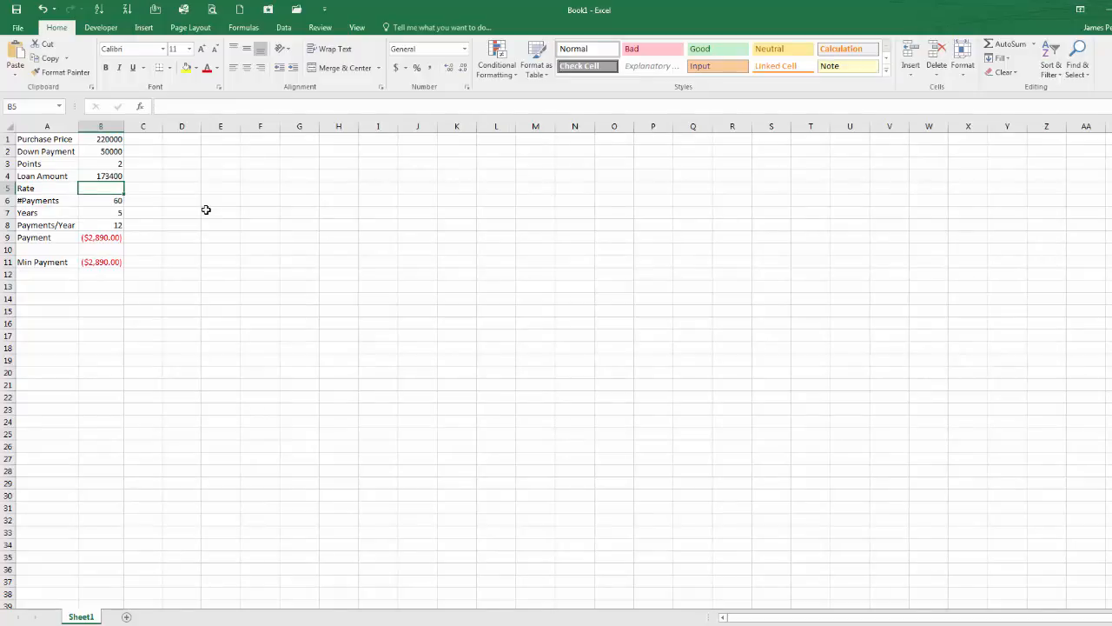
{"action": "type", "text": ".07"}
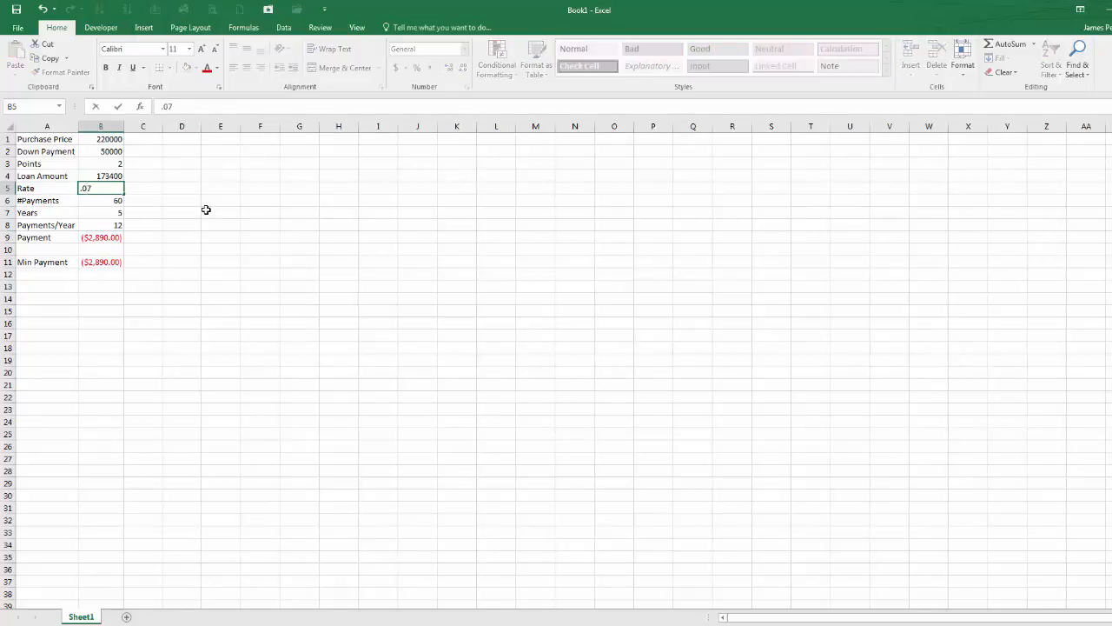
{"action": "key", "text": "Return"}
{"action": "key", "text": "Up"}
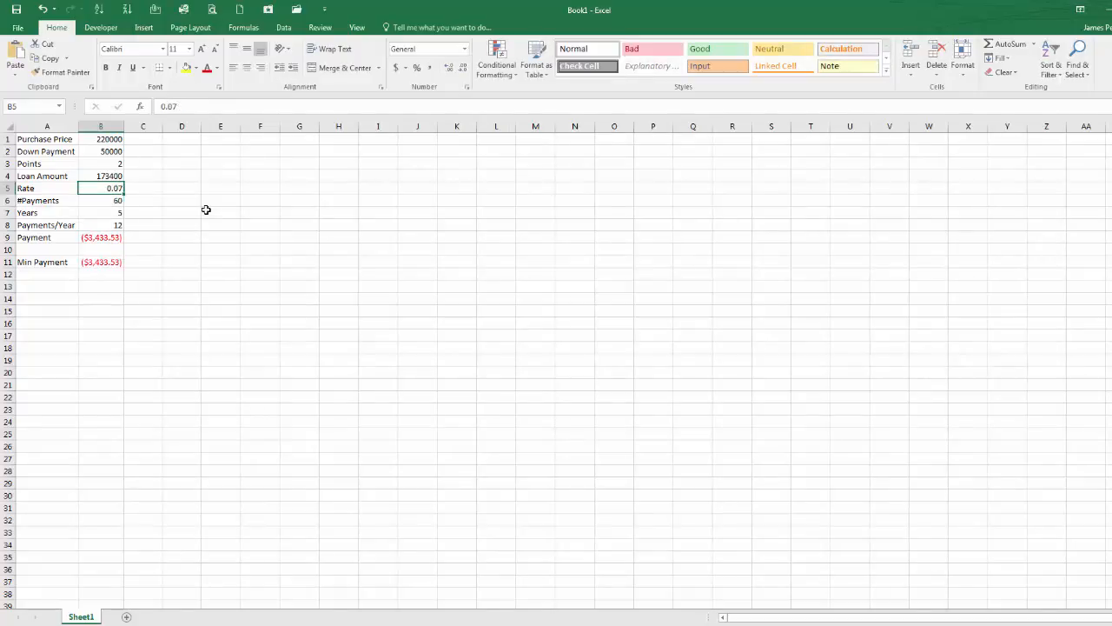
Step: Edit the B11 formula to =-PMT(B5/B8,B6,B4) so the payment is positive
{"action": "key", "text": "Down"}
{"action": "key", "text": "Down"}
{"action": "key", "text": "Down"}
{"action": "key", "text": "Down"}
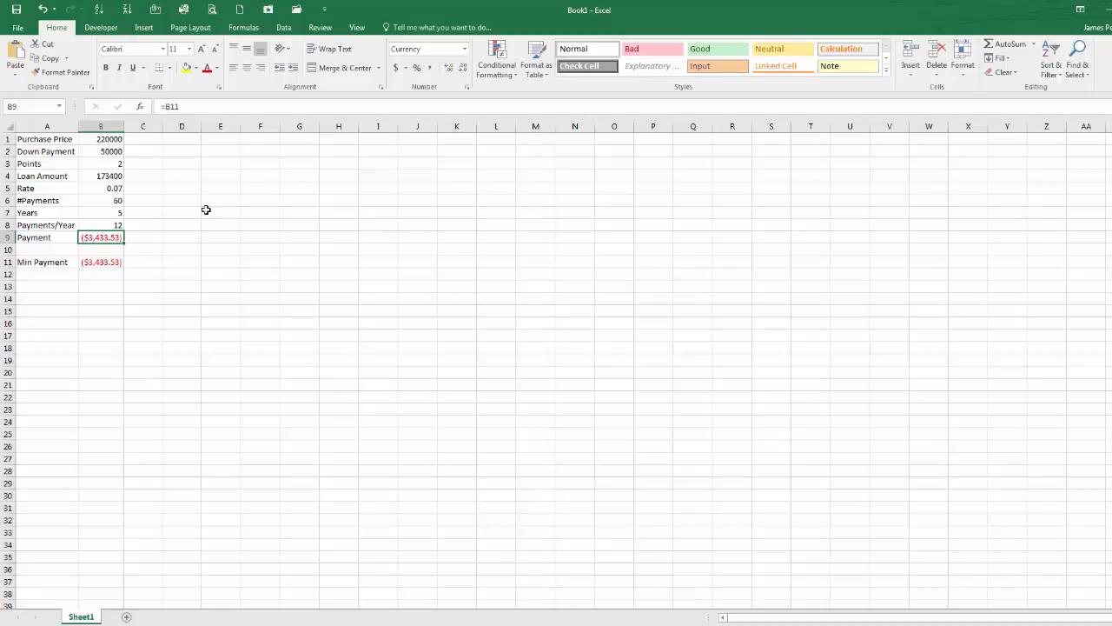
{"action": "left_click", "coordinate": [116, 263]}
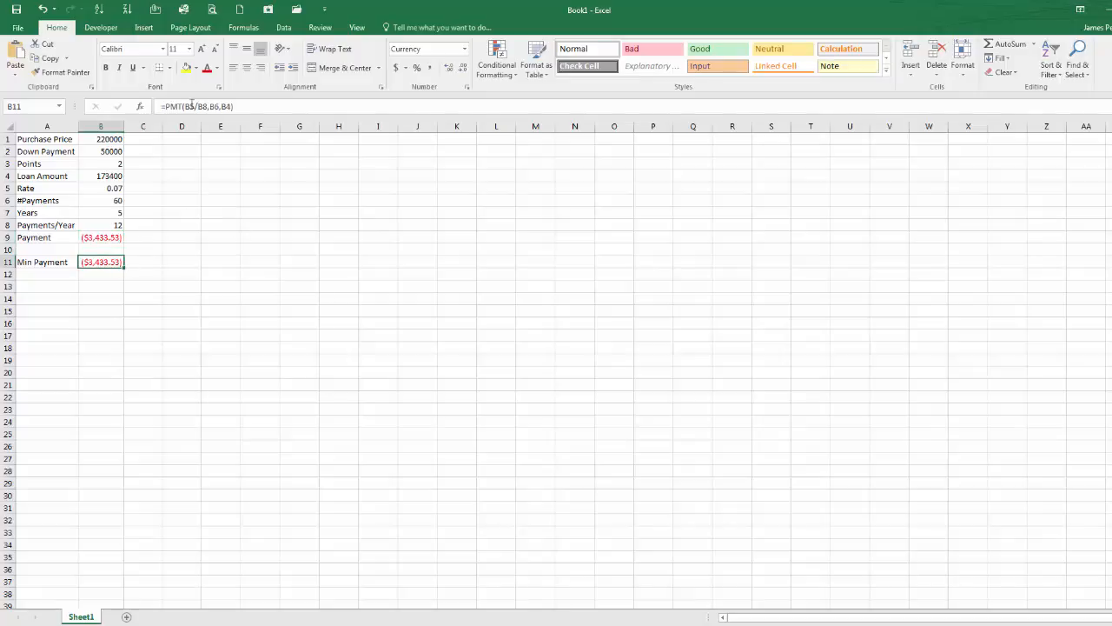
{"action": "left_click", "coordinate": [166, 106]}
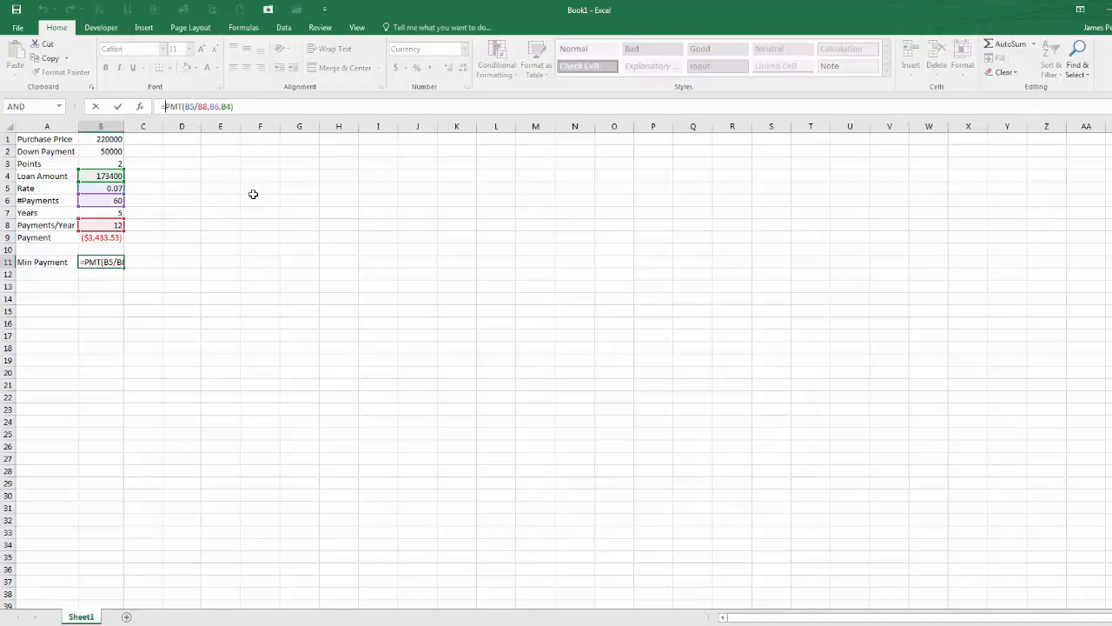
{"action": "type", "text": "-"}
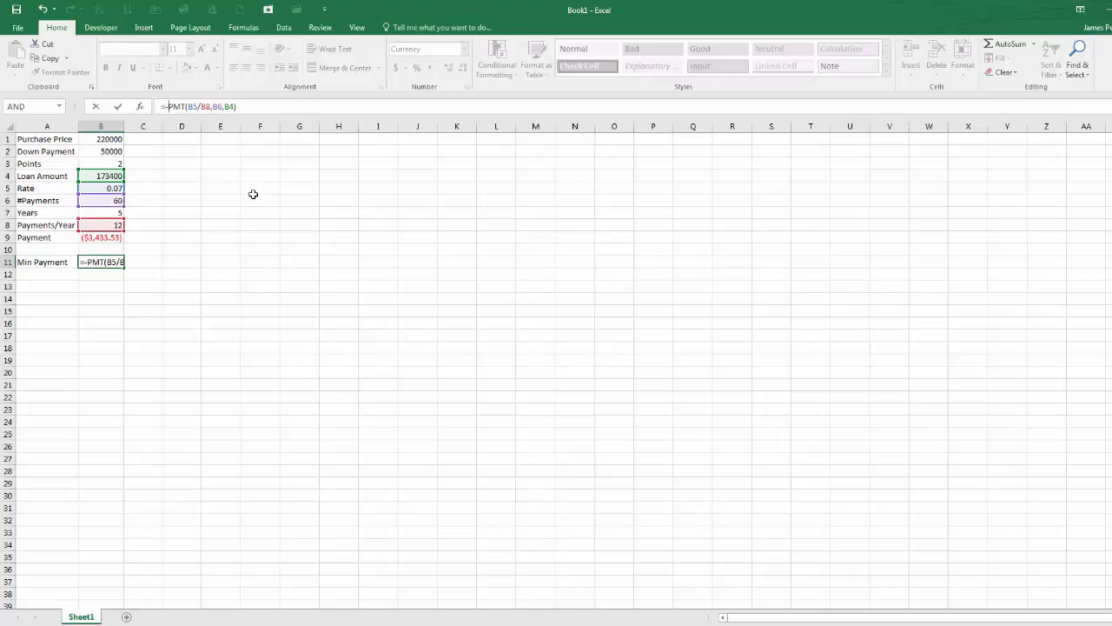
{"action": "key", "text": "Return"}
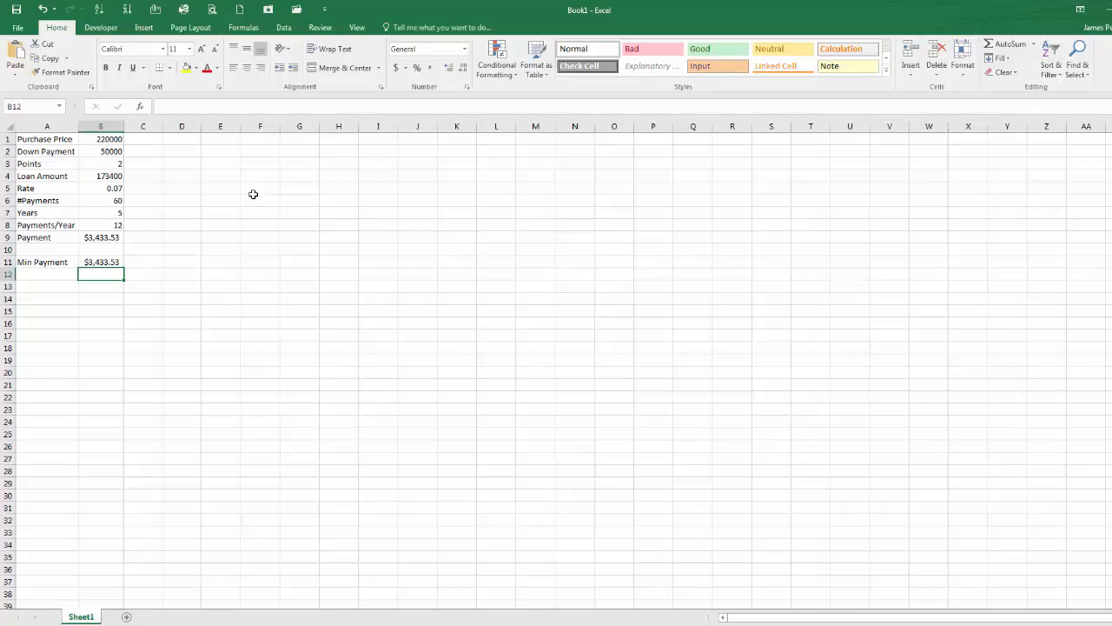
Step: Enter the schedule headers Payment#, Beginning and Interest in D1 through F1
{"action": "key", "text": "Up"}
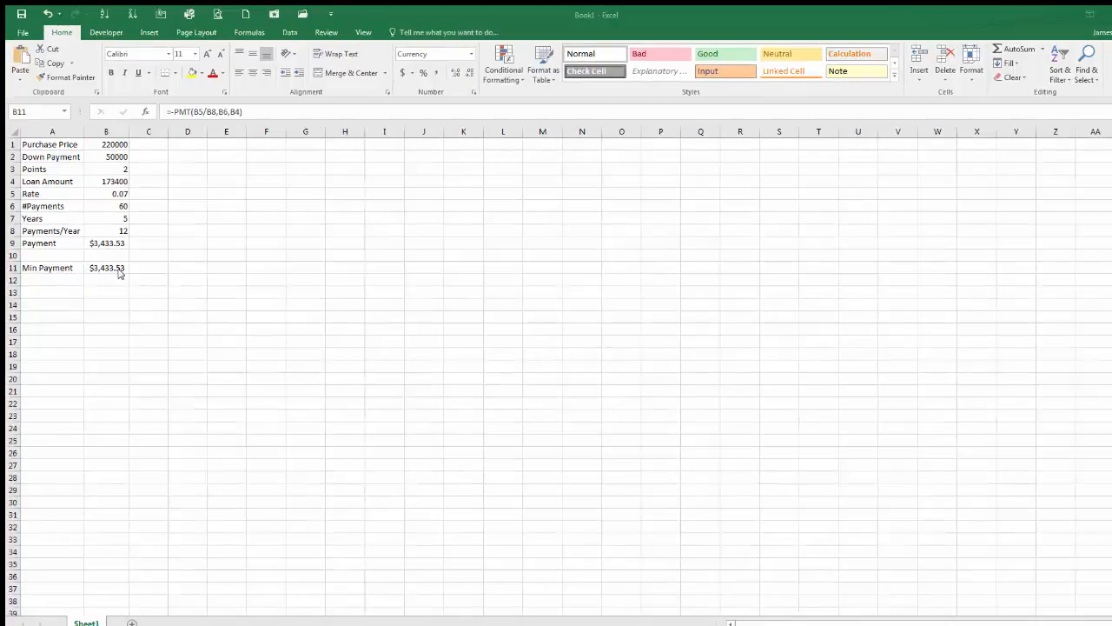
{"action": "left_click", "coordinate": [119, 269]}
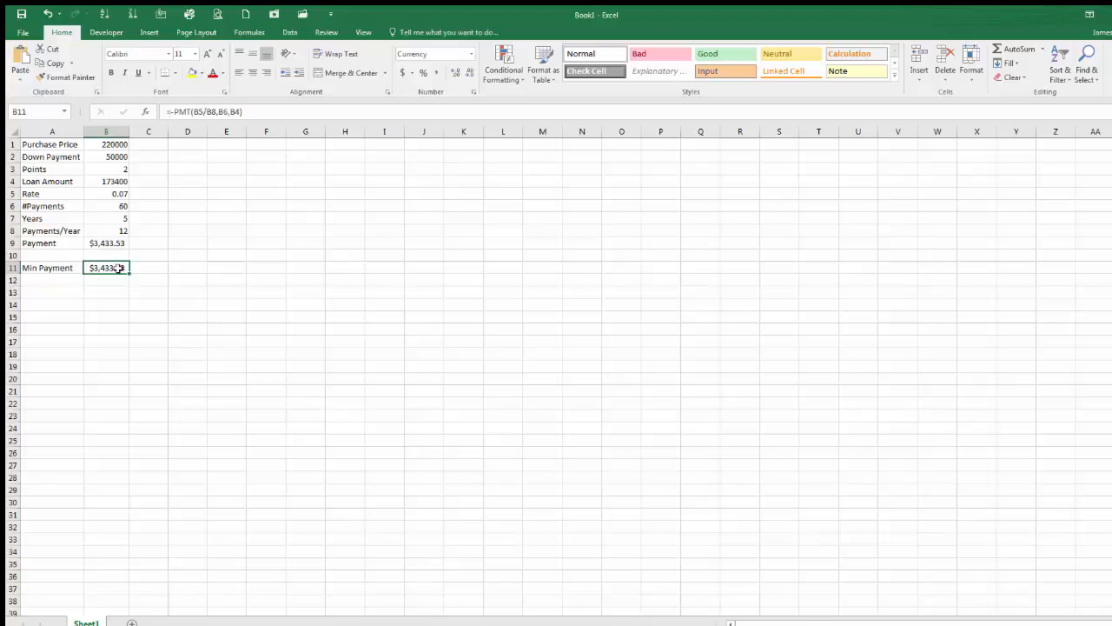
{"action": "left_click", "coordinate": [190, 143]}
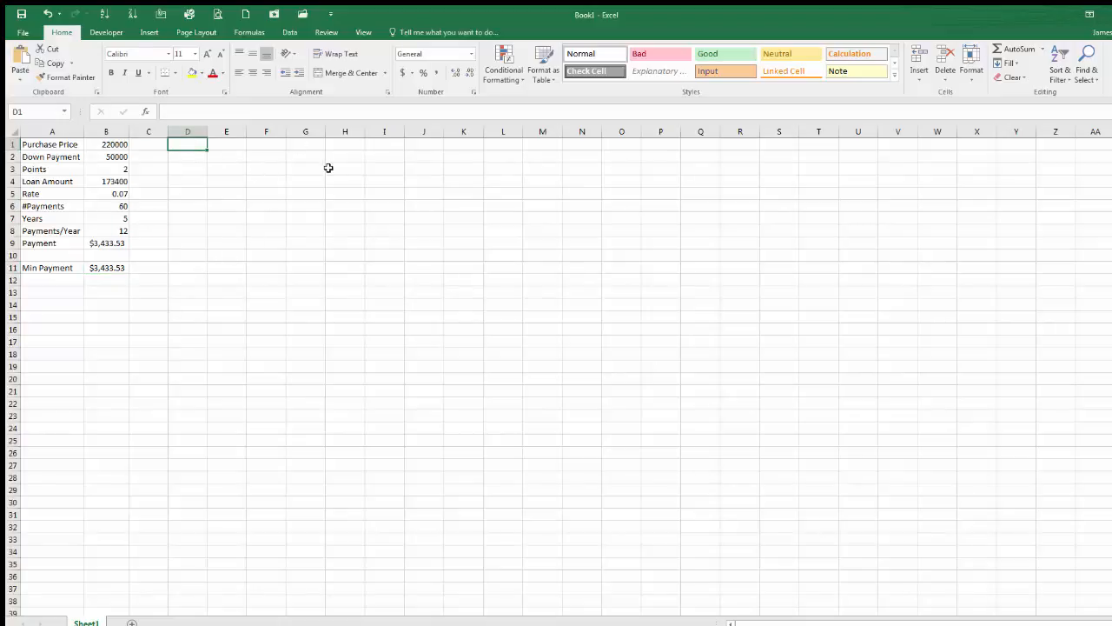
{"action": "type", "text": "Payment"}
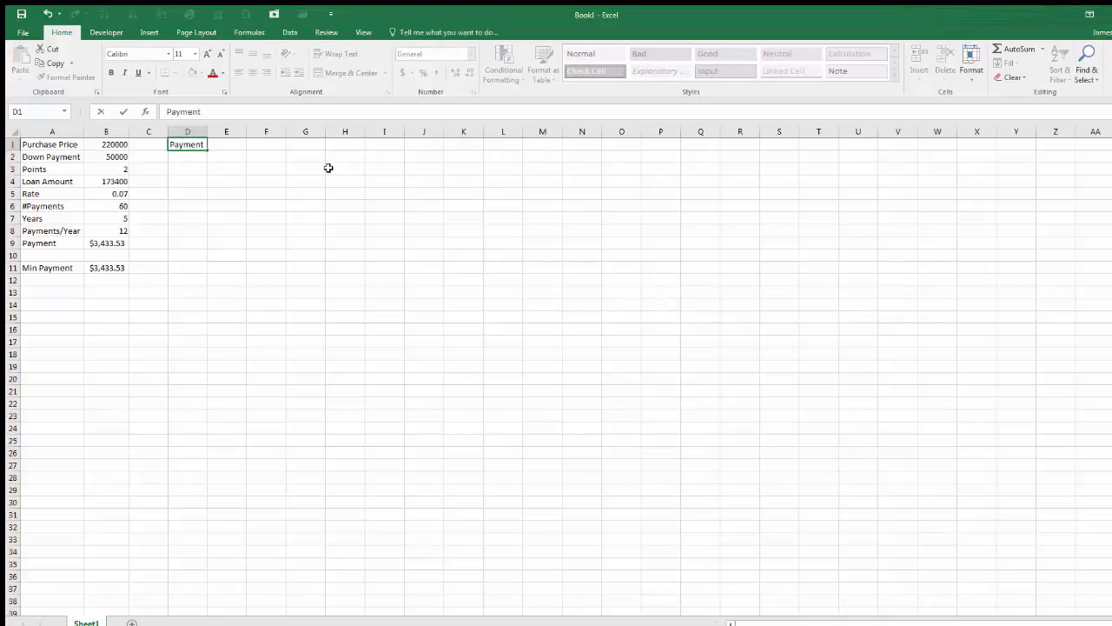
{"action": "type", "text": "s"}
{"action": "key", "text": "Tab"}
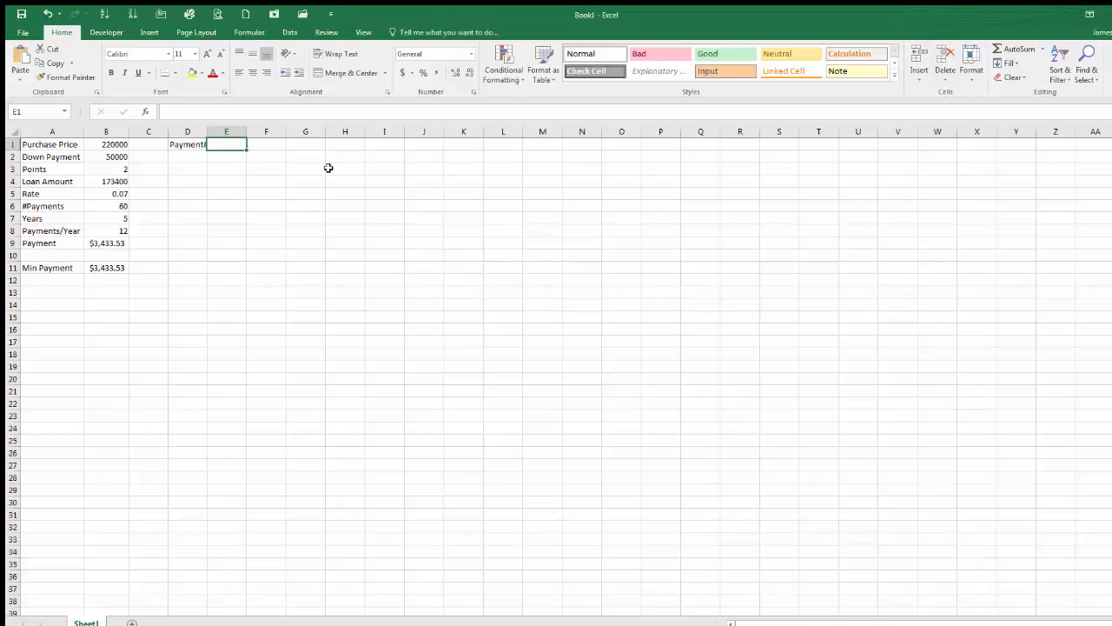
{"action": "type", "text": "Beginn"}
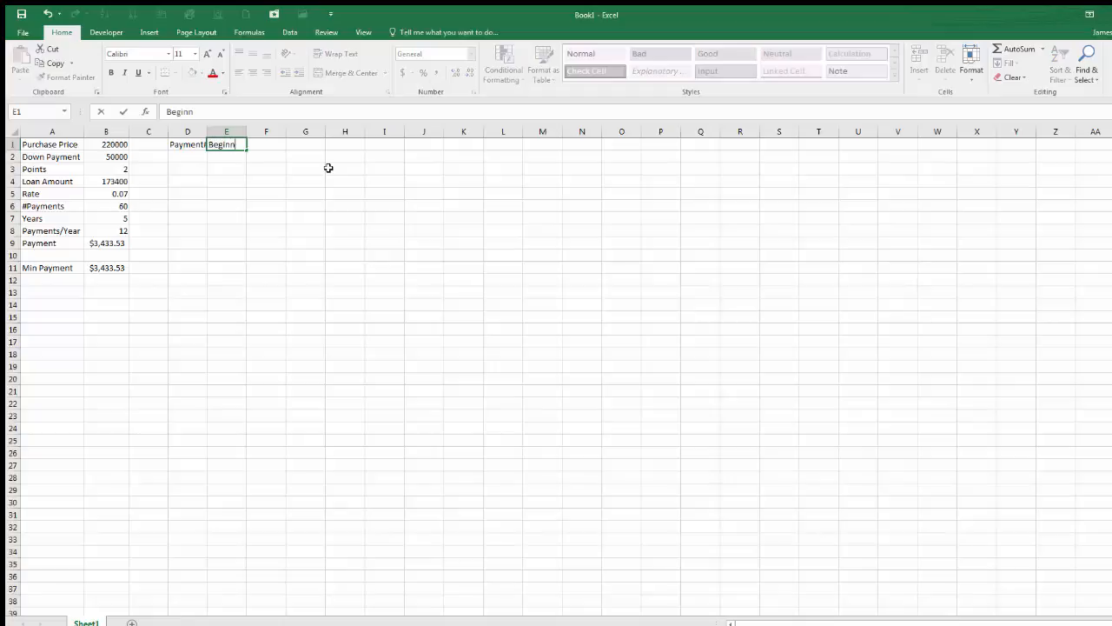
{"action": "type", "text": "ing"}
{"action": "key", "text": "Tab"}
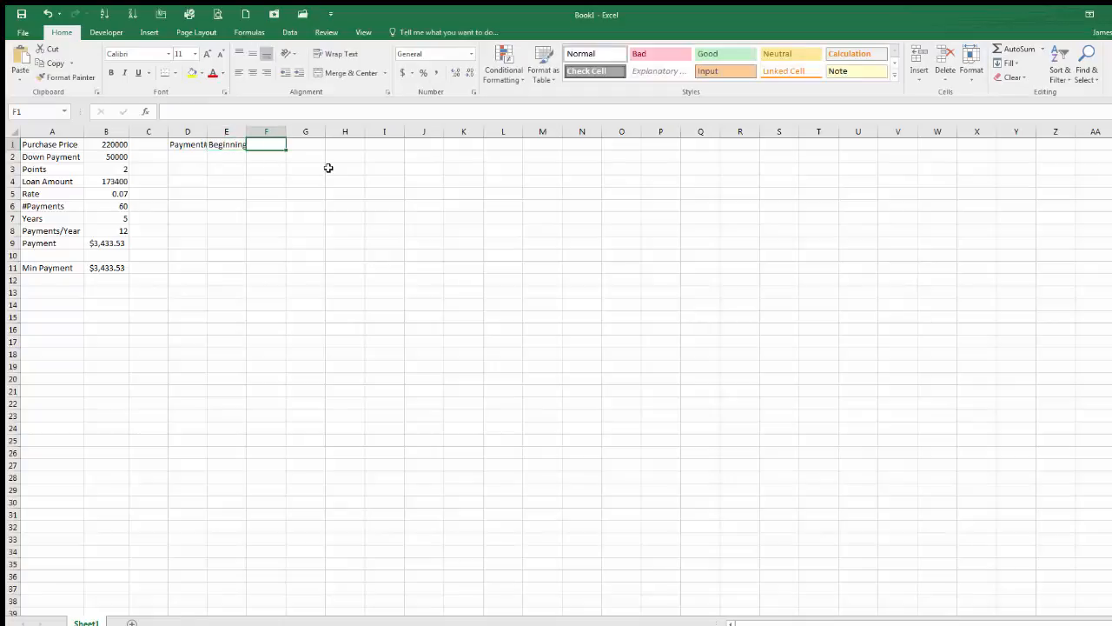
{"action": "type", "text": "Interest"}
{"action": "key", "text": "Tab"}
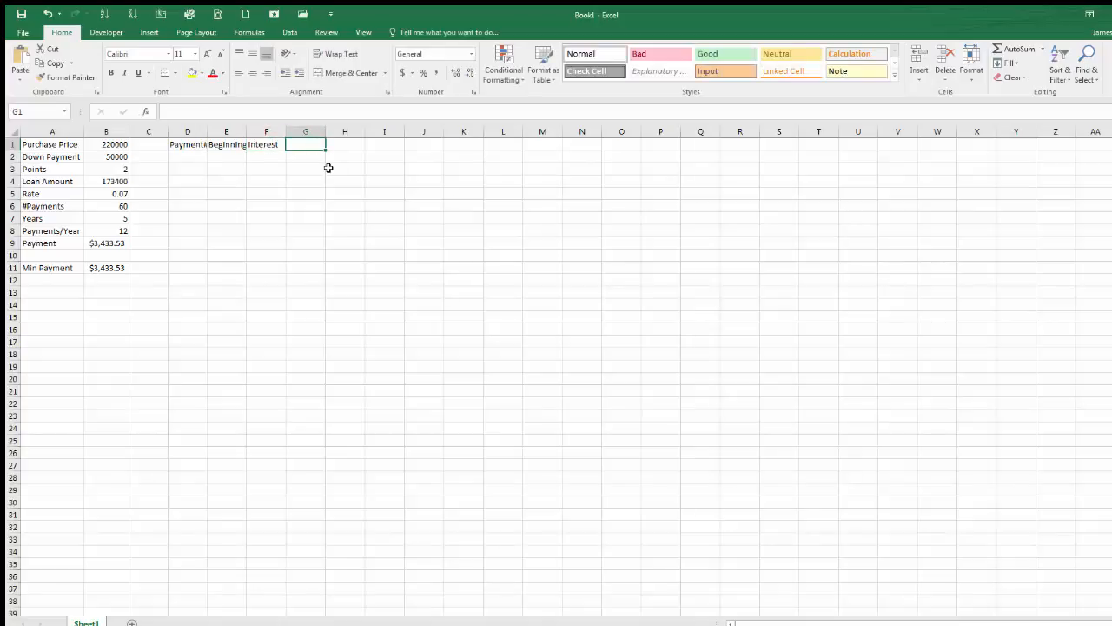
Step: Enter the headers Payment, Principal and Ending in G1 through I1
{"action": "type", "text": "Payment"}
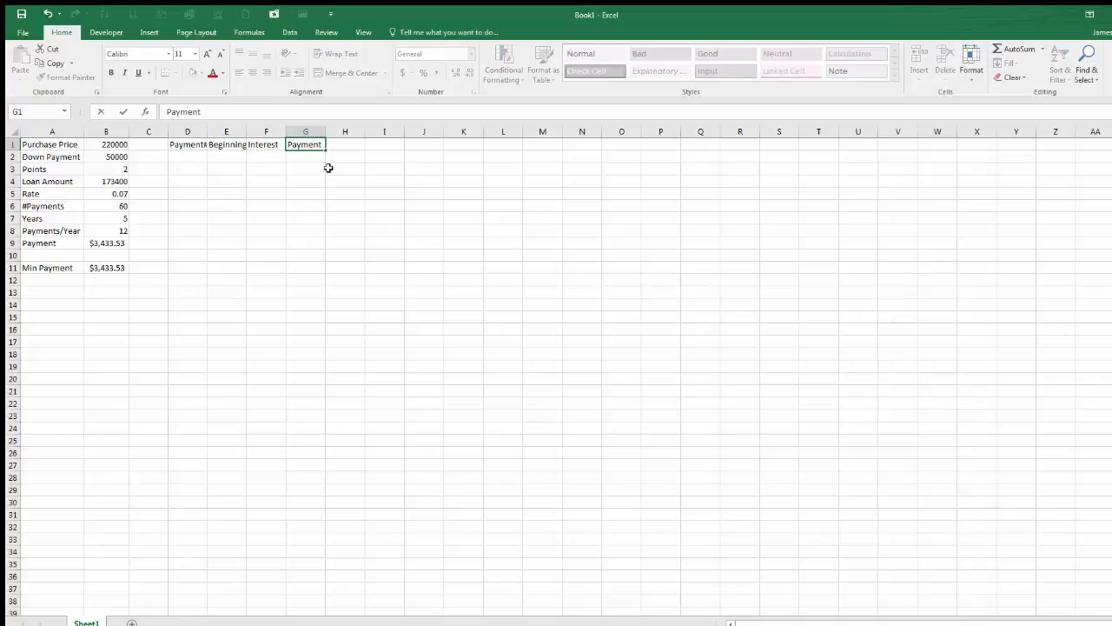
{"action": "key", "text": "Tab"}
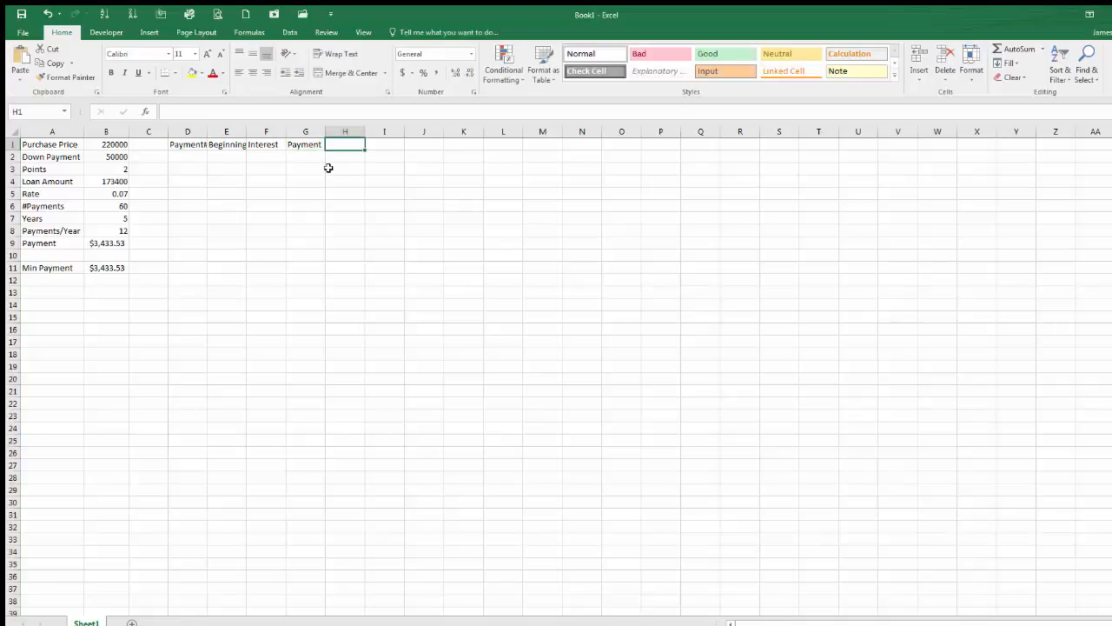
{"action": "type", "text": "Principal"}
{"action": "key", "text": "Tab"}
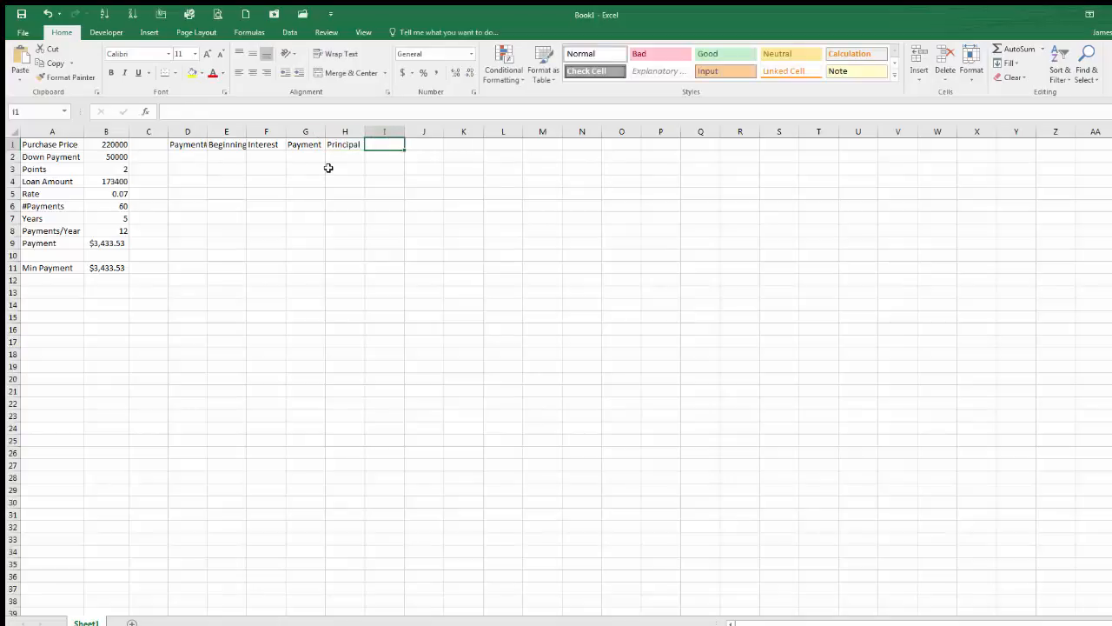
{"action": "type", "text": "Ending"}
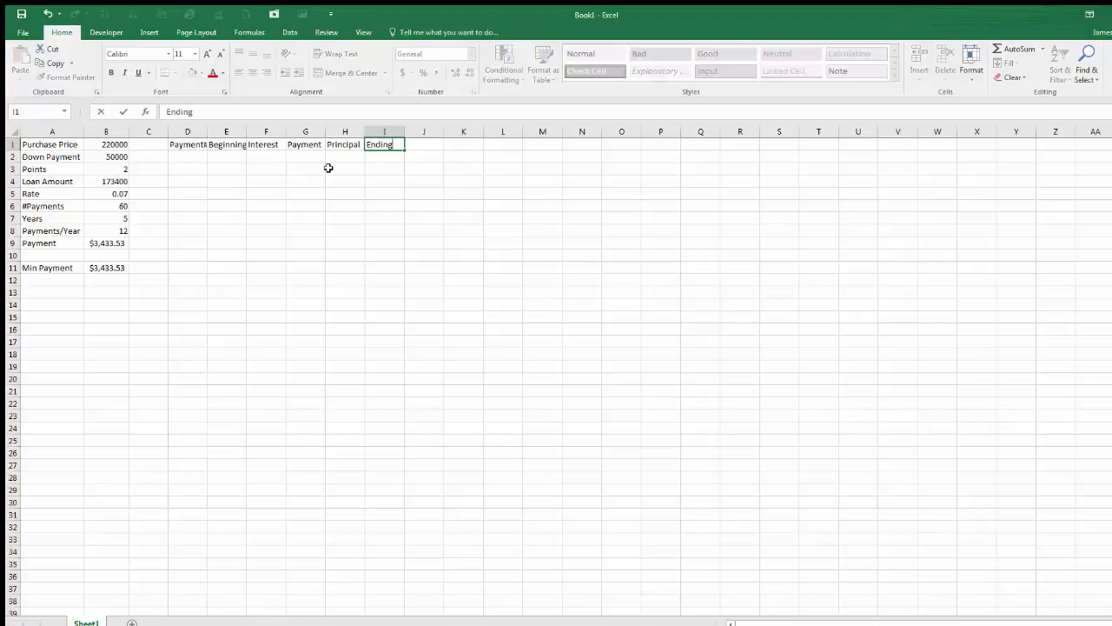
{"action": "key", "text": "Return"}
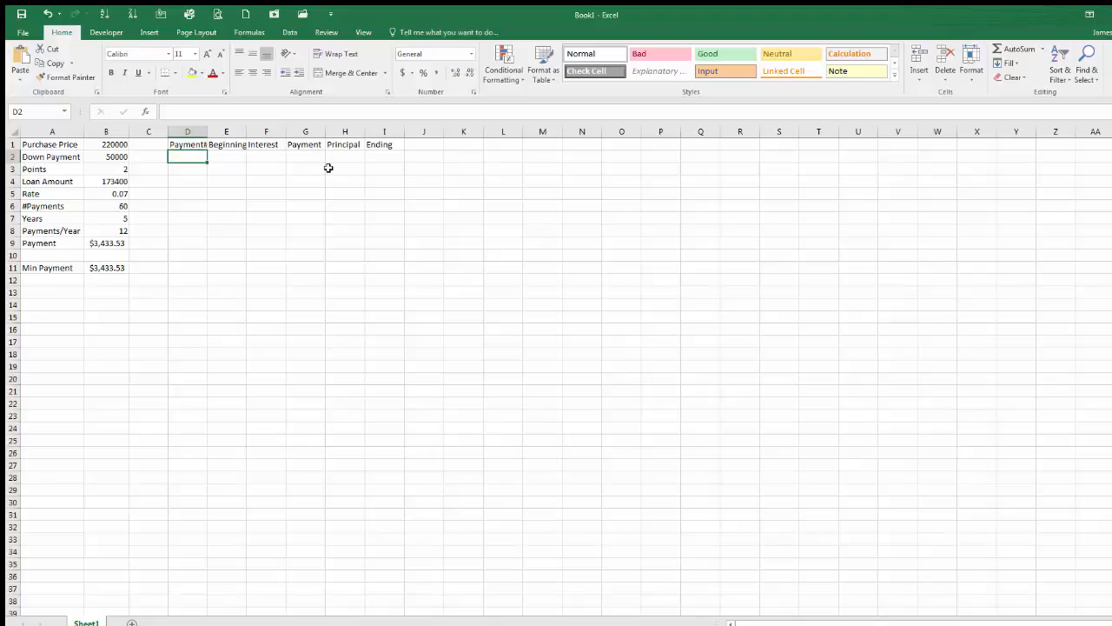
Step: Autofit the widths of columns D through I
{"action": "left_click_drag", "start_coordinate": [198, 131], "coordinate": [402, 132]}
{"action": "double_click", "coordinate": [404, 131]}
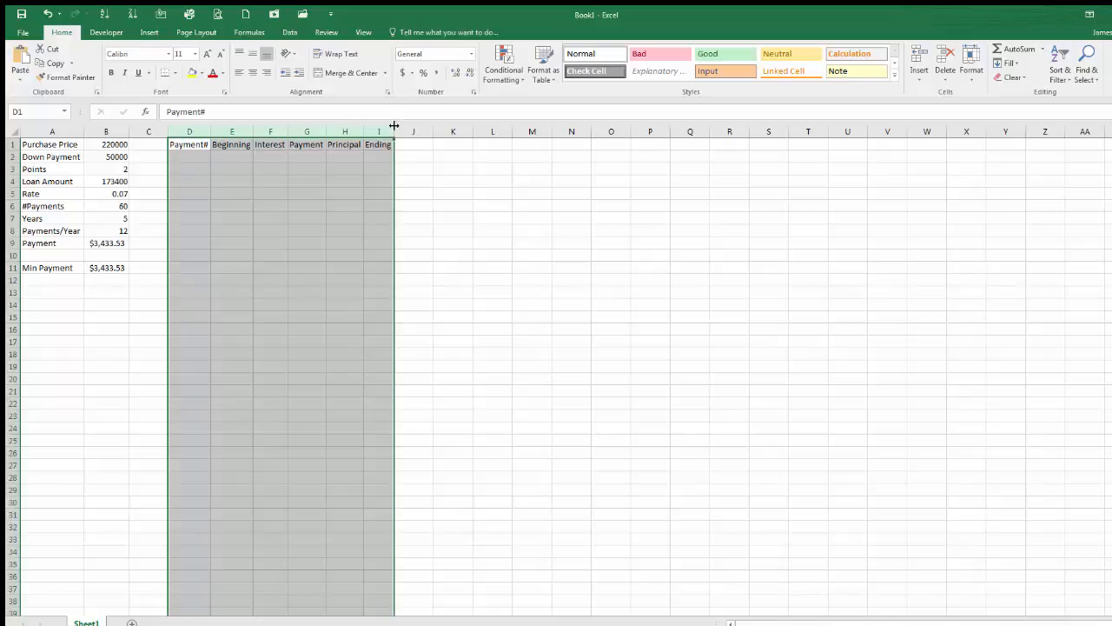
Step: Widen the selected schedule columns D through I slightly
{"action": "left_click_drag", "start_coordinate": [394, 130], "coordinate": [403, 132]}
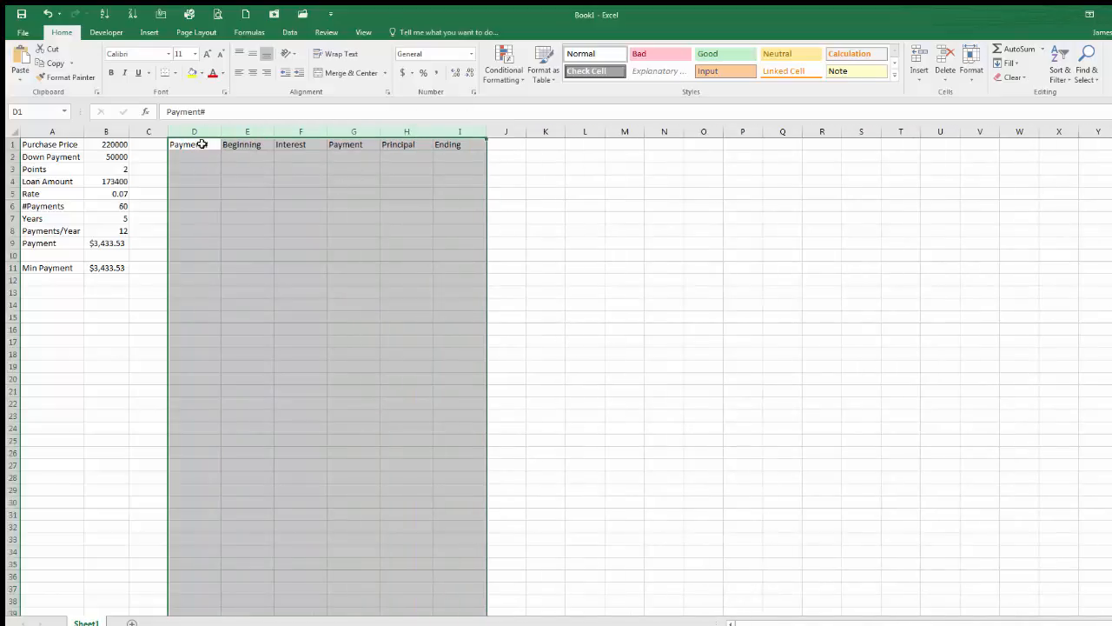
{"action": "left_click_drag", "start_coordinate": [205, 132], "coordinate": [494, 134]}
{"action": "left_click_drag", "start_coordinate": [498, 135], "coordinate": [533, 131]}
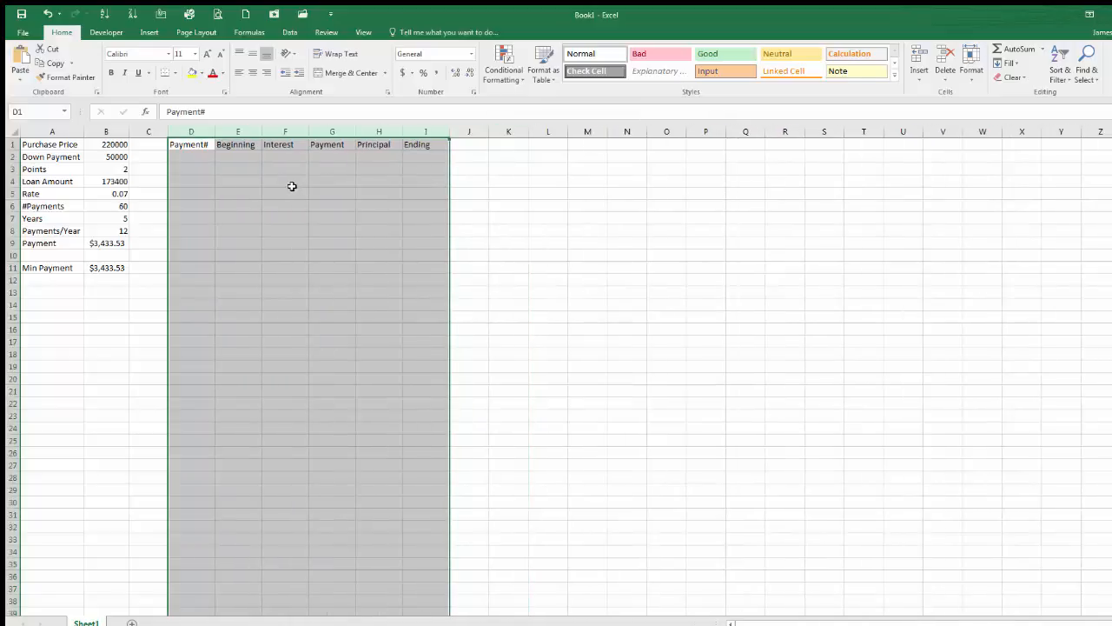
Step: Enter 1 as the first payment number in D2 and =B4 as its beginning balance in E2
{"action": "left_click", "coordinate": [204, 160]}
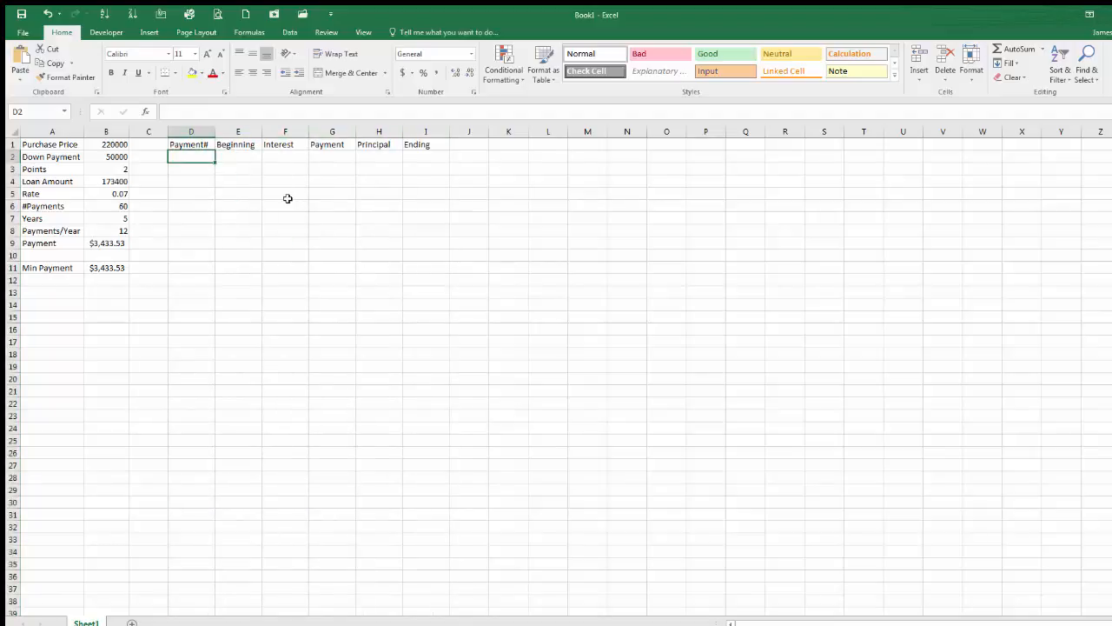
{"action": "type", "text": "1"}
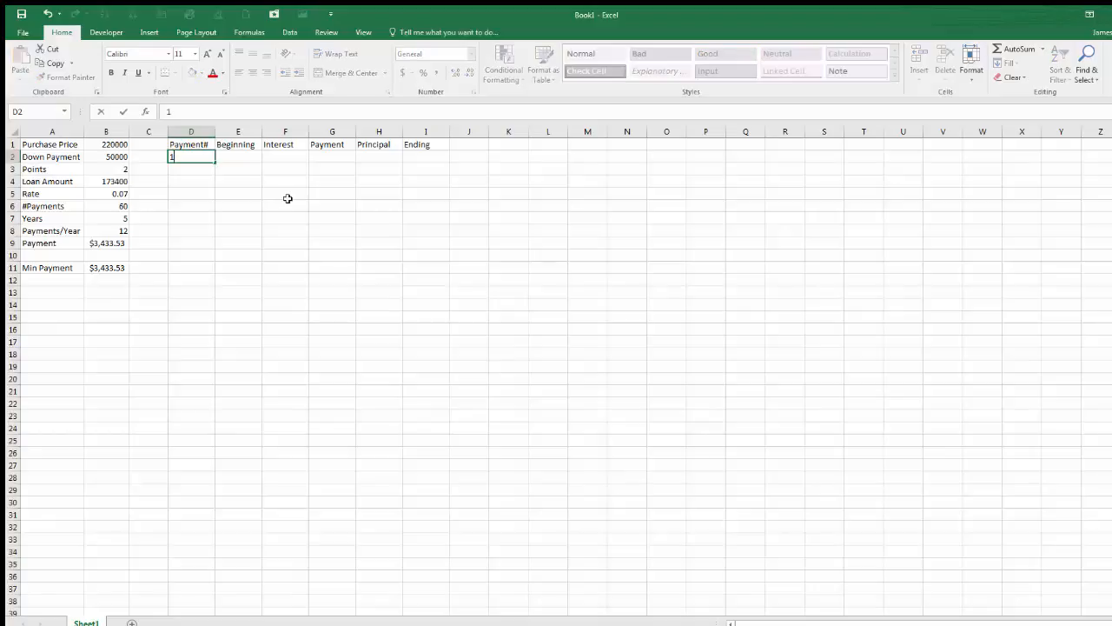
{"action": "key", "text": "Tab"}
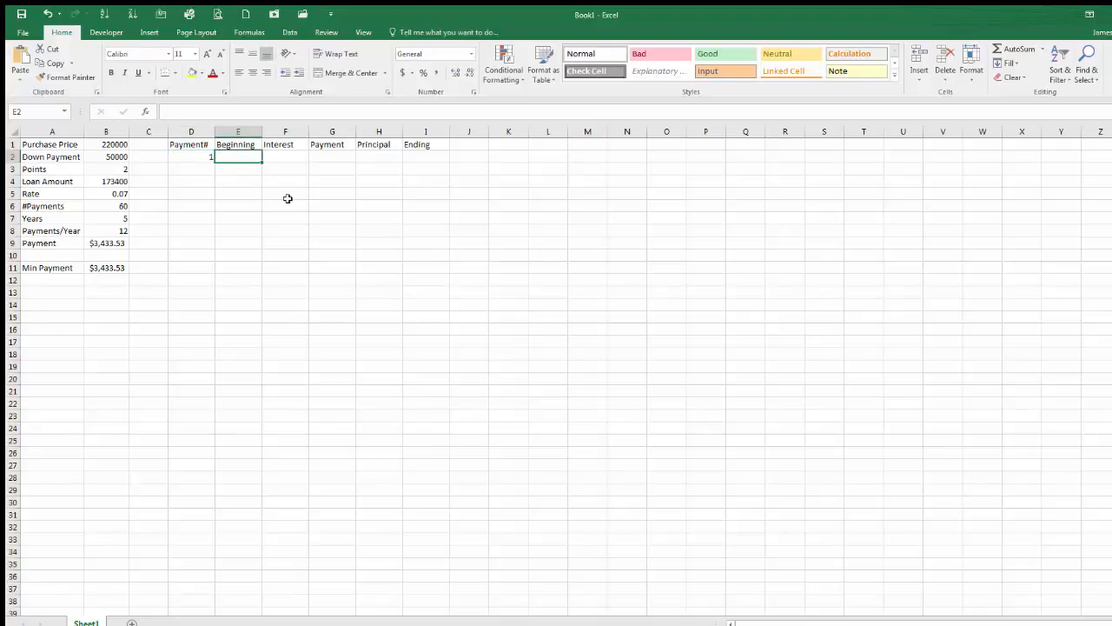
{"action": "type", "text": "="}
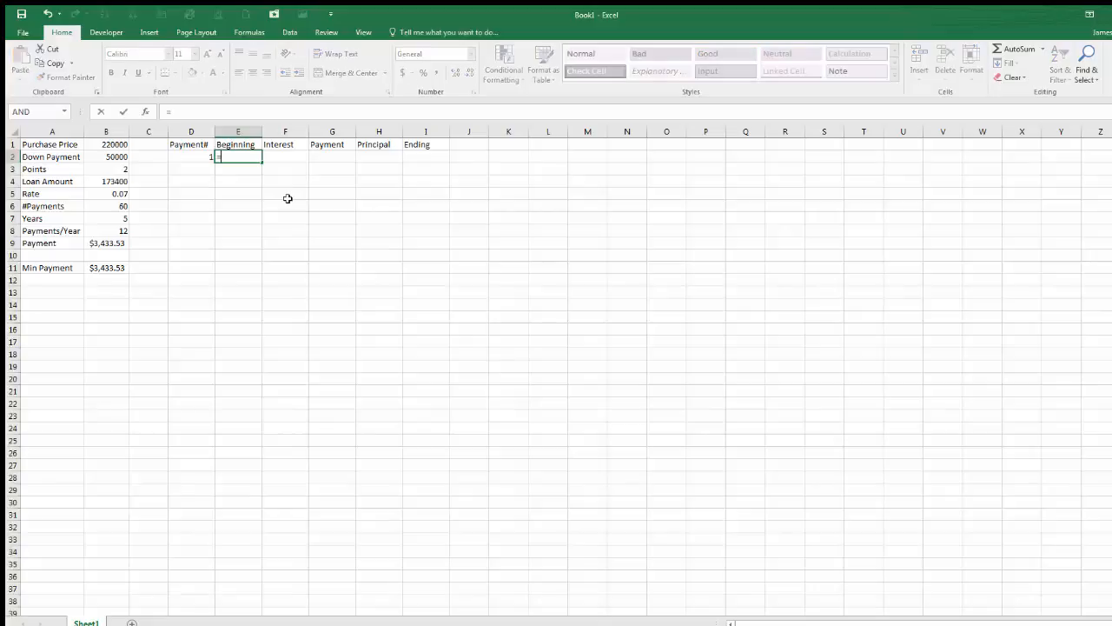
{"action": "left_click", "coordinate": [121, 182]}
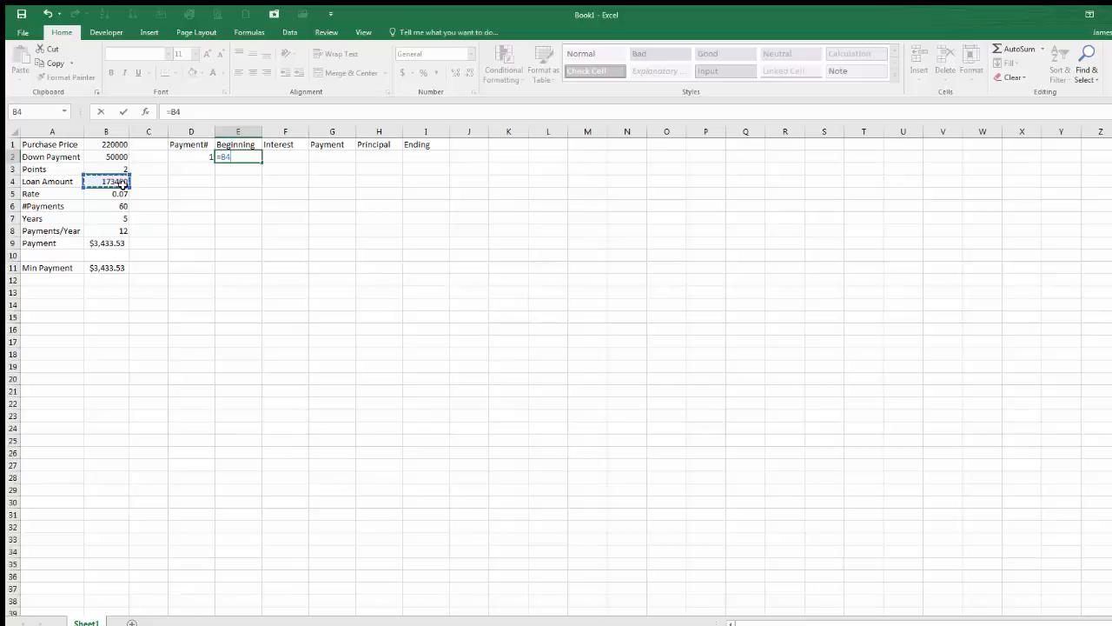
{"action": "key", "text": "Tab"}
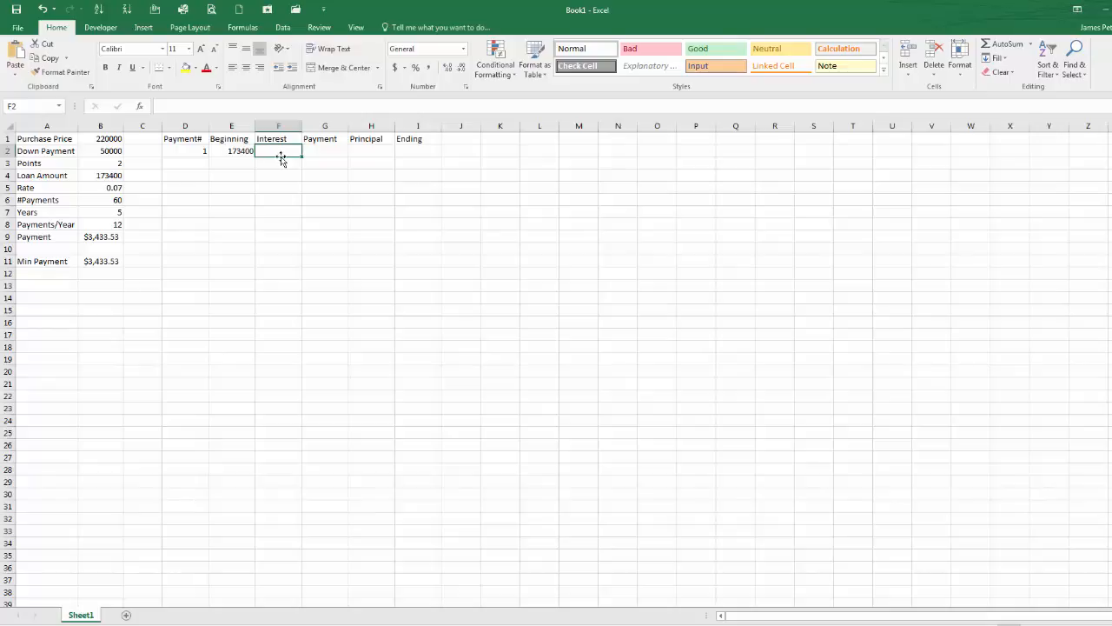
Step: Enter the interest formula =B5/B8*E2 in F2
{"action": "type", "text": "="}
{"action": "left_click", "coordinate": [119, 188]}
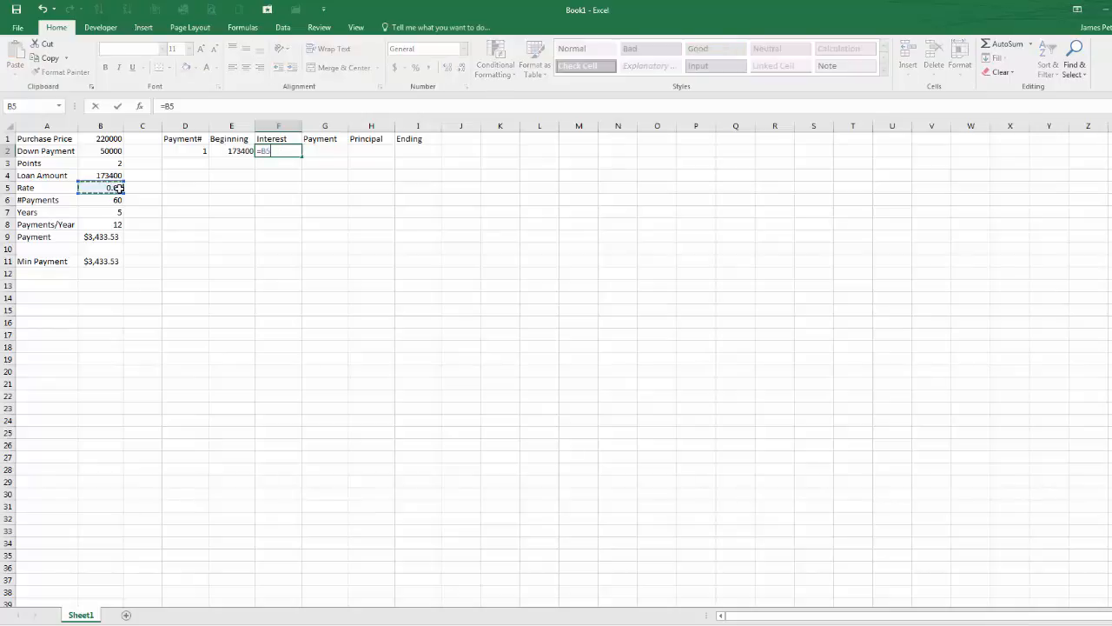
{"action": "type", "text": "/"}
{"action": "left_click", "coordinate": [117, 224]}
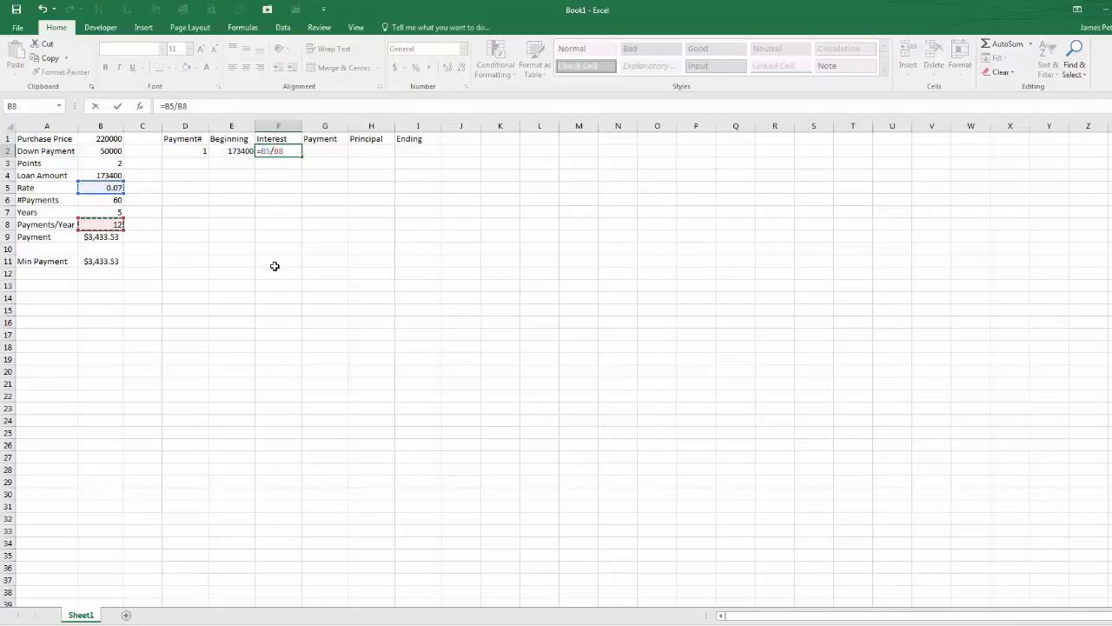
{"action": "type", "text": "*"}
{"action": "left_click", "coordinate": [230, 150]}
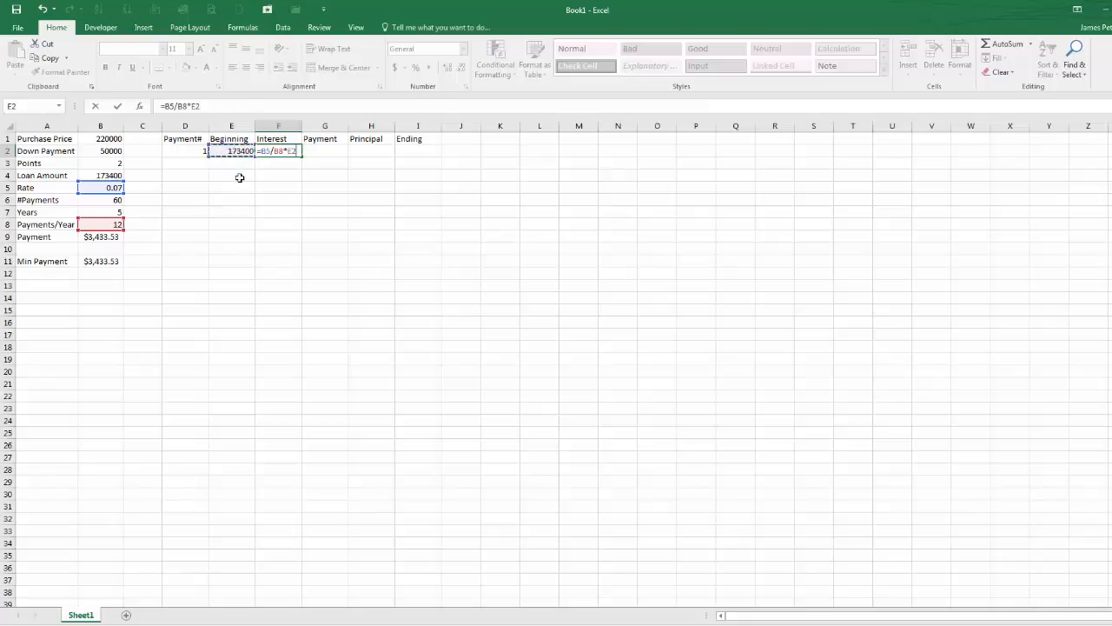
{"action": "key", "text": "Return"}
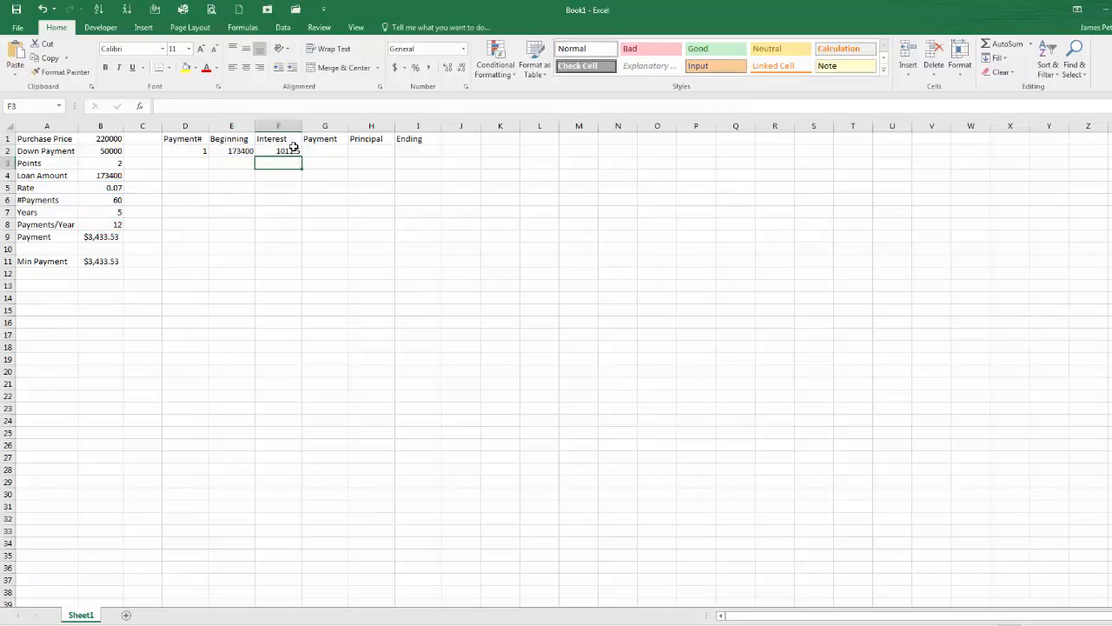
Step: Enter =B9 in G2 to pull in the monthly payment
{"action": "left_click", "coordinate": [338, 153]}
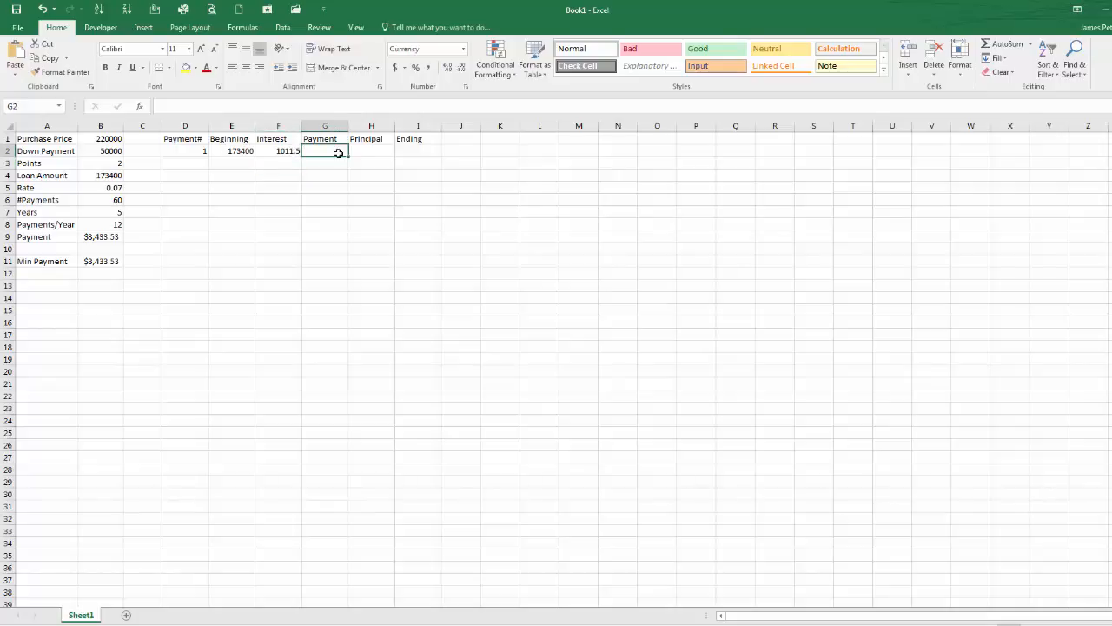
{"action": "type", "text": "="}
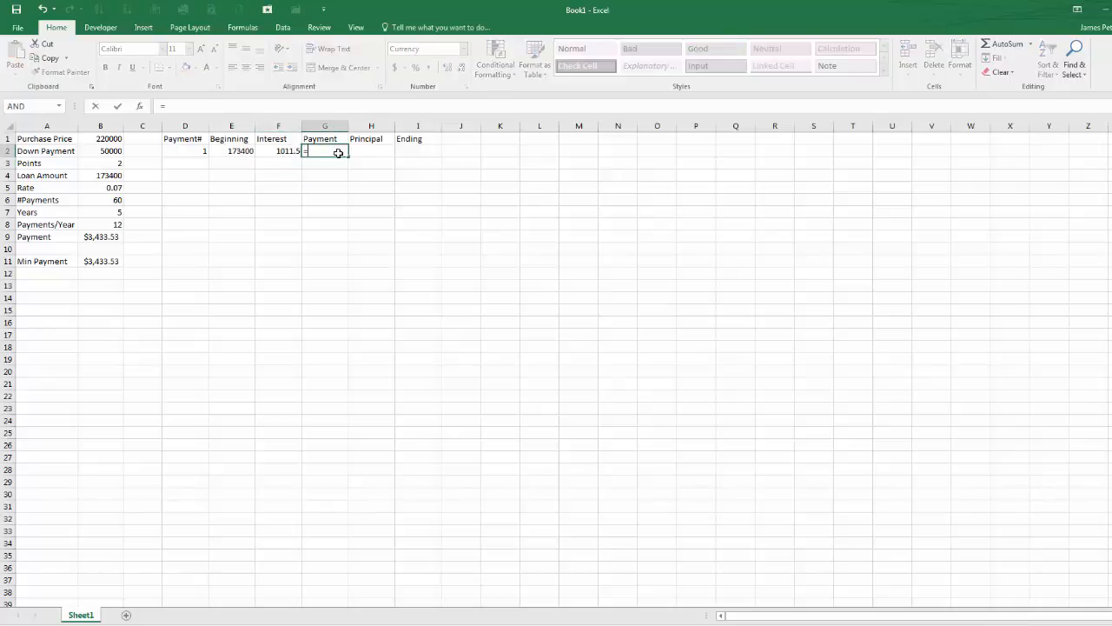
{"action": "left_click", "coordinate": [117, 237]}
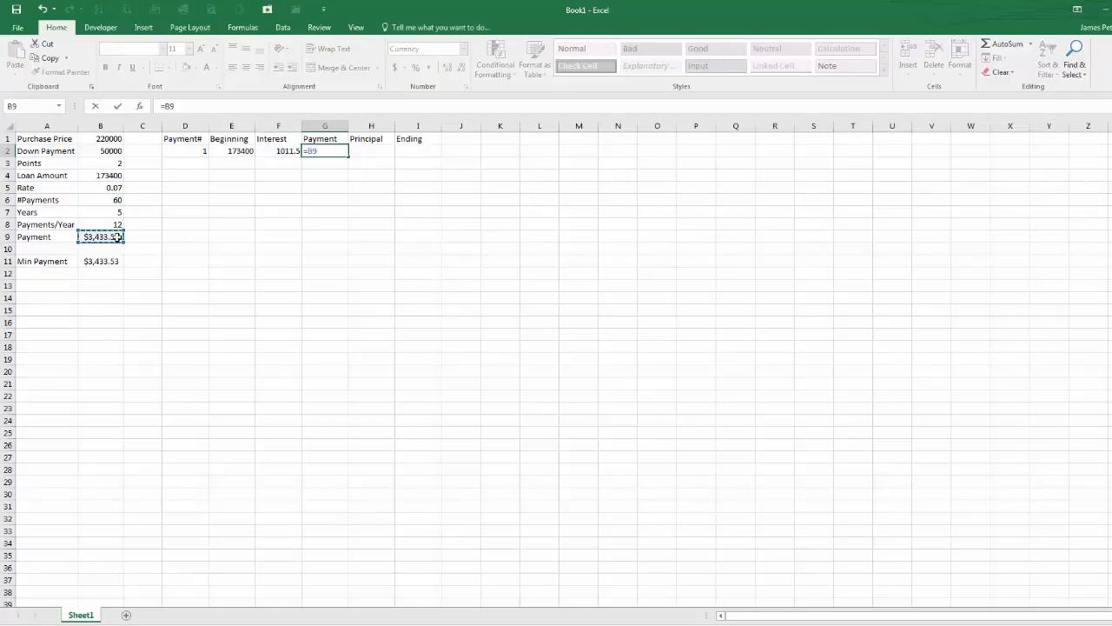
{"action": "key", "text": "Return"}
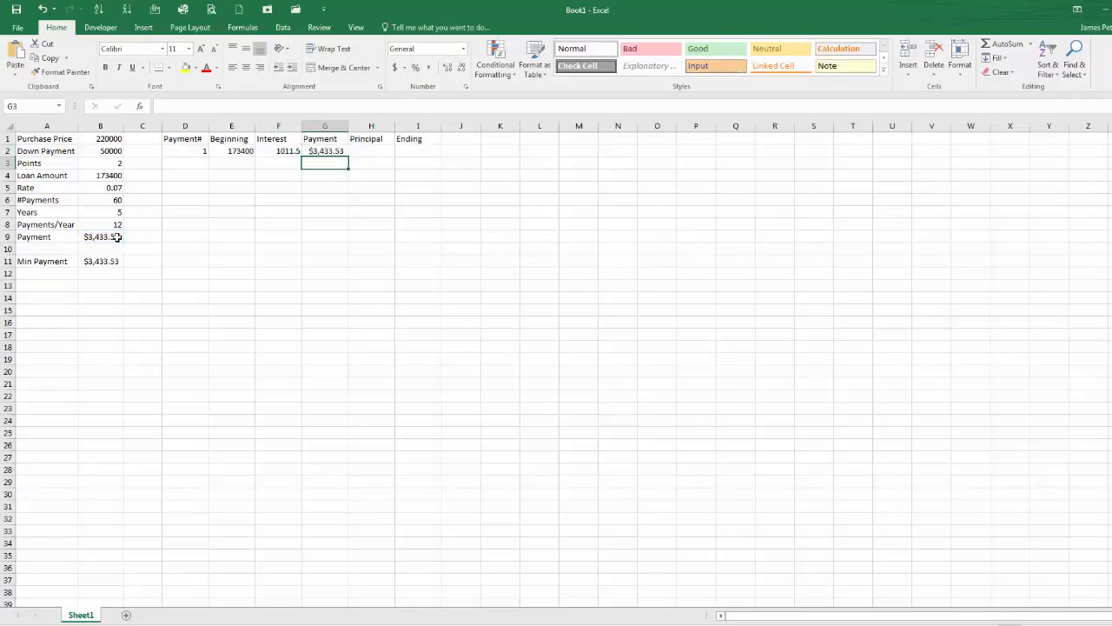
Step: Enter the principal formula =G2-F2 in H2
{"action": "left_click", "coordinate": [380, 147]}
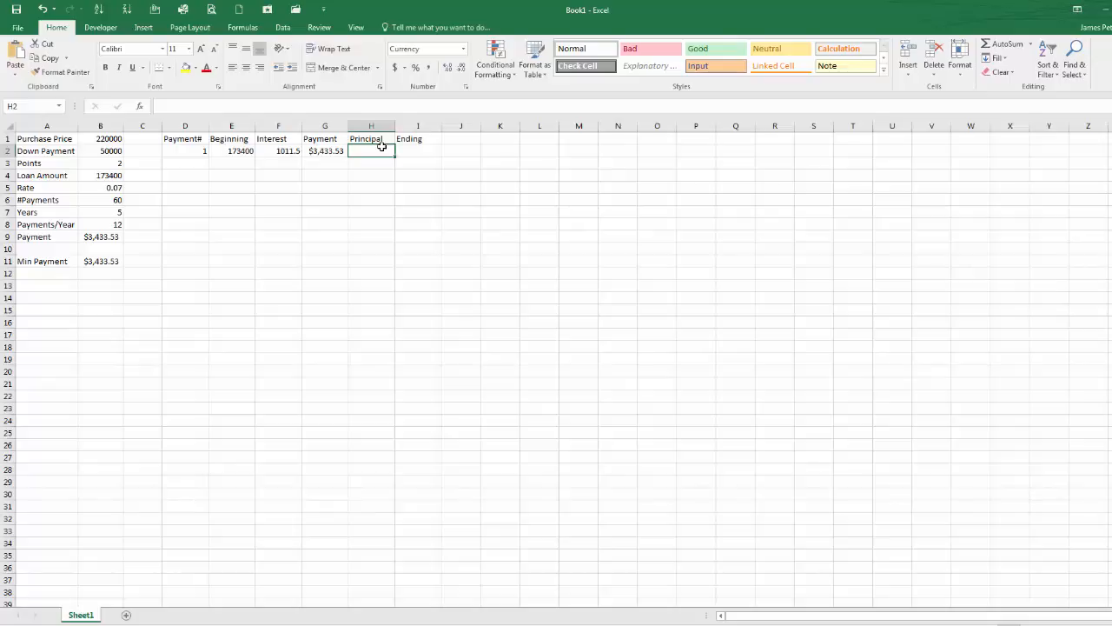
{"action": "type", "text": "="}
{"action": "key", "text": "Left"}
{"action": "type", "text": "-"}
{"action": "key", "text": "Left"}
{"action": "key", "text": "Left"}
{"action": "key", "text": "Return"}
{"action": "left_click", "coordinate": [380, 148]}
Step: Enter the ending balance formula =E2-H2 in I2 and autofit column I
{"action": "left_click", "coordinate": [411, 149]}
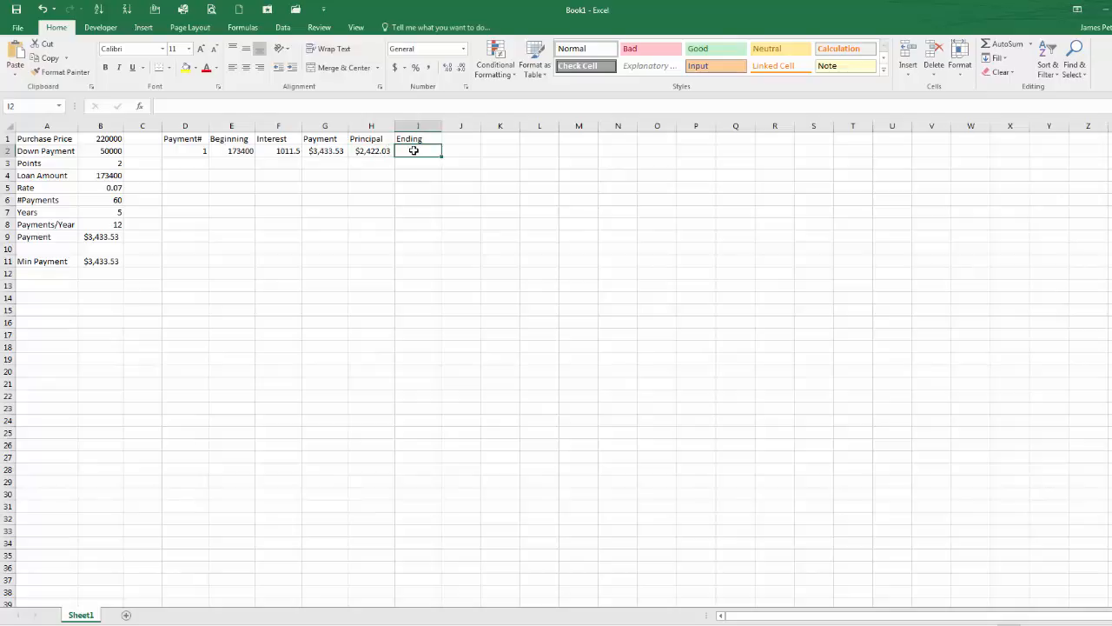
{"action": "type", "text": "="}
{"action": "key", "text": "Left"}
{"action": "key", "text": "Left"}
{"action": "key", "text": "Left"}
{"action": "key", "text": "Left"}
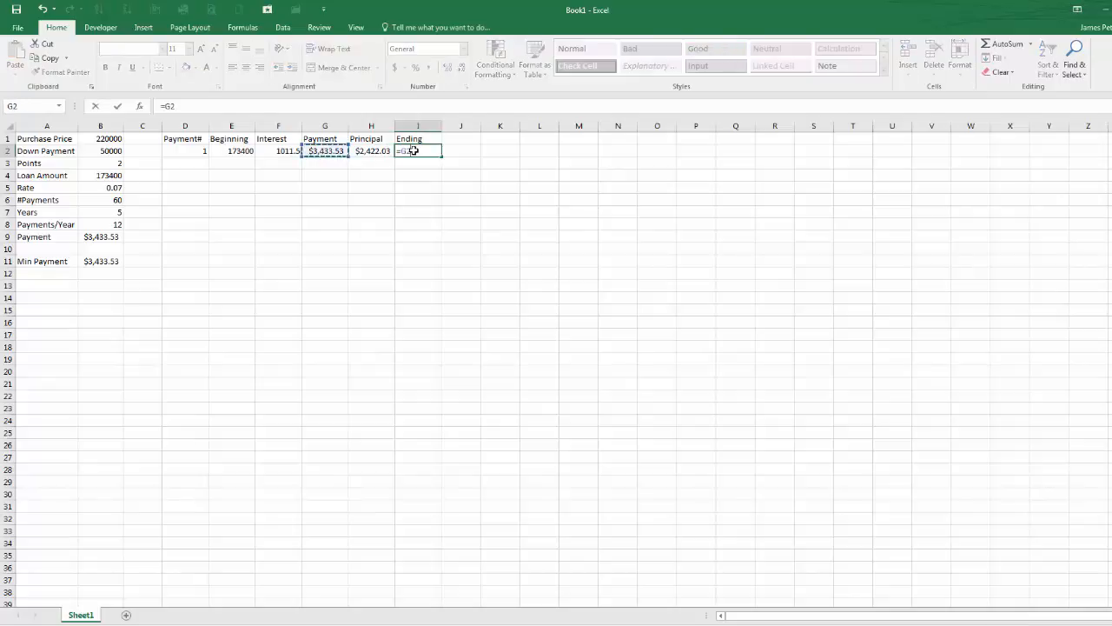
{"action": "type", "text": "-"}
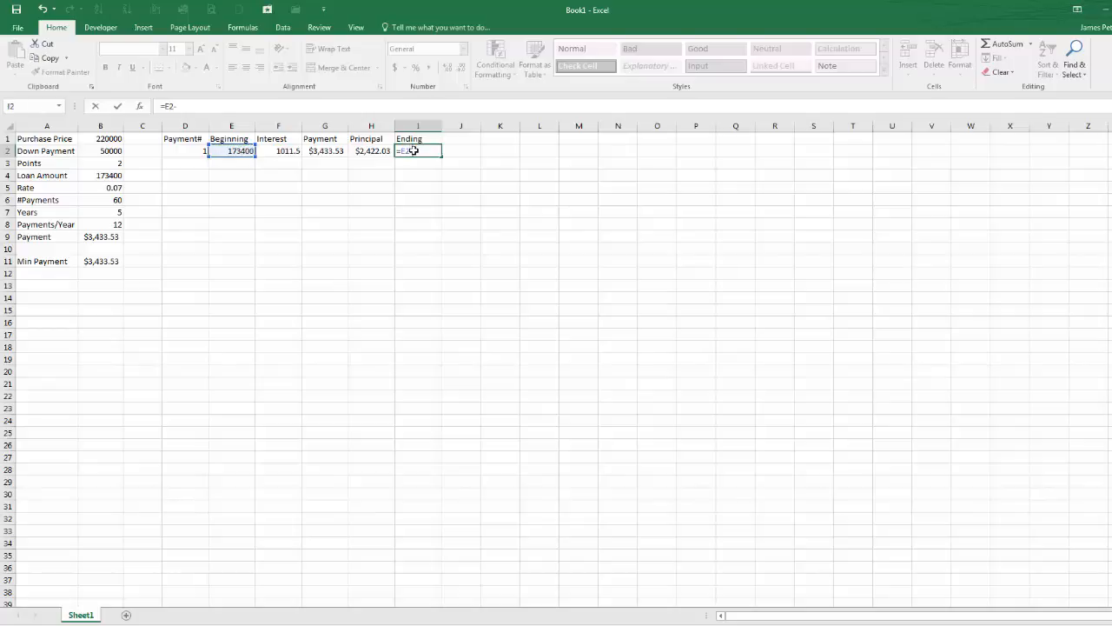
{"action": "key", "text": "Left"}
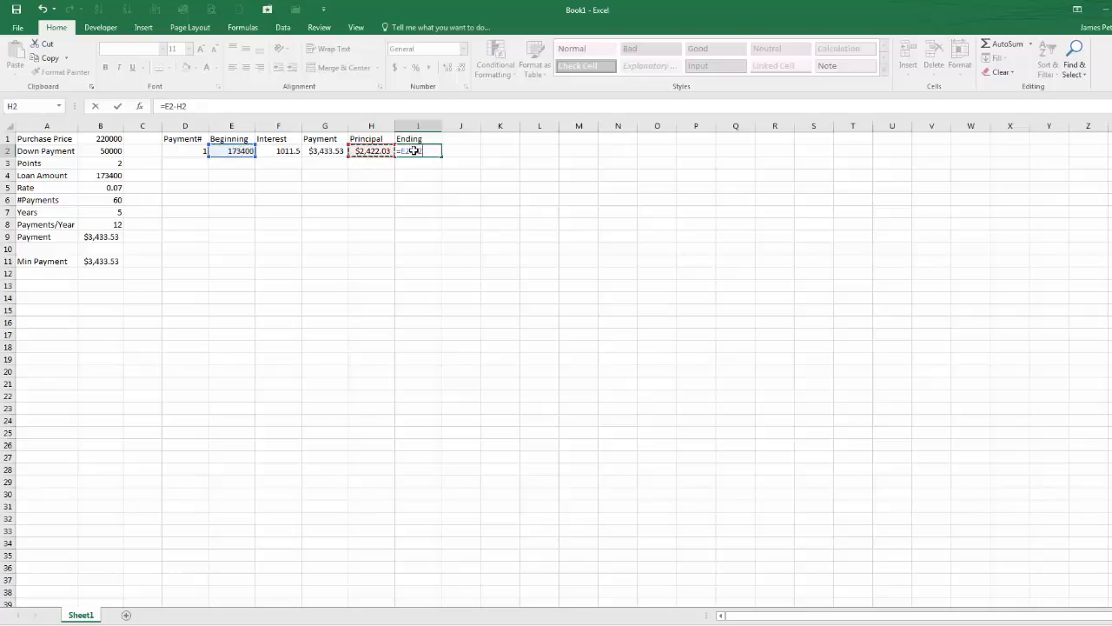
{"action": "key", "text": "Return"}
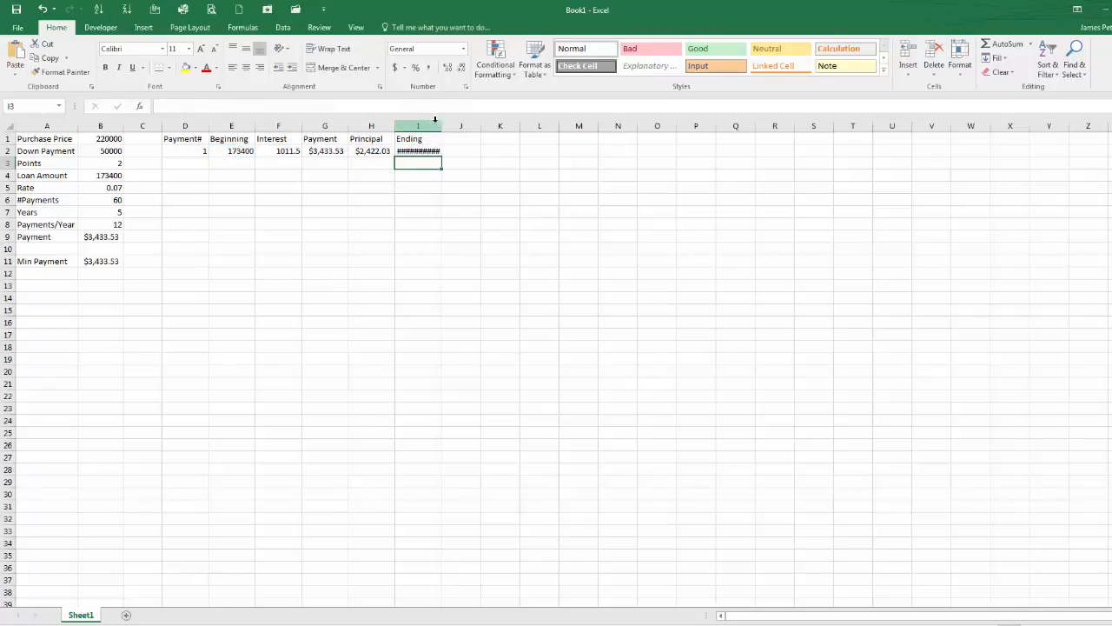
{"action": "double_click", "coordinate": [441, 120]}
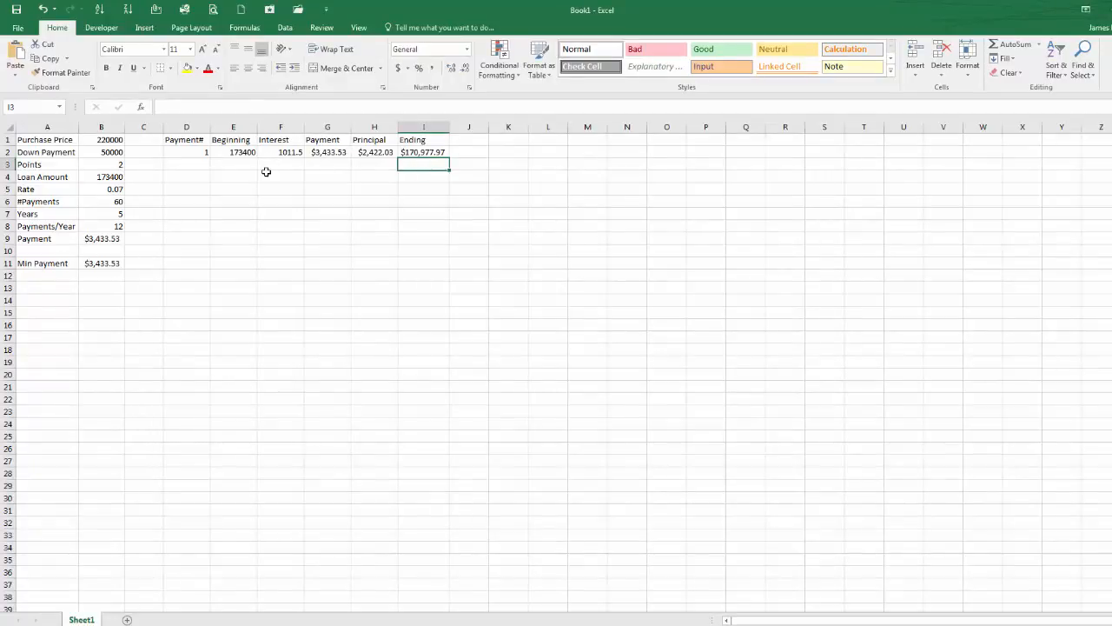
Step: Enter =D2+1 in D3 for the next payment number
{"action": "left_click", "coordinate": [203, 163]}
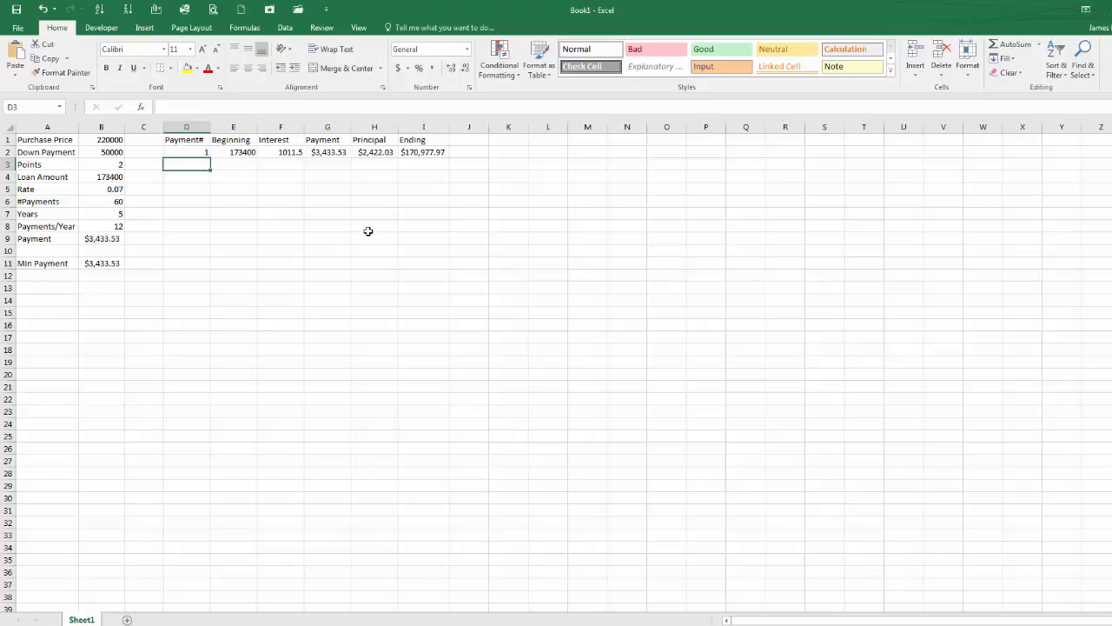
{"action": "type", "text": "="}
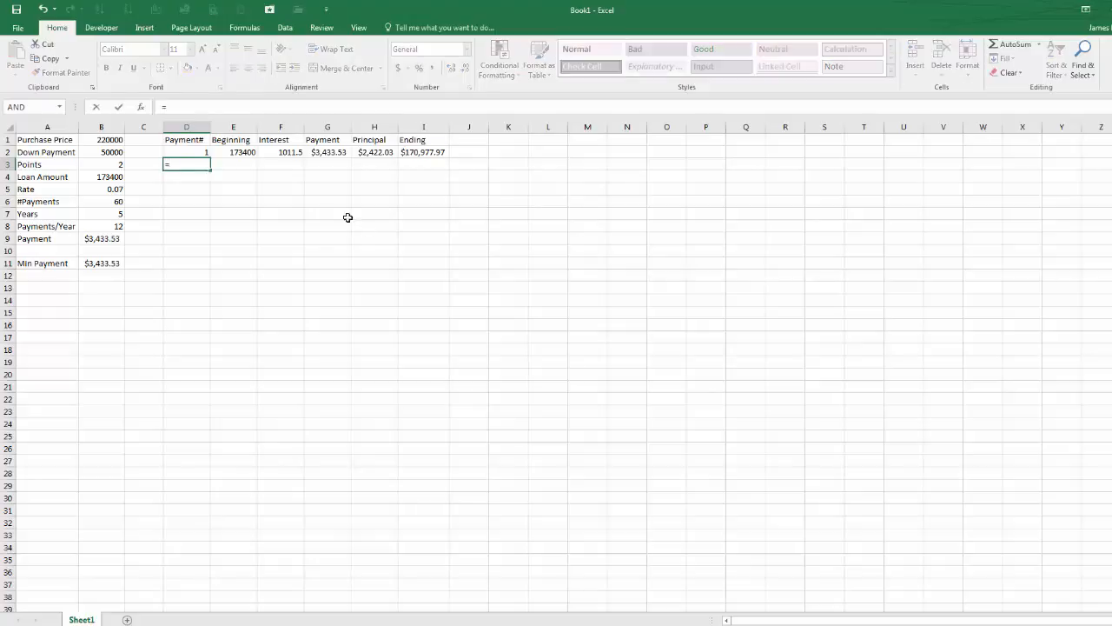
{"action": "left_click", "coordinate": [173, 154]}
{"action": "type", "text": "+"}
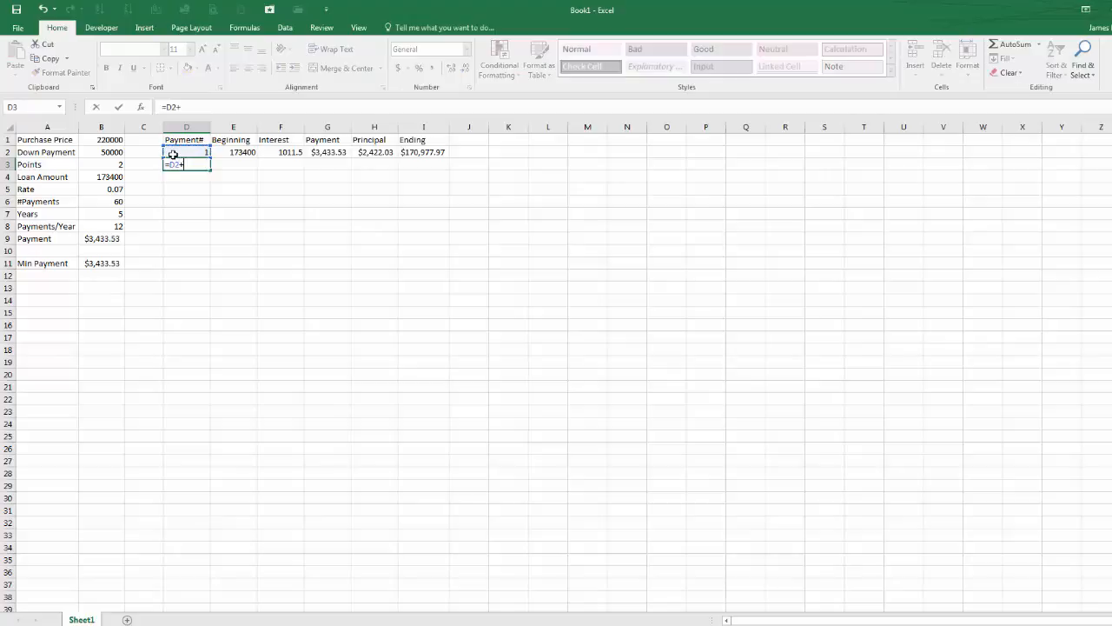
{"action": "type", "text": "1"}
{"action": "key", "text": "ctrl+Return"}
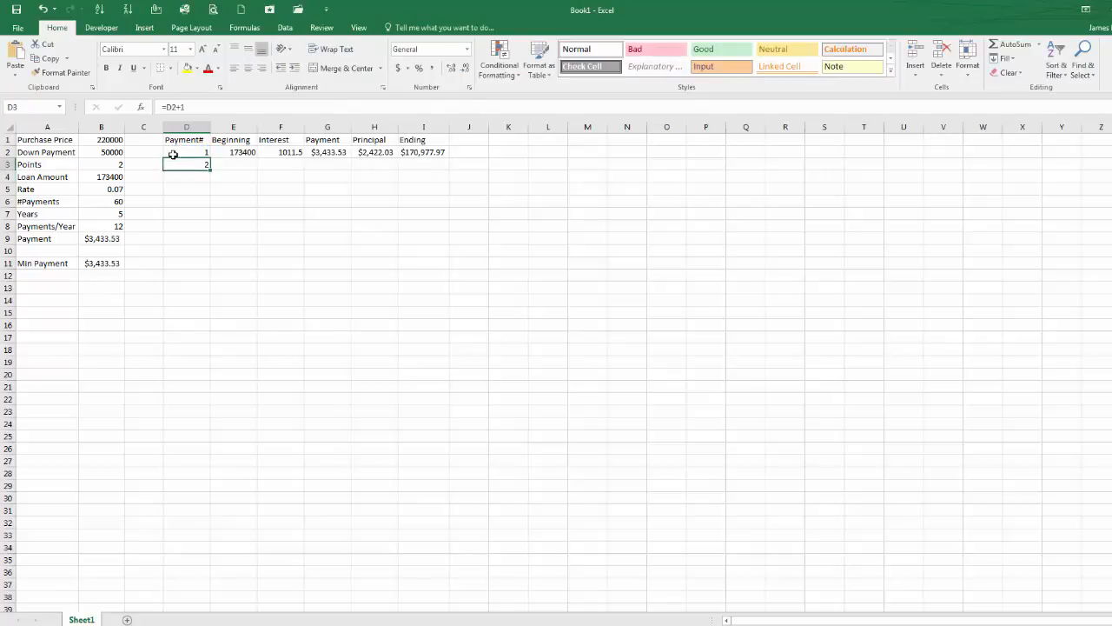
Step: Enter =I2 in E3 as the second beginning balance and autofit column E
{"action": "key", "text": "Right"}
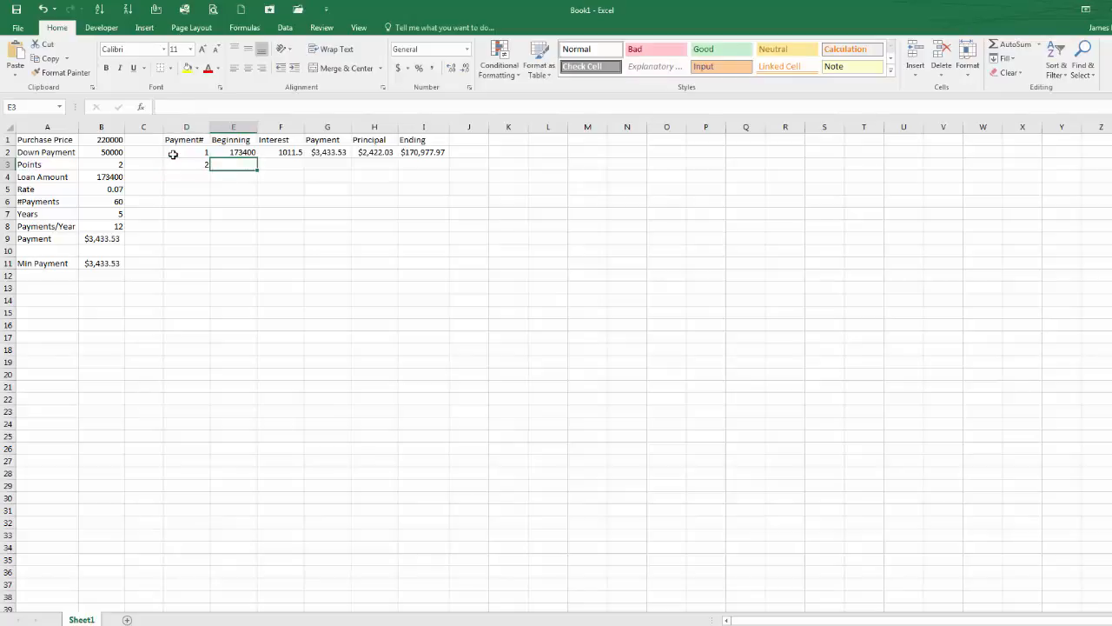
{"action": "type", "text": "="}
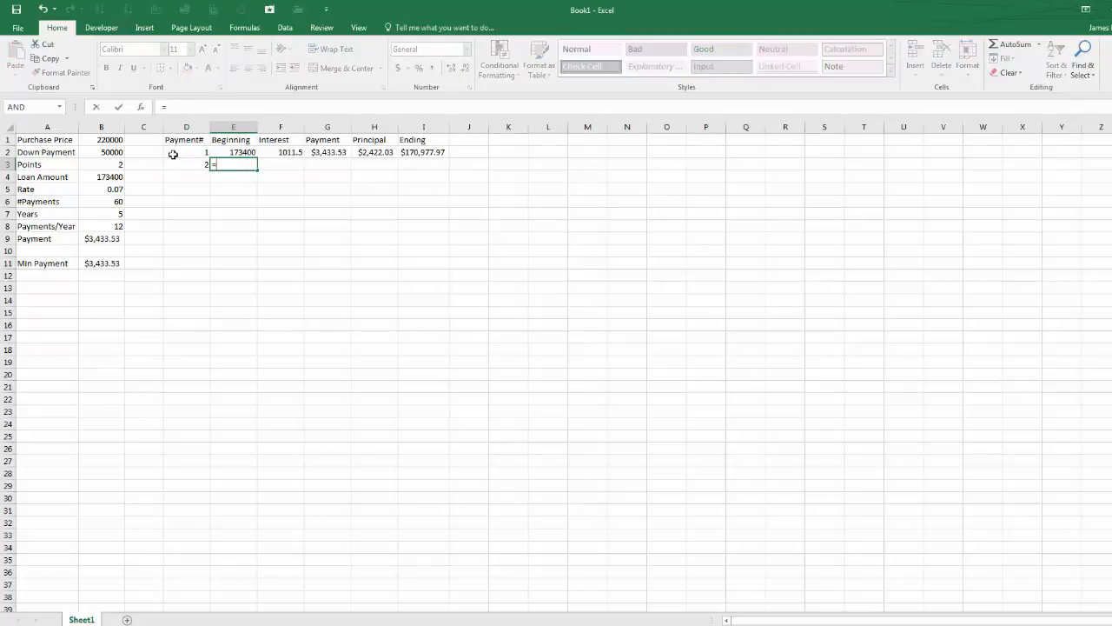
{"action": "left_click", "coordinate": [422, 149]}
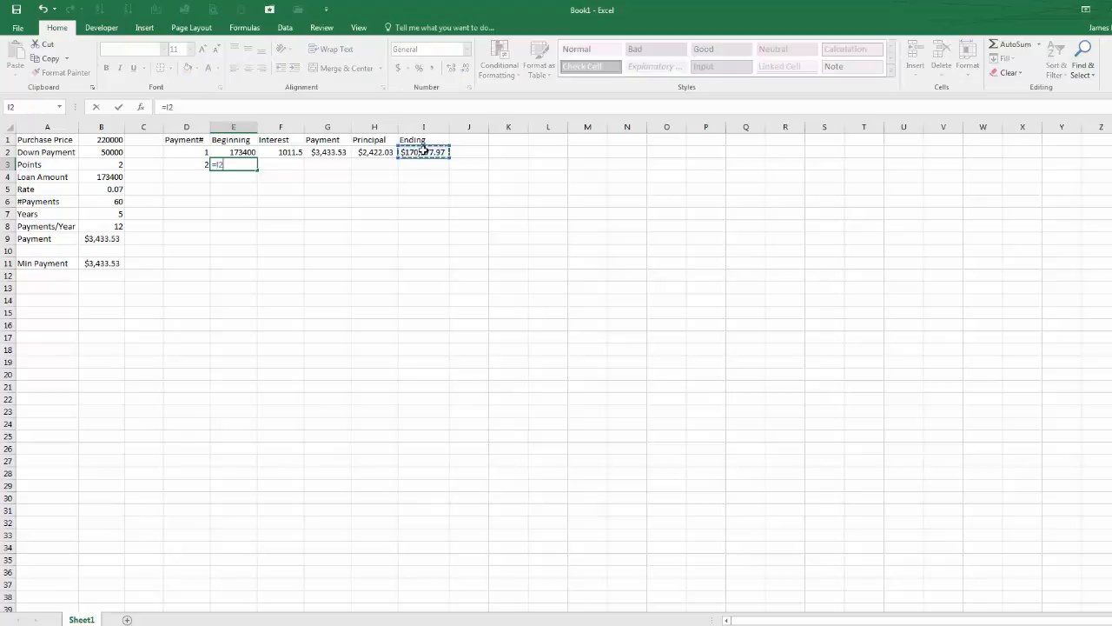
{"action": "key", "text": "Return"}
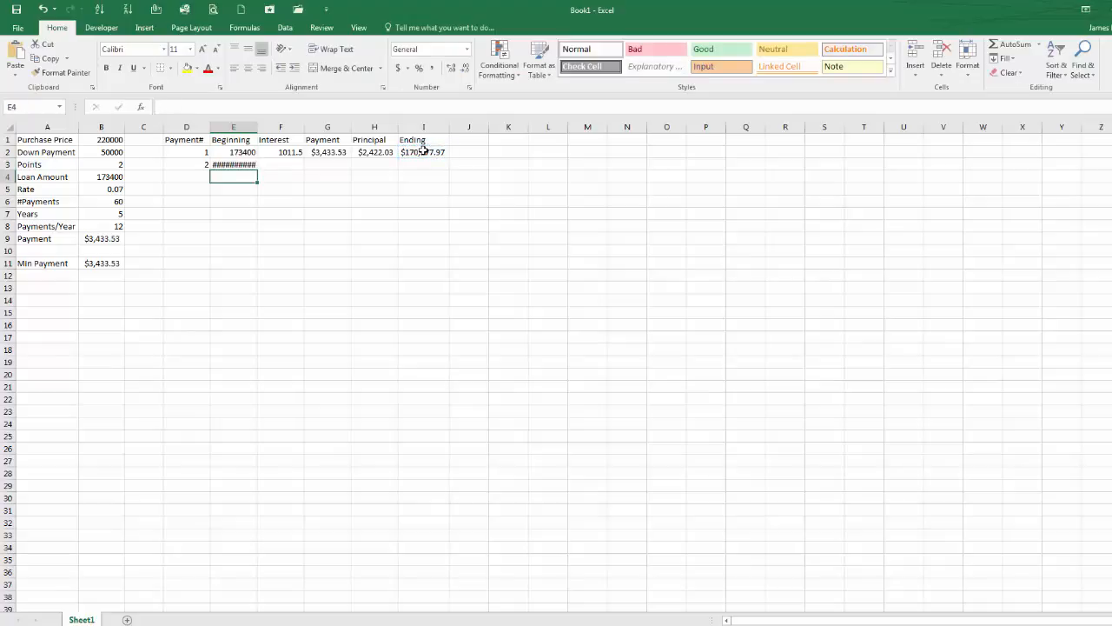
{"action": "double_click", "coordinate": [257, 126]}
{"action": "left_click", "coordinate": [282, 165]}
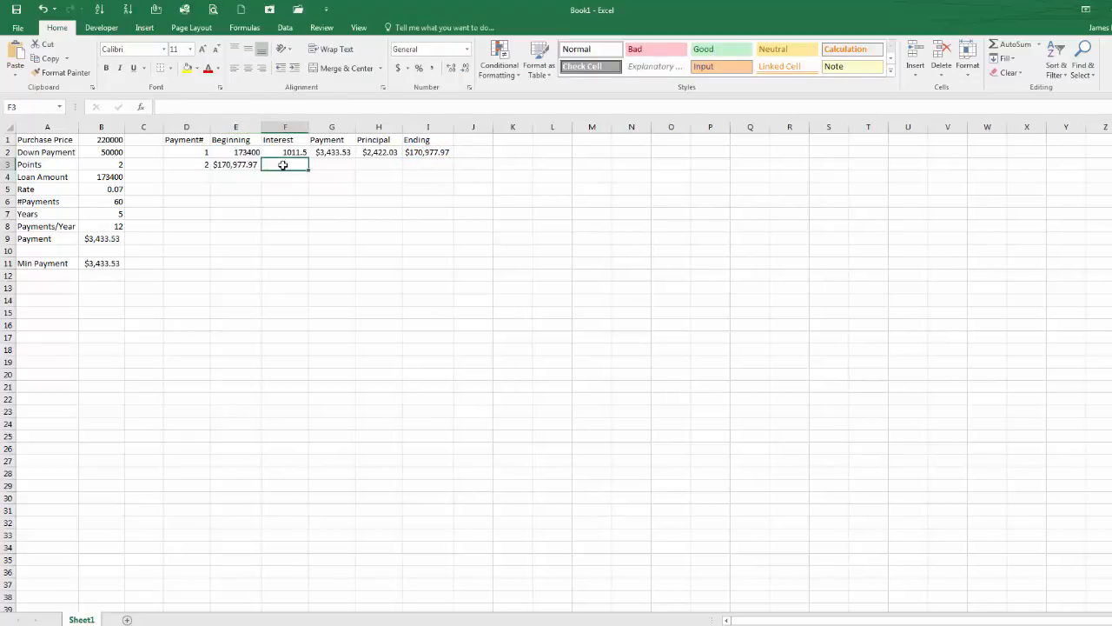
{"action": "left_click", "coordinate": [295, 151]}
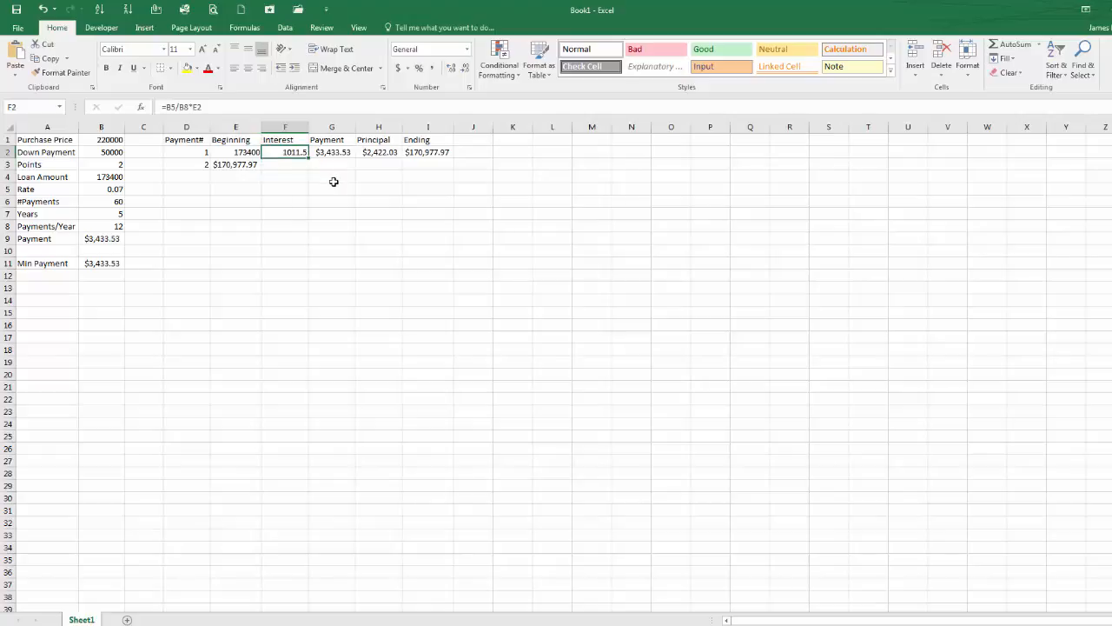
{"action": "key", "text": "F2"}
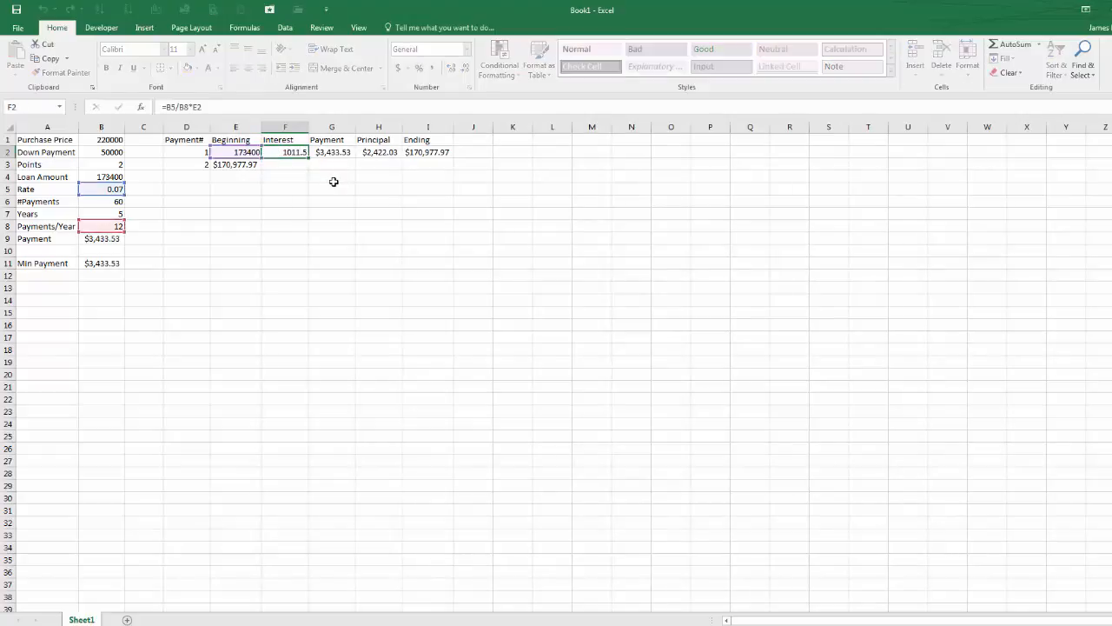
{"action": "key", "text": "ctrl+Return"}
{"action": "left_click_drag", "start_coordinate": [309, 157], "coordinate": [310, 170]}
{"action": "left_click", "coordinate": [285, 165]}
{"action": "key", "text": "F2"}
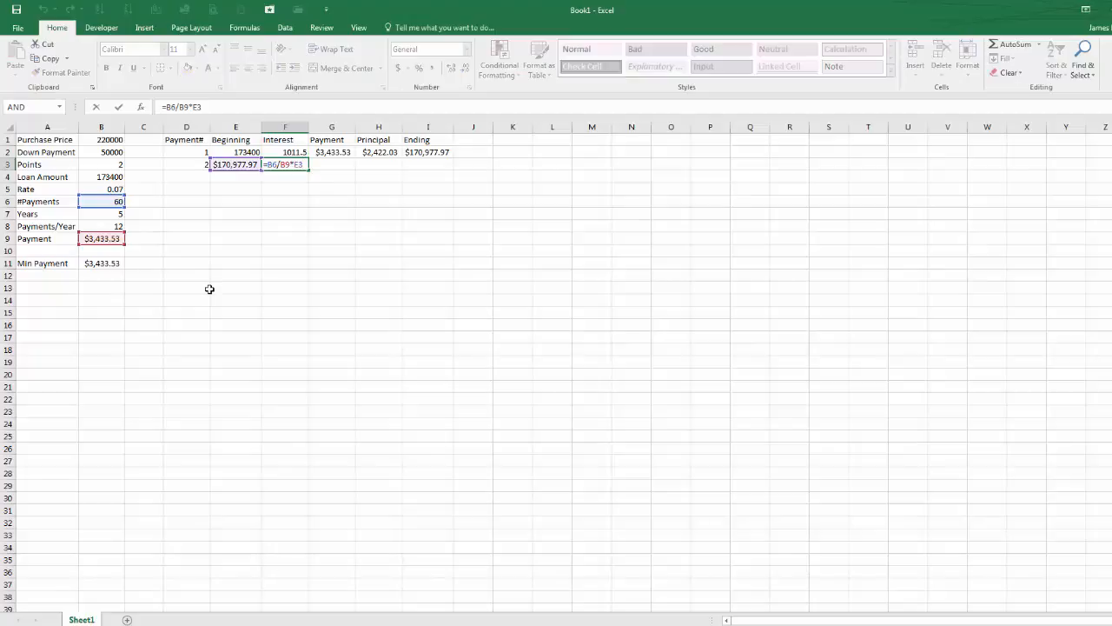
{"action": "key", "text": "Escape"}
{"action": "key", "text": "Delete"}
Step: Make the rate and periods references absolute in the interest formula in F2, giving =B$5/B$8*E2
{"action": "key", "text": "Up"}
{"action": "key", "text": "F2"}
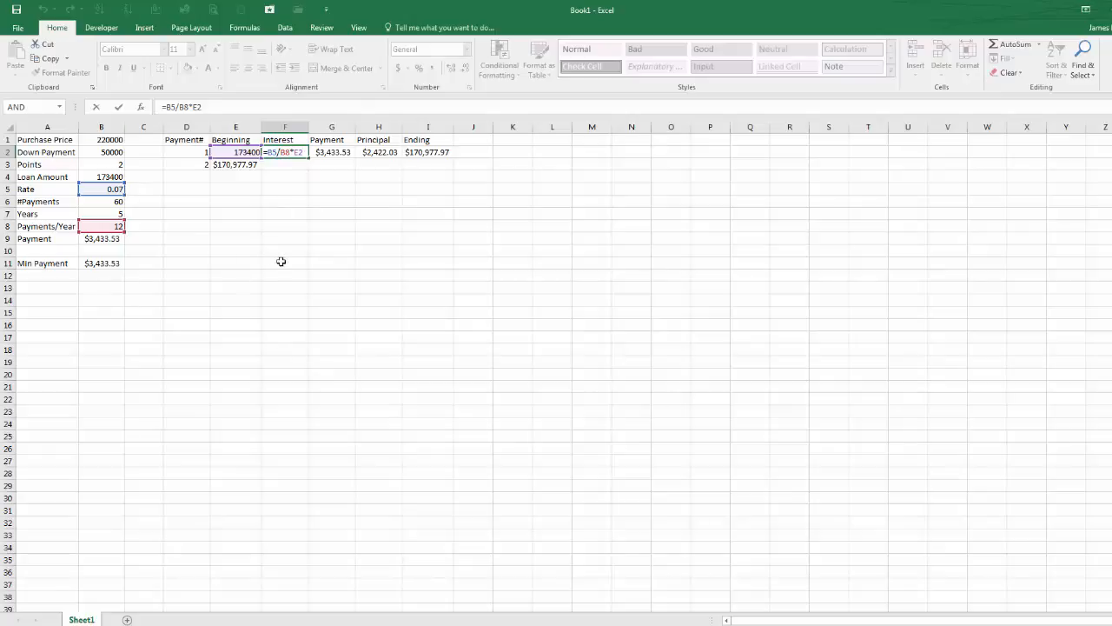
{"action": "left_click", "coordinate": [273, 153]}
{"action": "type", "text": "$5/B$"}
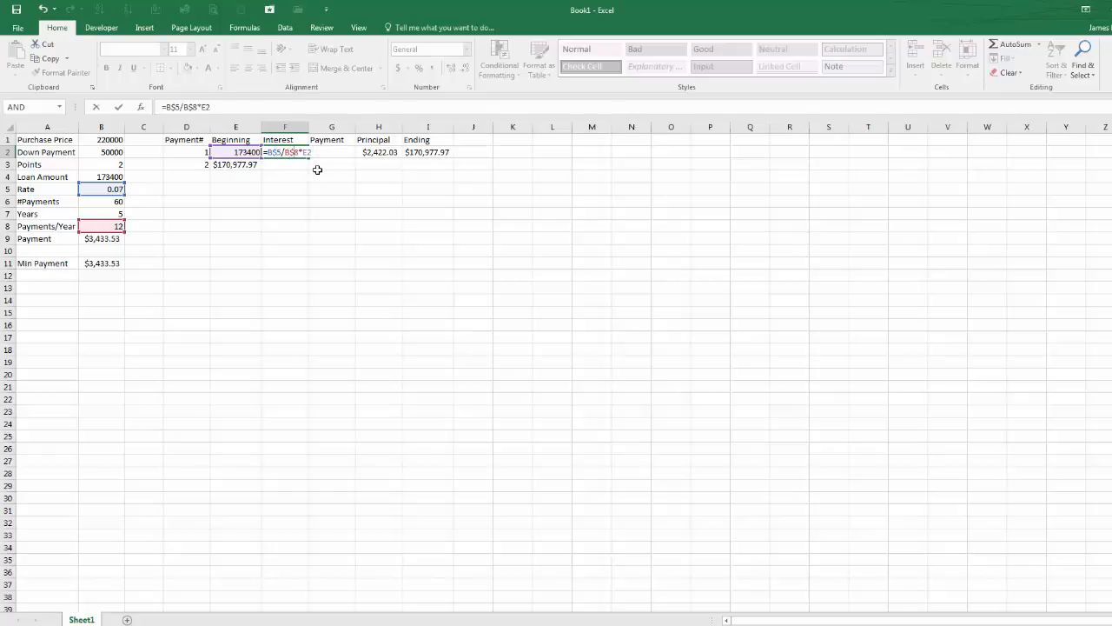
{"action": "key", "text": "Return"}
Step: Copy the interest formula from F2 down into F3 and check its references
{"action": "left_click", "coordinate": [289, 152]}
{"action": "left_click_drag", "start_coordinate": [309, 158], "coordinate": [311, 170]}
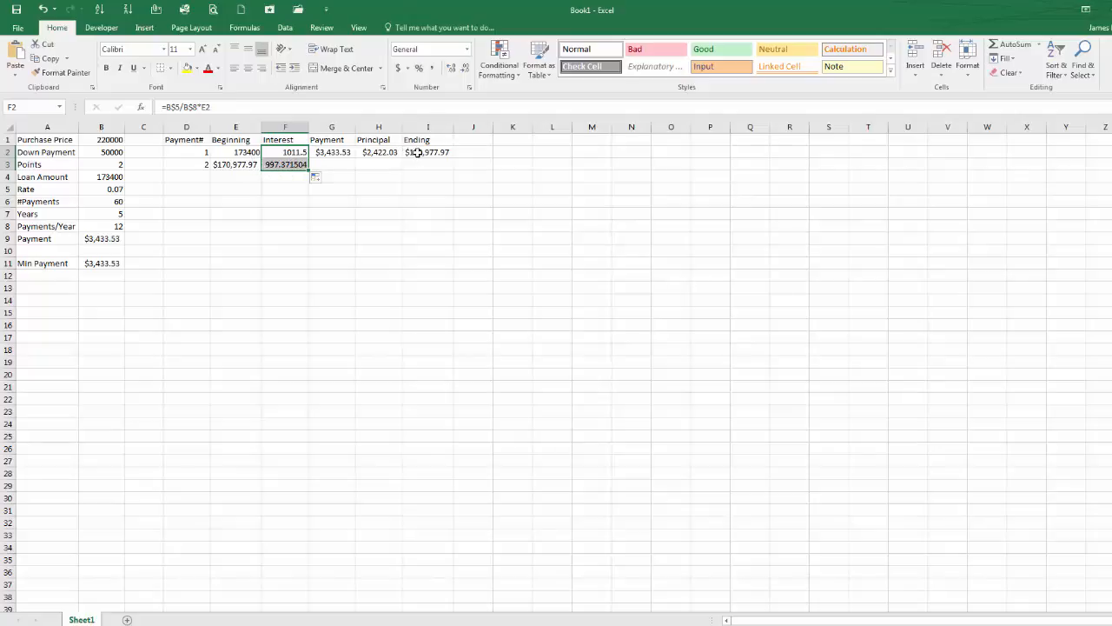
{"action": "double_click", "coordinate": [298, 165]}
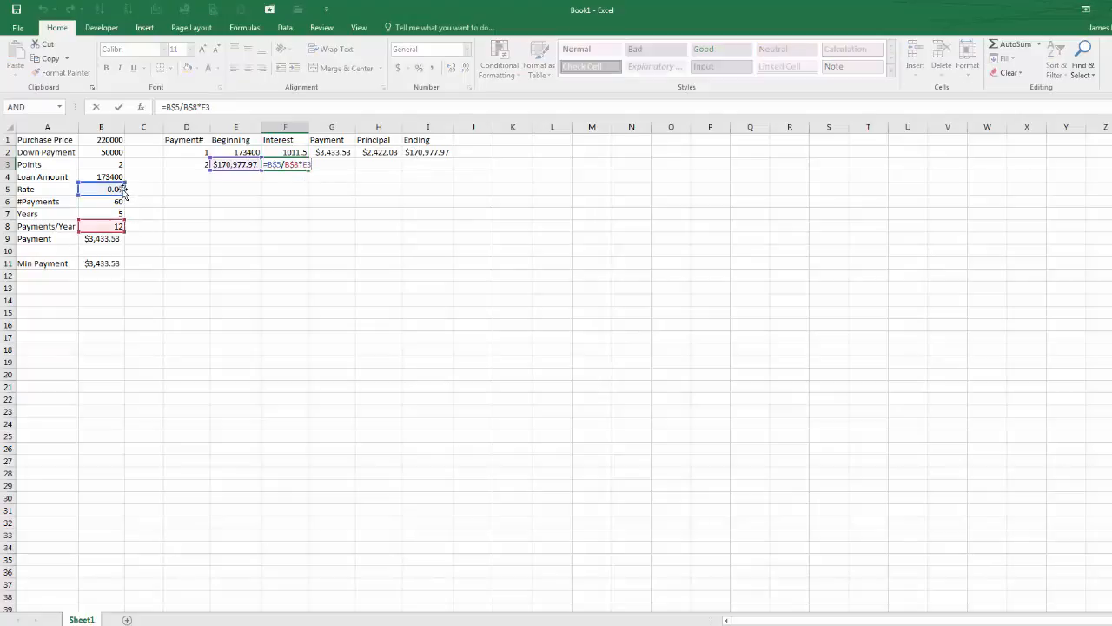
{"action": "key", "text": "ctrl+Return"}
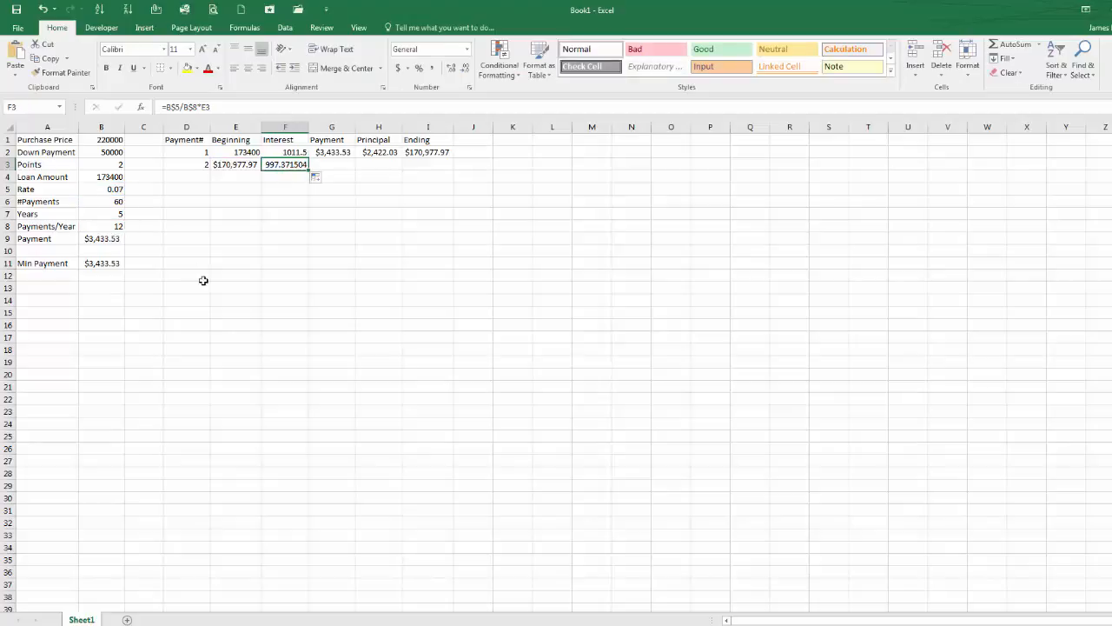
Step: Re-enter the payment formula in G2 with an absolute row reference as =B$9
{"action": "left_click", "coordinate": [335, 151]}
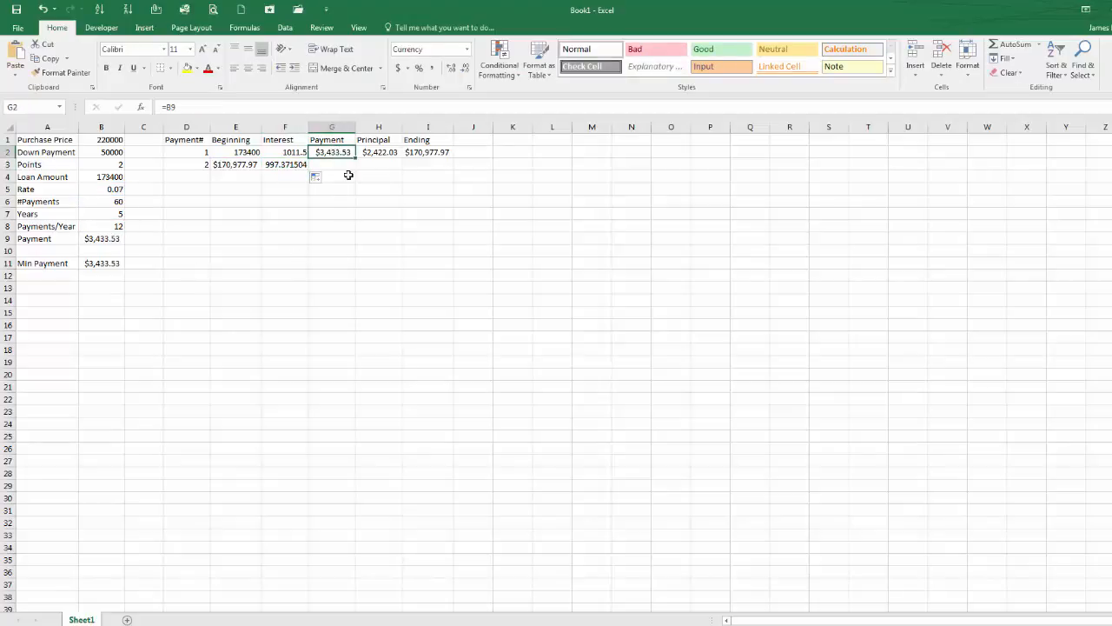
{"action": "type", "text": "=B9"}
{"action": "left_click", "coordinate": [172, 107]}
{"action": "type", "text": "$"}
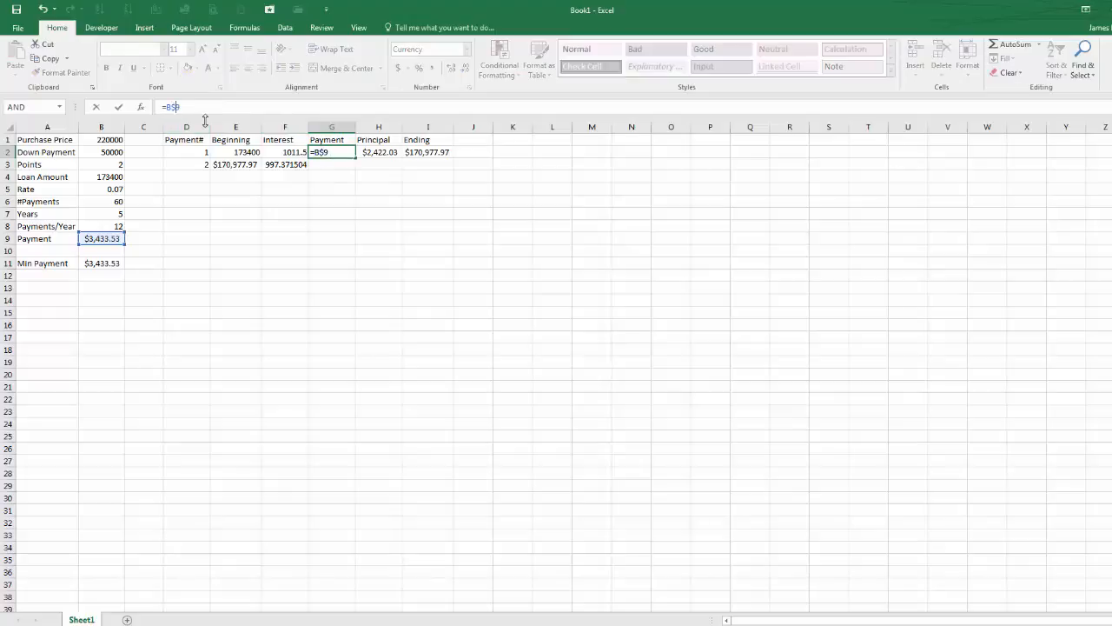
{"action": "key", "text": "Return"}
Step: Copy the payment, principal and ending balance formulas from row 2 down into row 3 and check them
{"action": "left_click", "coordinate": [380, 153]}
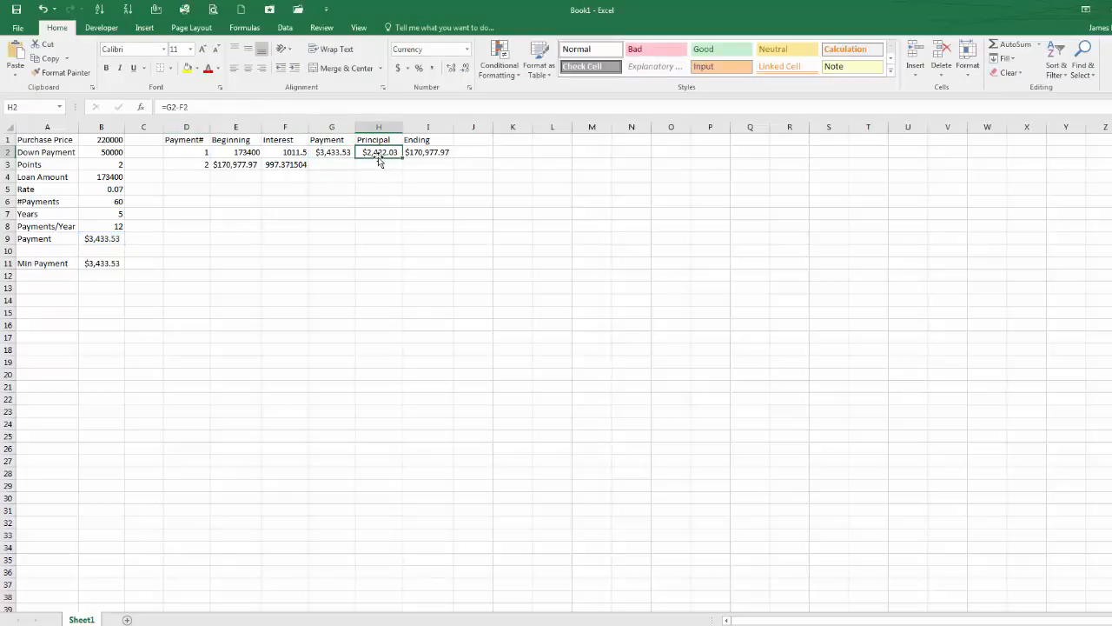
{"action": "double_click", "coordinate": [380, 153]}
{"action": "key", "text": "Escape"}
{"action": "left_click", "coordinate": [351, 154]}
{"action": "left_click_drag", "start_coordinate": [355, 157], "coordinate": [453, 174]}
{"action": "left_click", "coordinate": [388, 152]}
{"action": "double_click", "coordinate": [435, 165]}
{"action": "key", "text": "Escape"}
{"action": "double_click", "coordinate": [400, 166]}
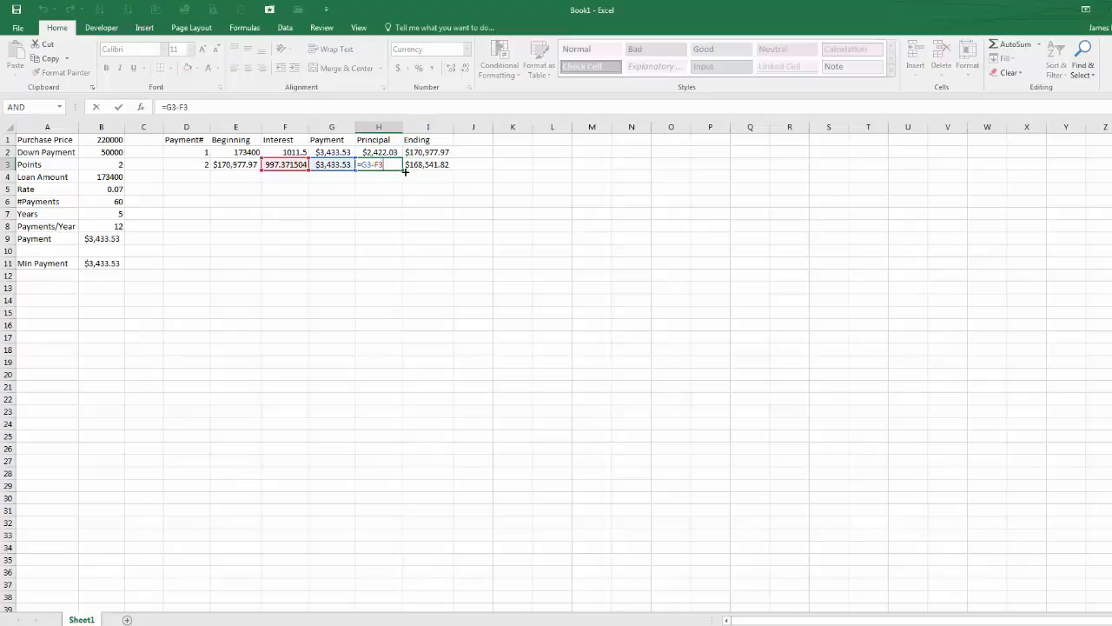
{"action": "key", "text": "Escape"}
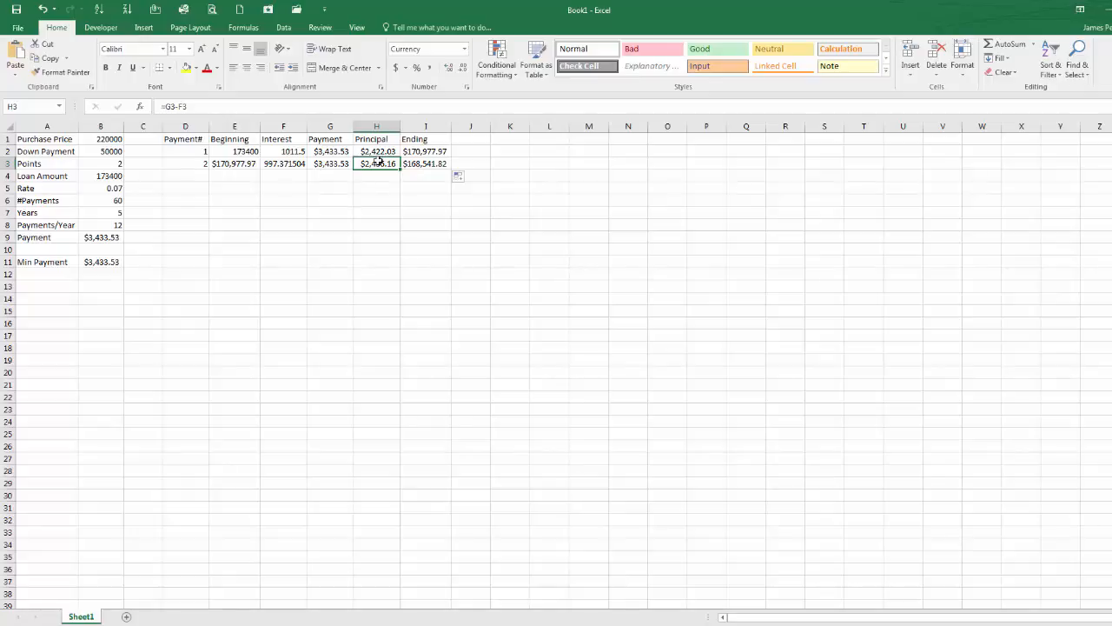
Step: Apply Accounting number format to the purchase price, down payment, loan amount, and beginning and interest cells E2, F2, F3
{"action": "left_click", "coordinate": [91, 140]}
{"action": "left_click", "coordinate": [94, 152]}
{"action": "left_click", "coordinate": [93, 175]}
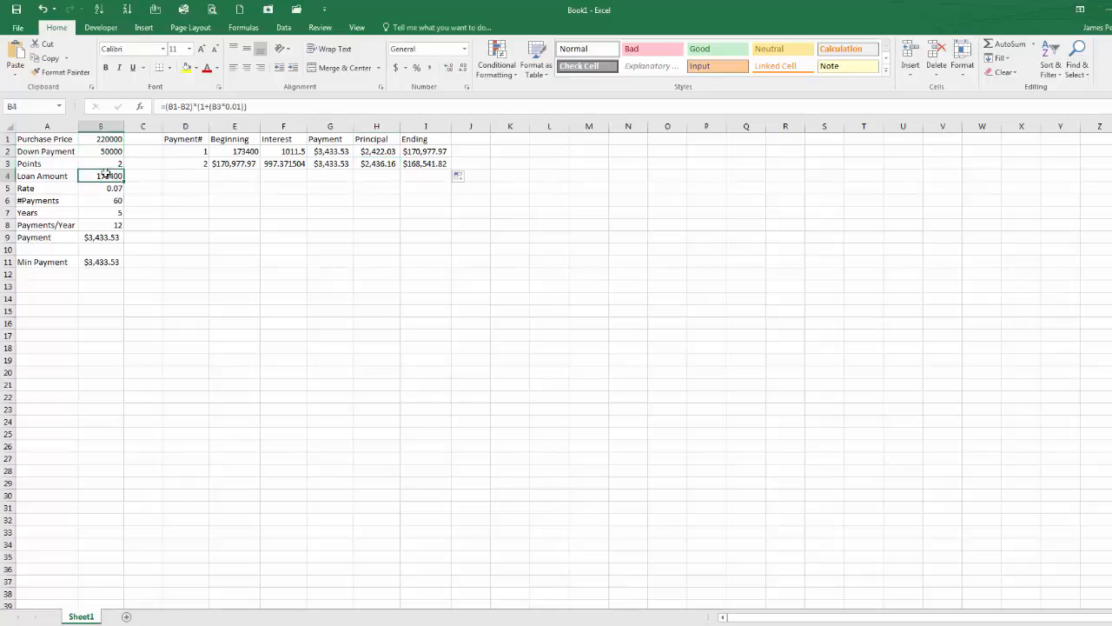
{"action": "left_click", "coordinate": [105, 141]}
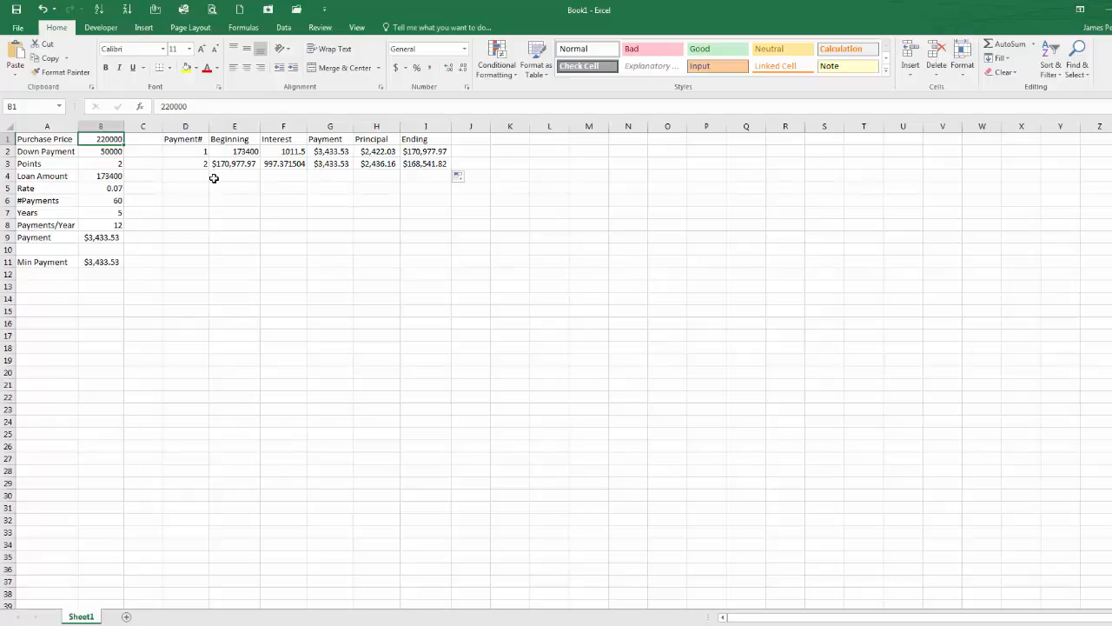
{"action": "left_click", "coordinate": [113, 152], "text": "ctrl"}
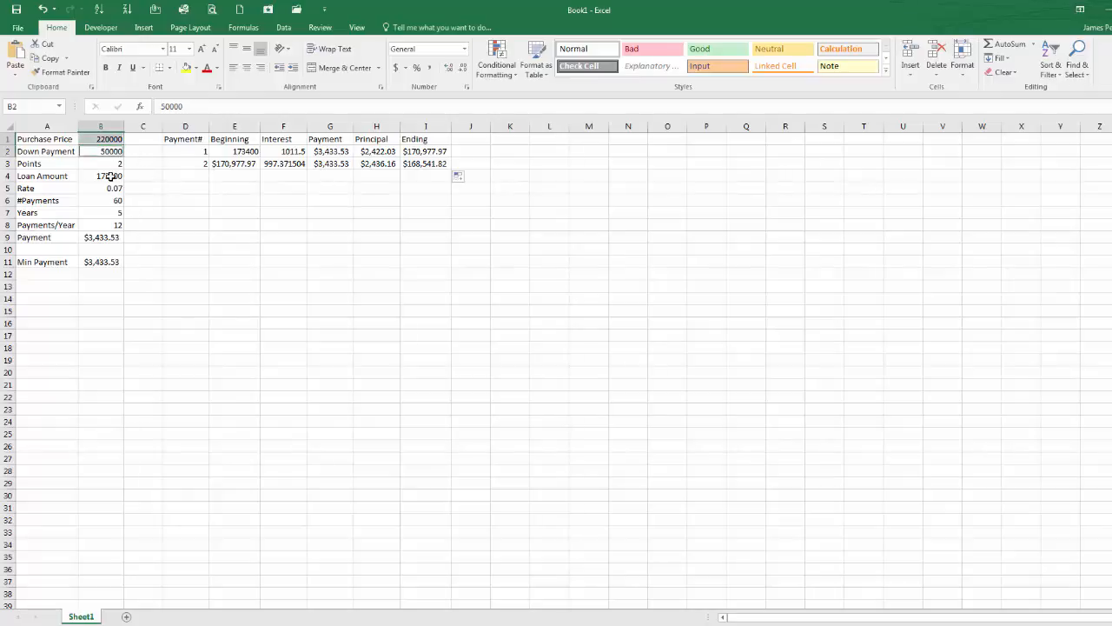
{"action": "left_click", "coordinate": [111, 177], "text": "ctrl"}
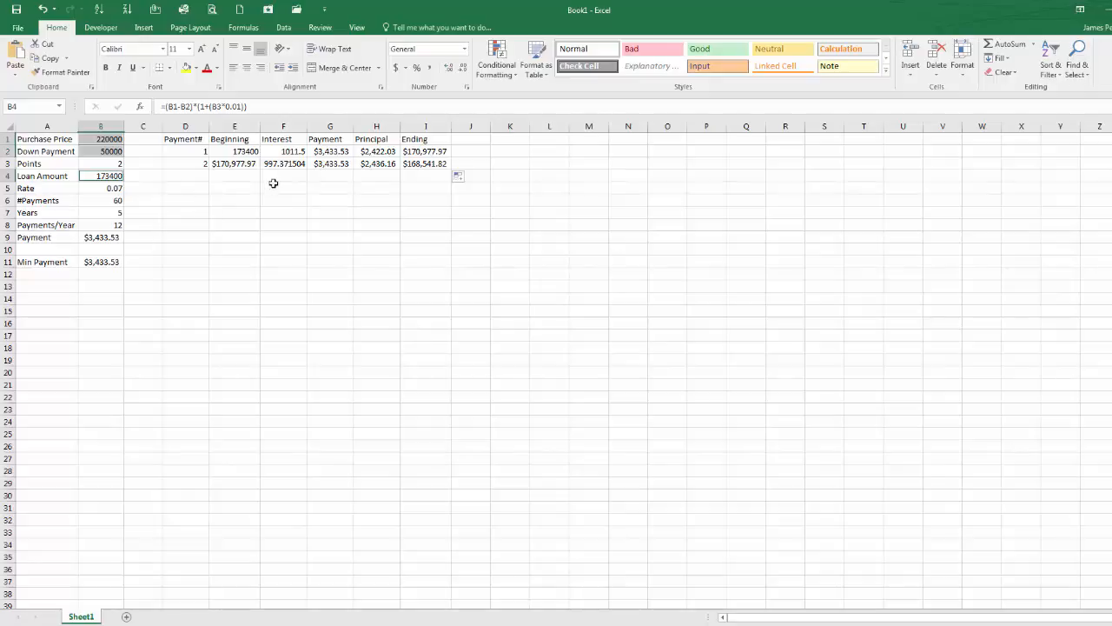
{"action": "left_click", "coordinate": [250, 153], "text": "ctrl"}
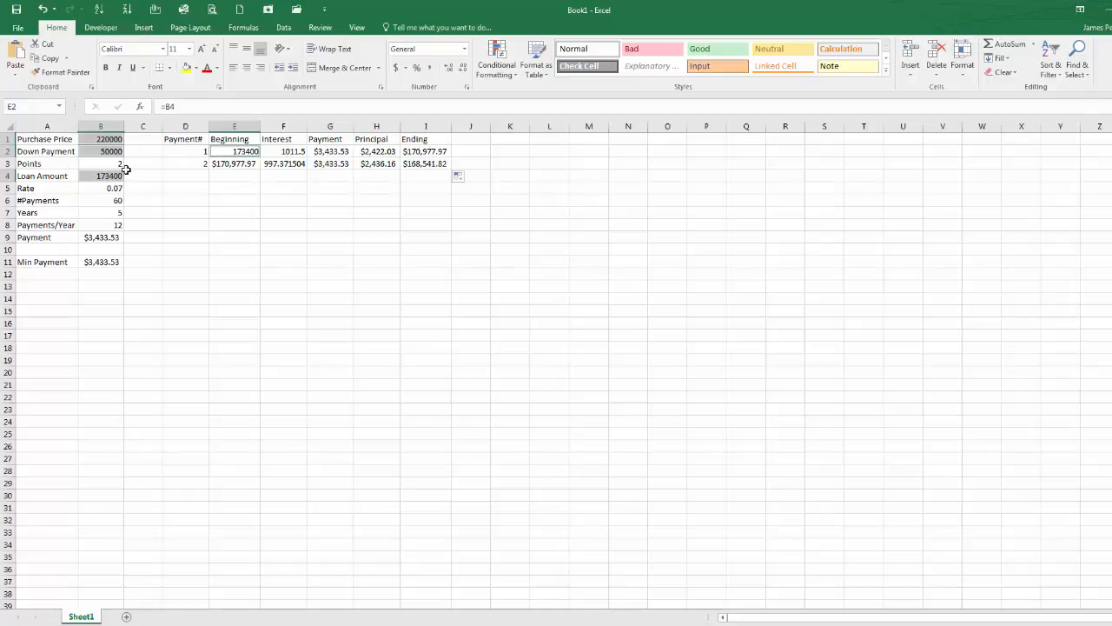
{"action": "left_click", "coordinate": [280, 149], "text": "ctrl"}
{"action": "left_click", "coordinate": [278, 167], "text": "ctrl"}
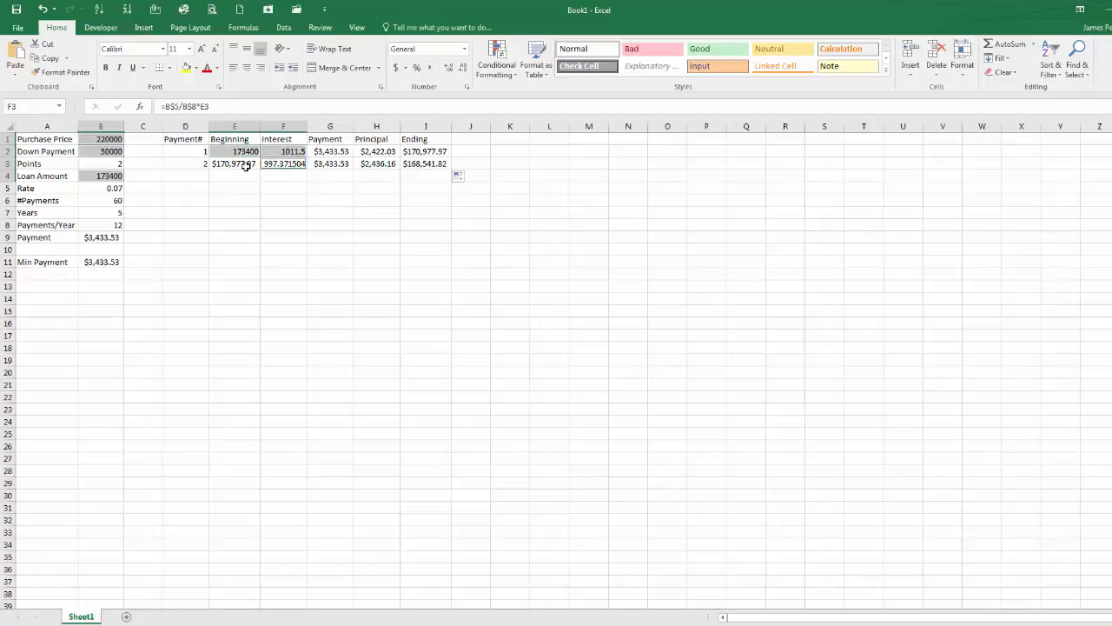
{"action": "left_click", "coordinate": [397, 71]}
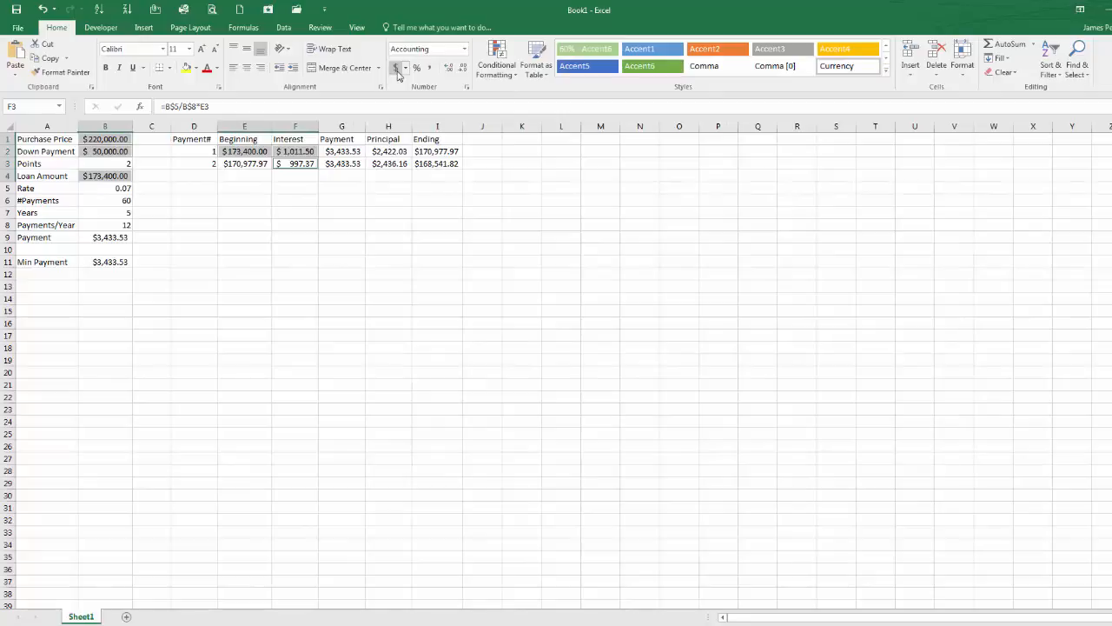
Step: Format the rate in B5 as a percentage with two decimal places
{"action": "left_click", "coordinate": [108, 185]}
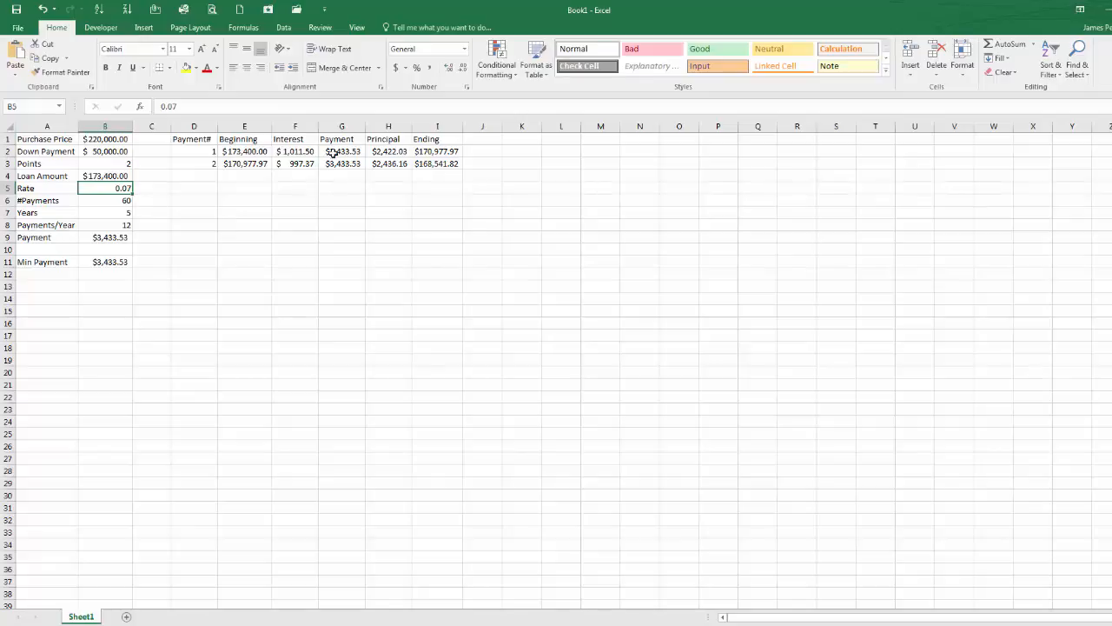
{"action": "left_click", "coordinate": [417, 70]}
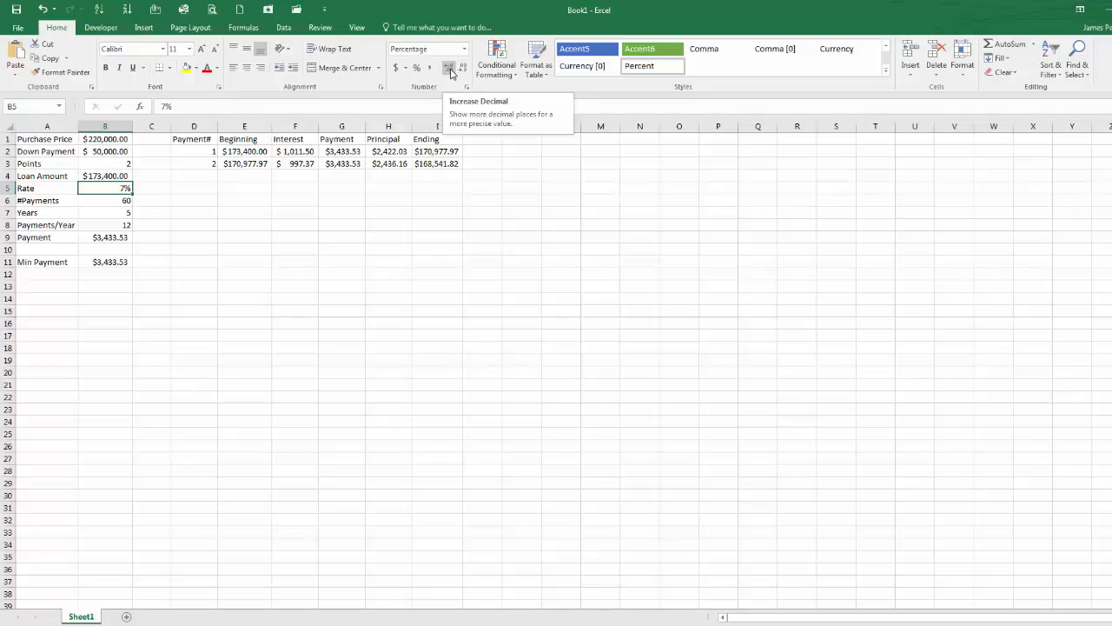
{"action": "left_click", "coordinate": [449, 69]}
{"action": "left_click", "coordinate": [450, 69]}
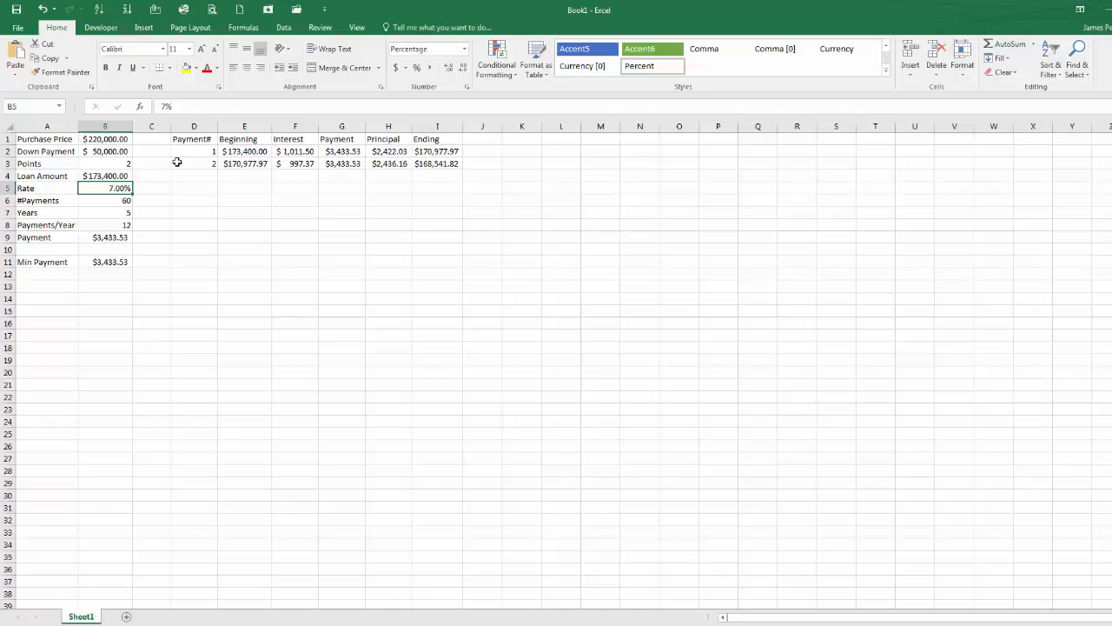
Step: Try a rate of 7.25%, then set the rate back to 7.0%
{"action": "type", "text": "7.25"}
{"action": "key", "text": "Return"}
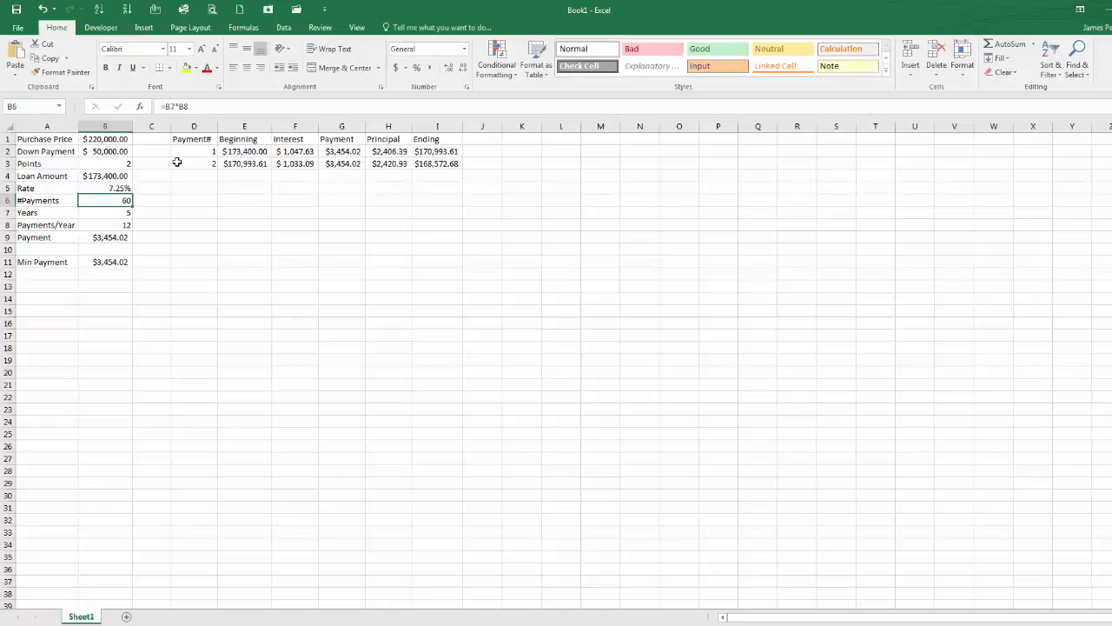
{"action": "key", "text": "Up"}
{"action": "type", "text": "7"}
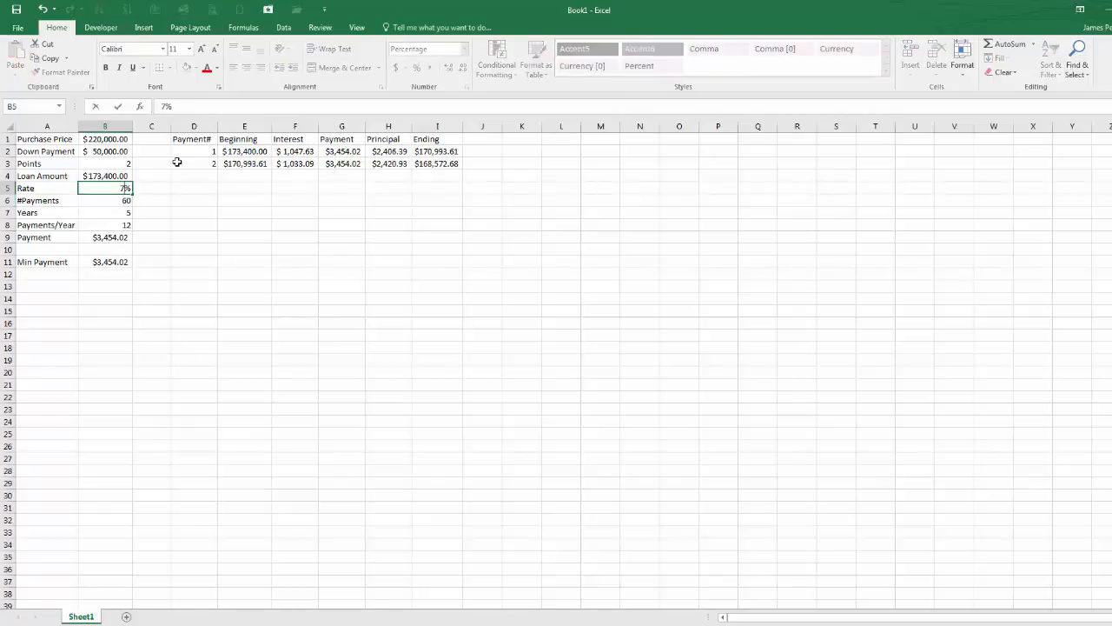
{"action": "type", "text": ".0"}
{"action": "key", "text": "Return"}
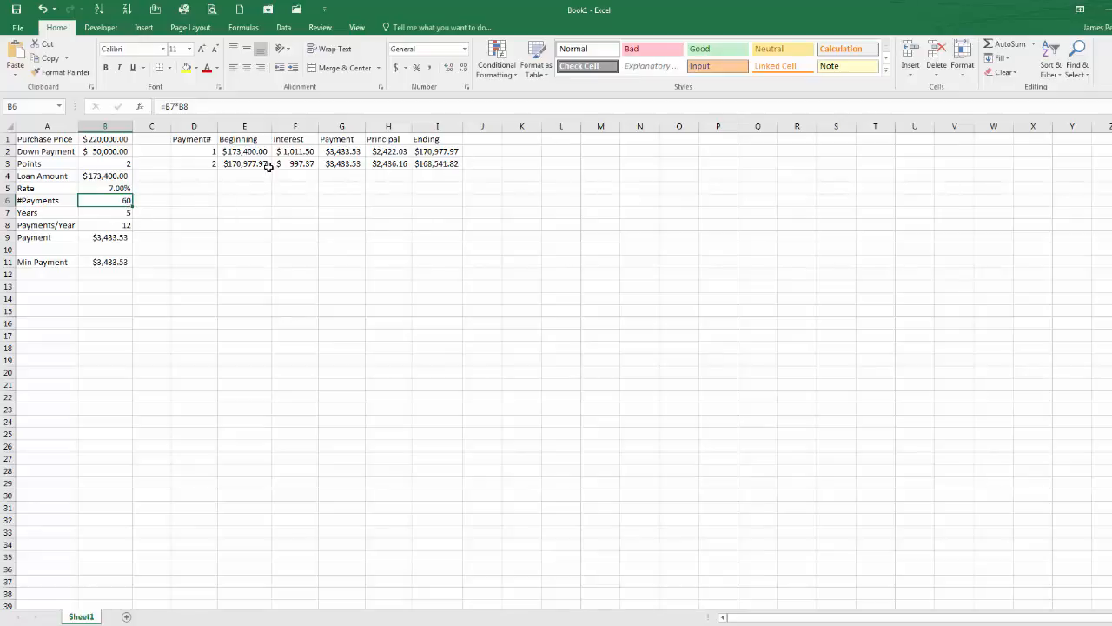
Step: Fill the schedule row D3:I3 down through row 61 to cover all 60 payments, then review the final balance
{"action": "left_click_drag", "start_coordinate": [199, 166], "coordinate": [439, 165]}
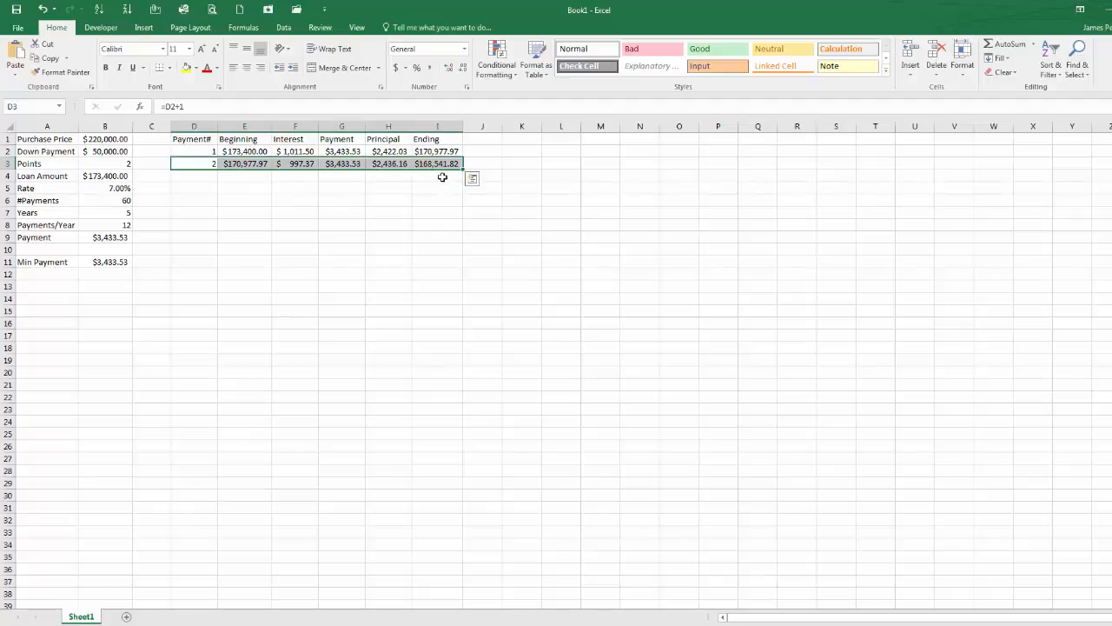
{"action": "left_click_drag", "start_coordinate": [464, 169], "coordinate": [415, 558]}
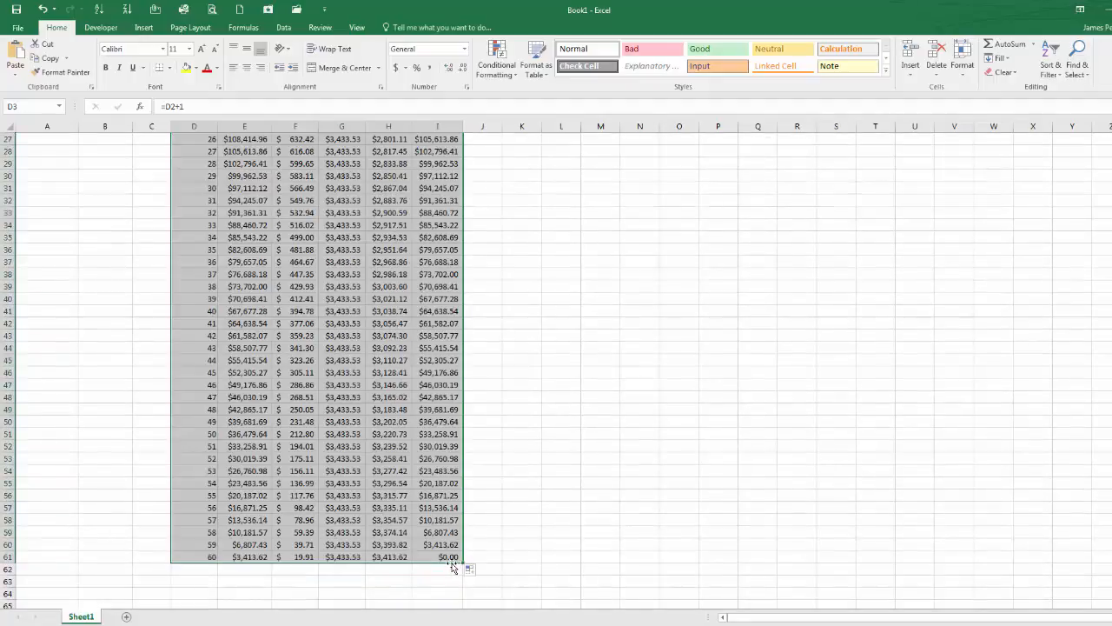
{"action": "scroll", "coordinate": [452, 566], "scroll_direction": "up", "scroll_amount": 9}
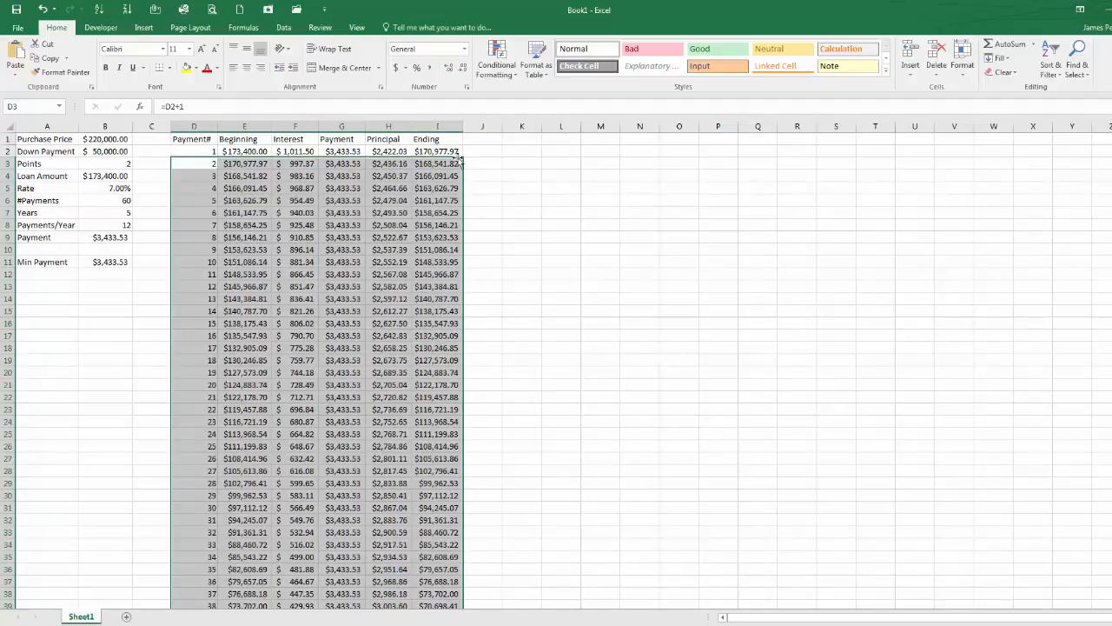
{"action": "scroll", "coordinate": [376, 433], "scroll_direction": "down", "scroll_amount": 6}
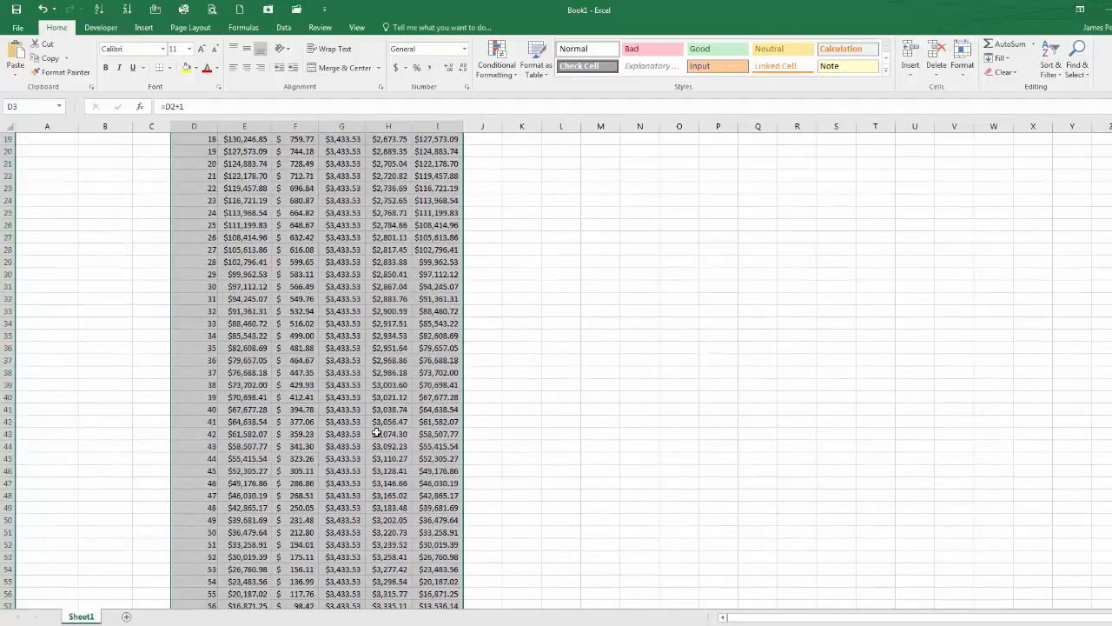
{"action": "scroll", "coordinate": [376, 432], "scroll_direction": "down", "scroll_amount": 3}
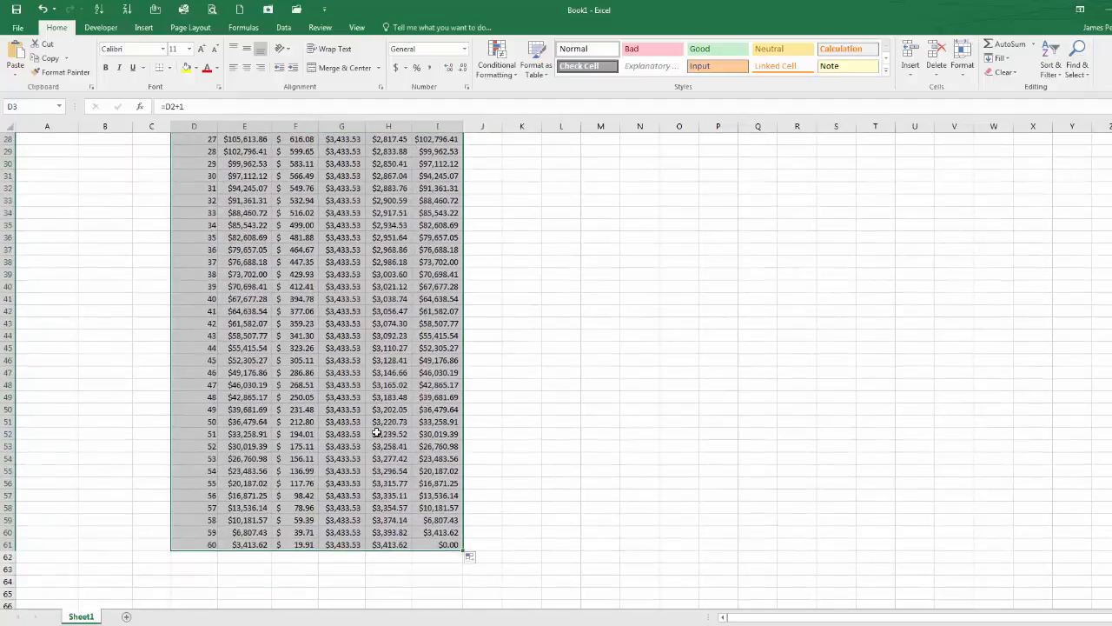
{"action": "left_click", "coordinate": [444, 545]}
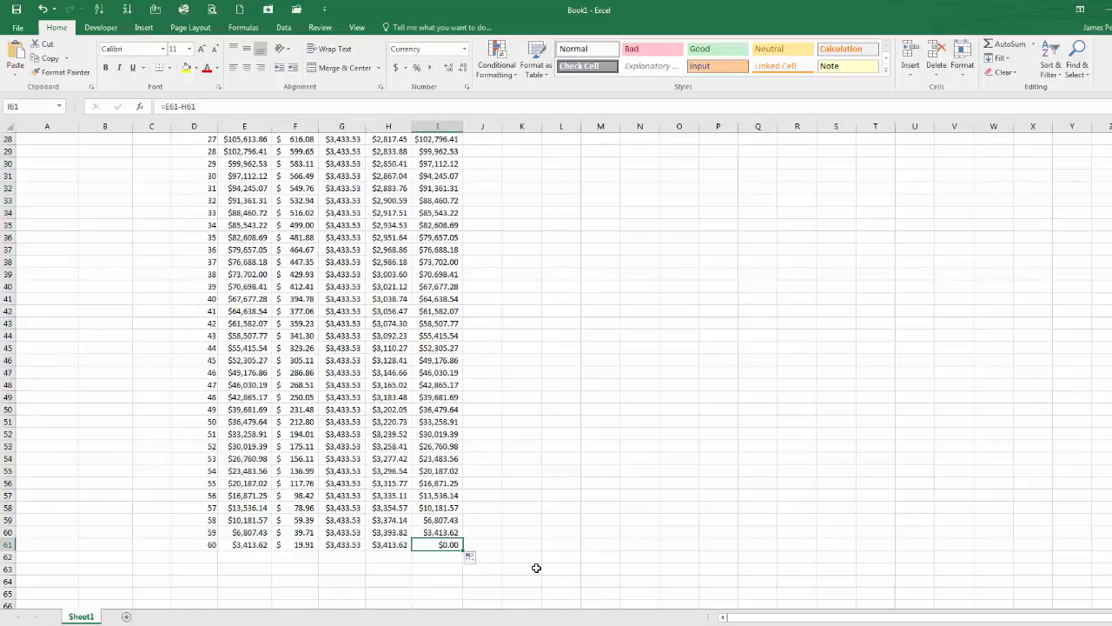
{"action": "scroll", "coordinate": [471, 584], "scroll_direction": "up", "scroll_amount": 9}
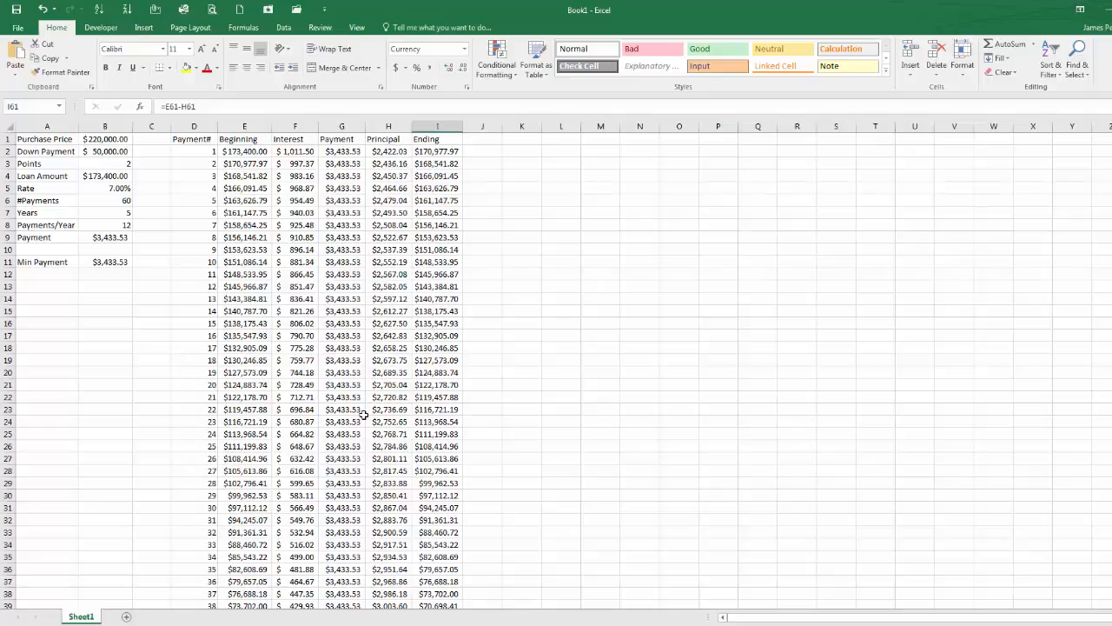
{"action": "scroll", "coordinate": [363, 414], "scroll_direction": "down", "scroll_amount": 11}
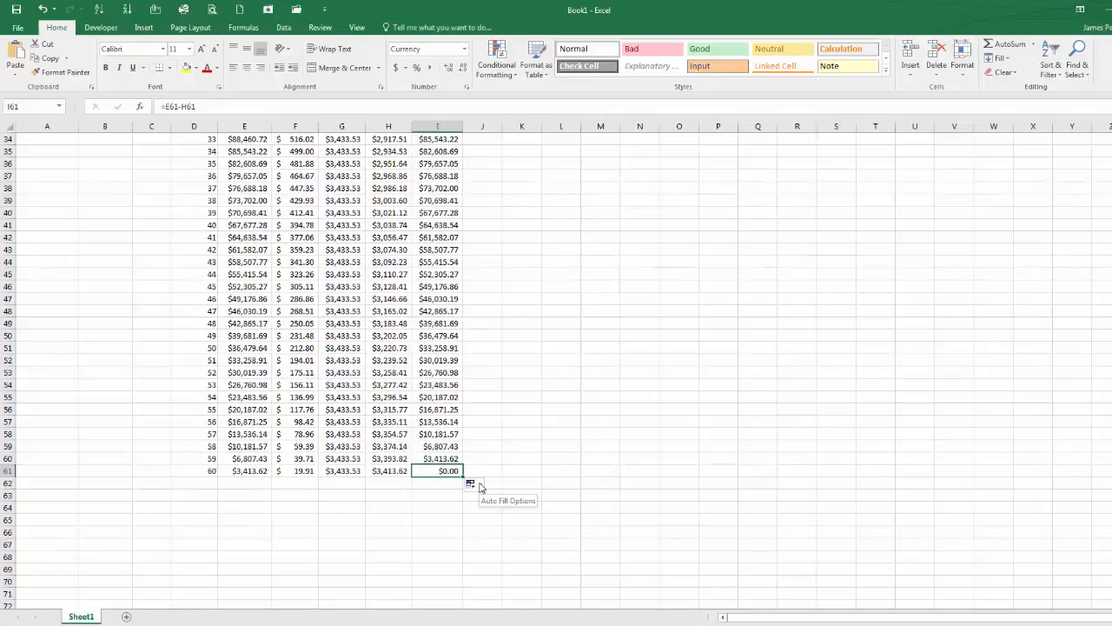
Step: Add the headers Cumulative Principal in K1 and Cumulative Interest in L1, and autofit both columns
{"action": "scroll", "coordinate": [434, 487], "scroll_direction": "up", "scroll_amount": 11}
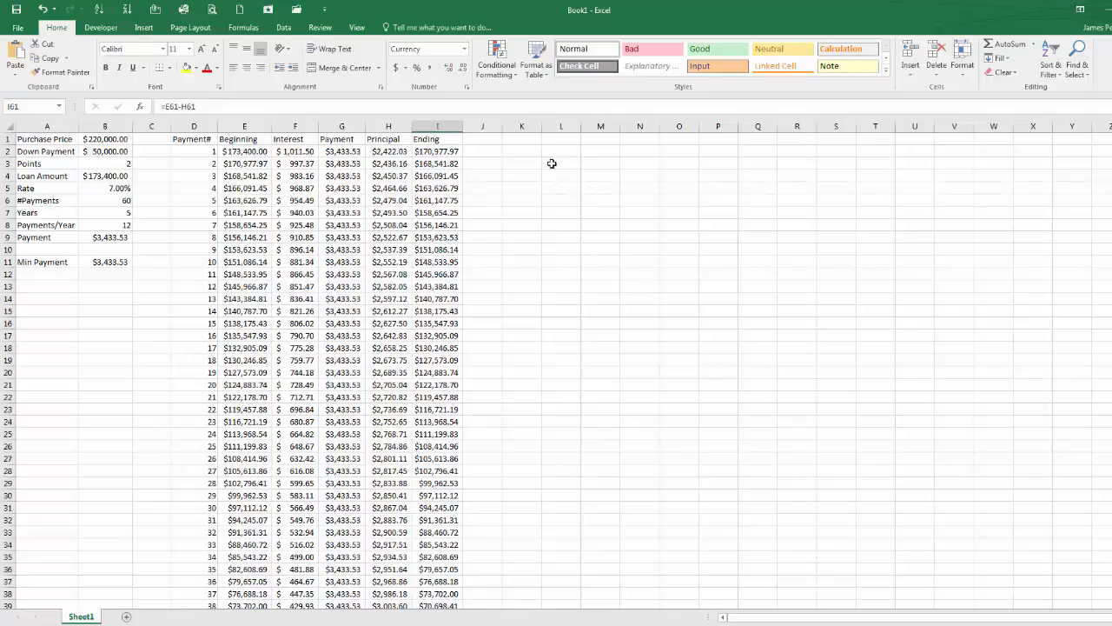
{"action": "left_click", "coordinate": [526, 140]}
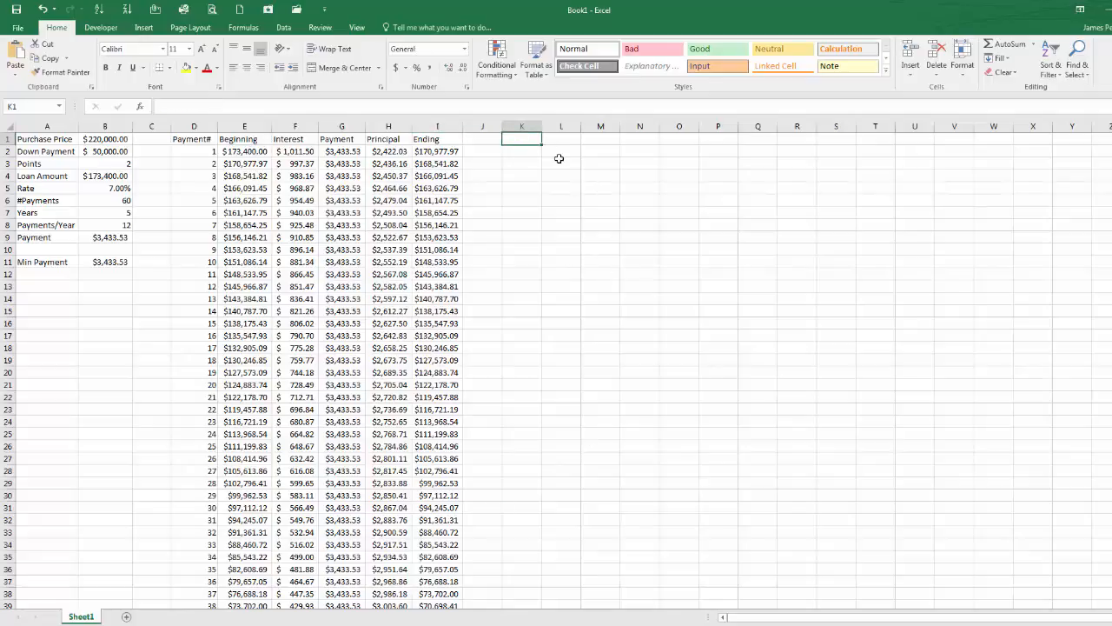
{"action": "type", "text": "Cumu"}
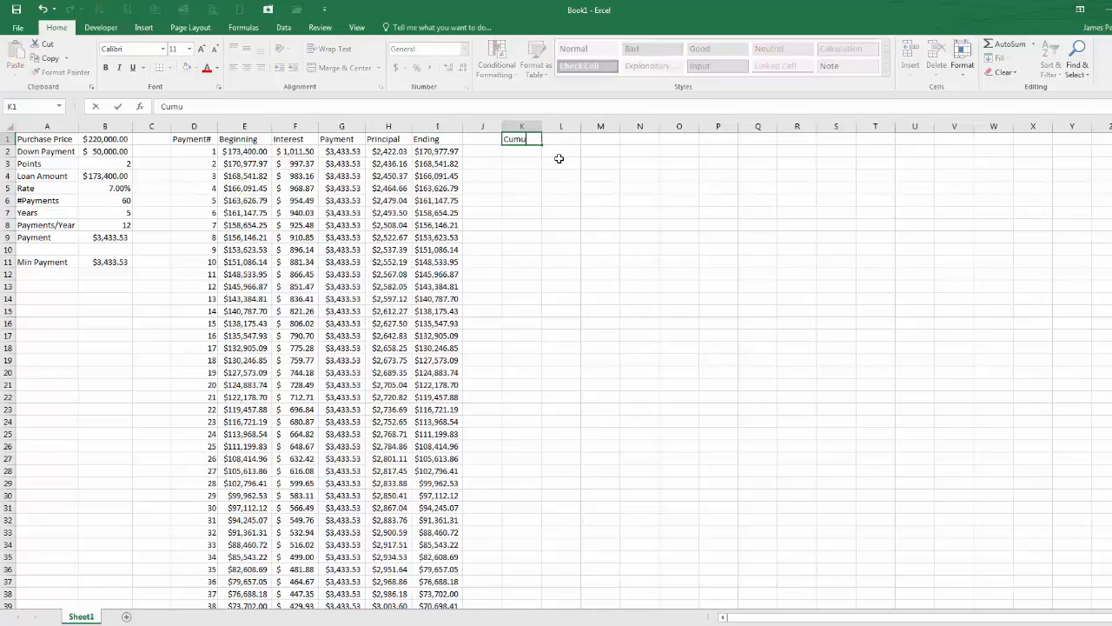
{"action": "type", "text": "lative Principal"}
{"action": "key", "text": "Tab"}
{"action": "type", "text": "Cumulative"}
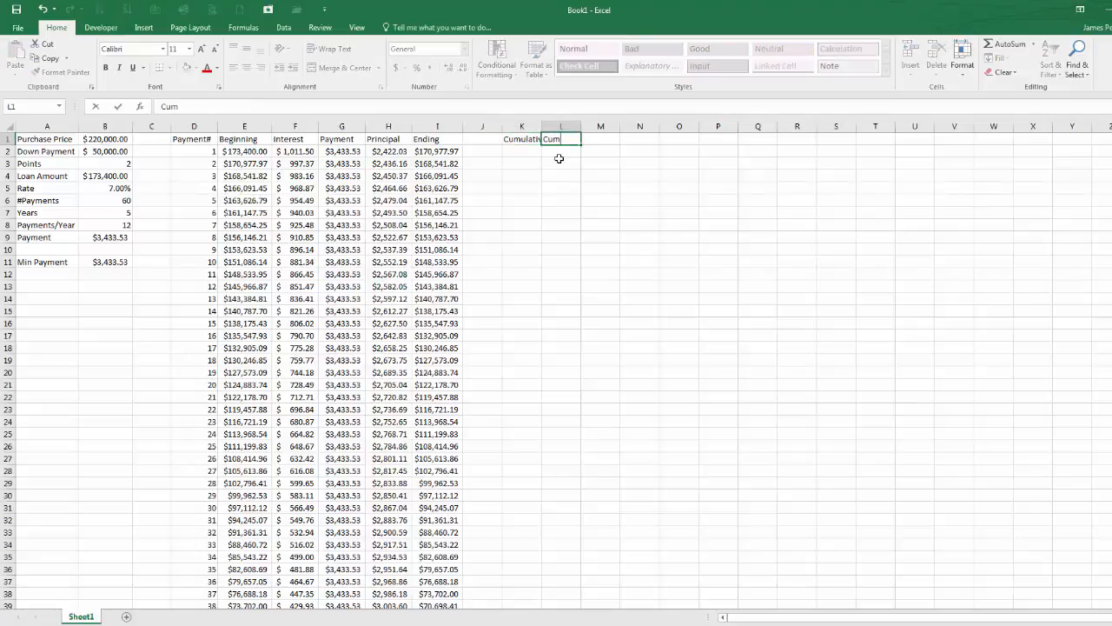
{"action": "type", "text": " Interest"}
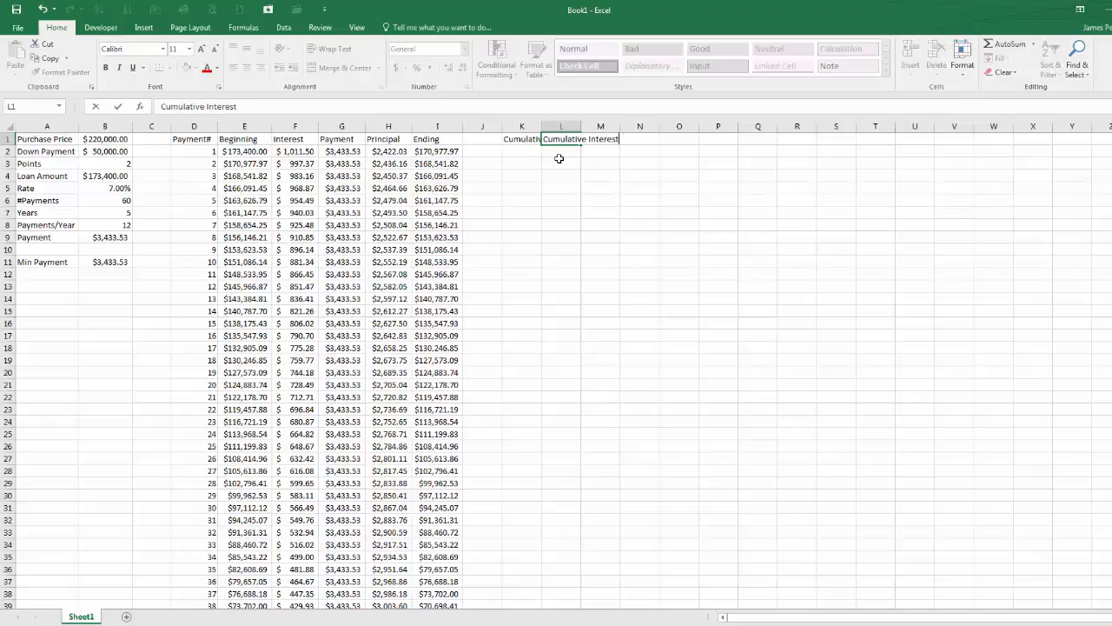
{"action": "key", "text": "Return"}
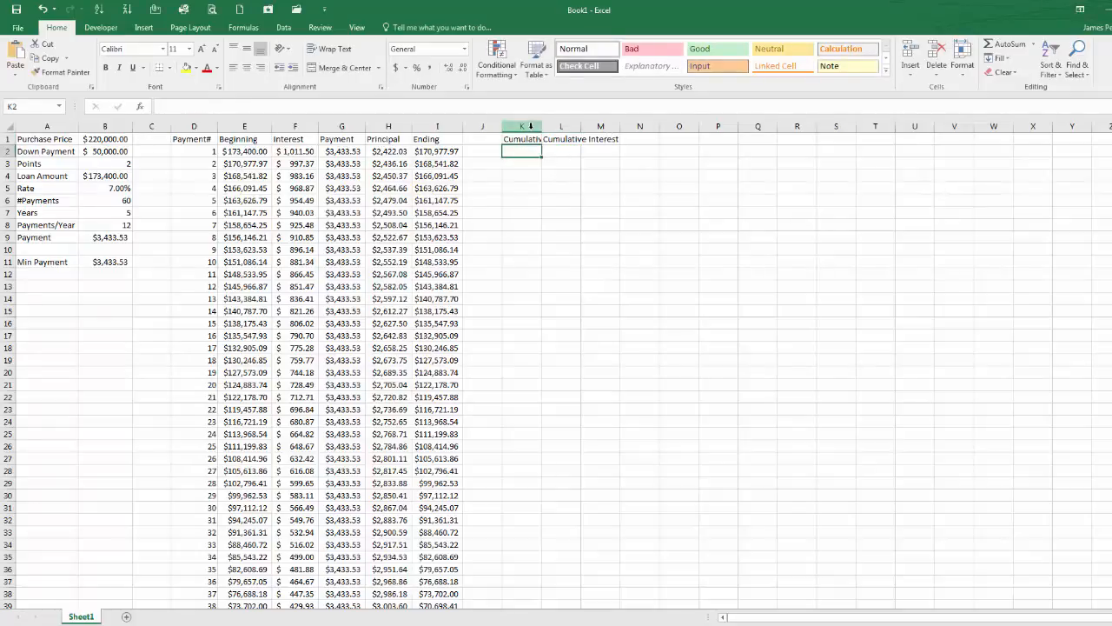
{"action": "left_click_drag", "start_coordinate": [521, 126], "coordinate": [553, 131]}
{"action": "double_click", "coordinate": [580, 126]}
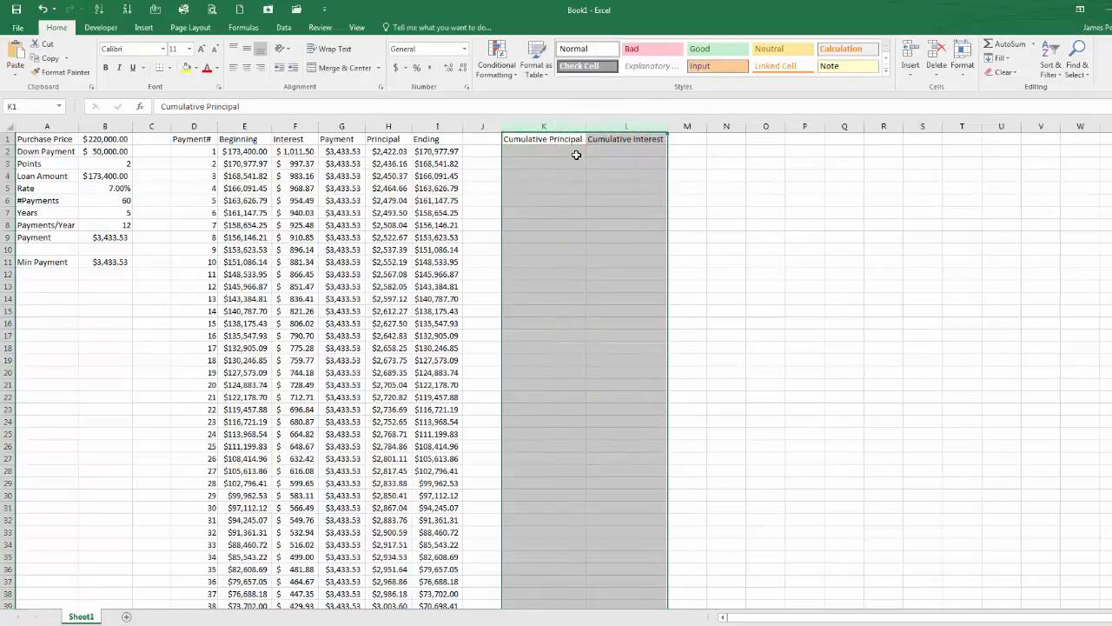
Step: Enter the running-total formula =SUM(H$2:H2) in K2 for cumulative principal
{"action": "left_click", "coordinate": [569, 149]}
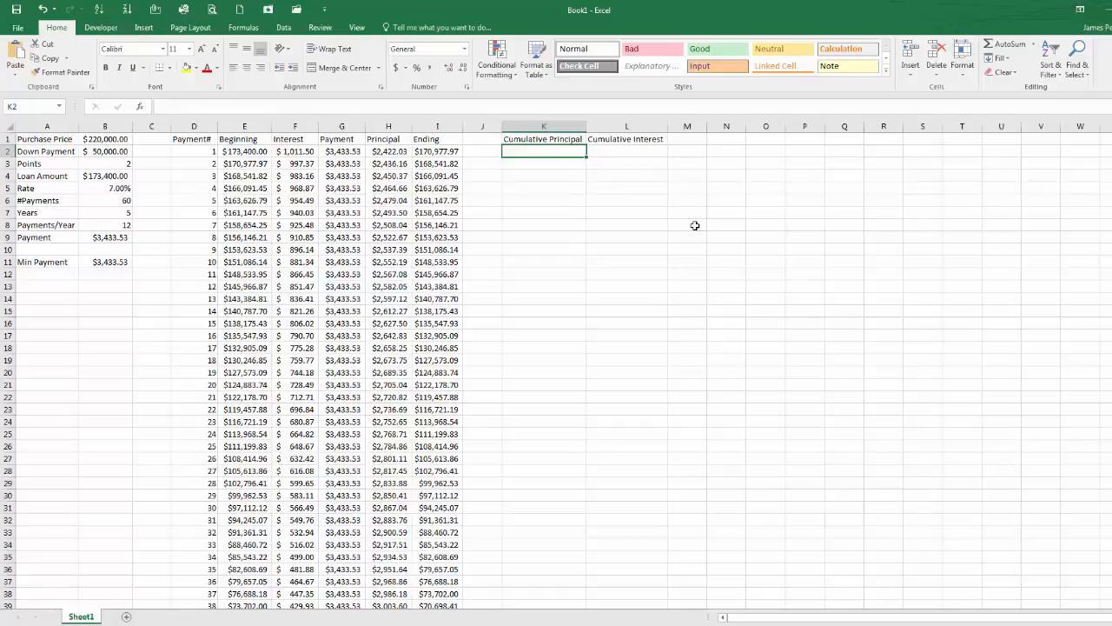
{"action": "type", "text": "="}
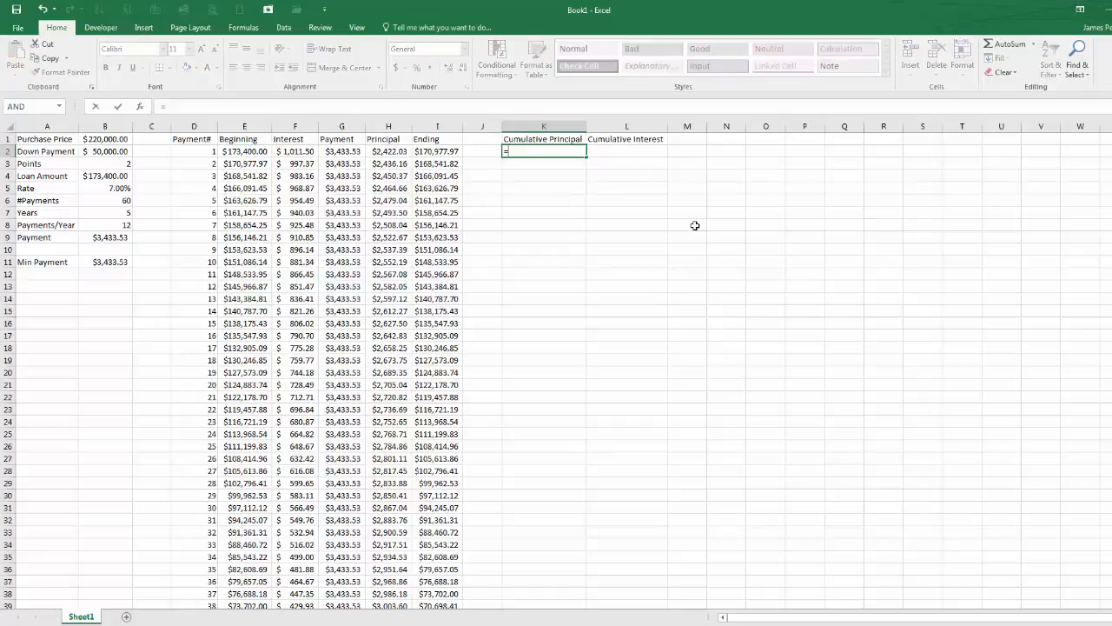
{"action": "type", "text": "sum("}
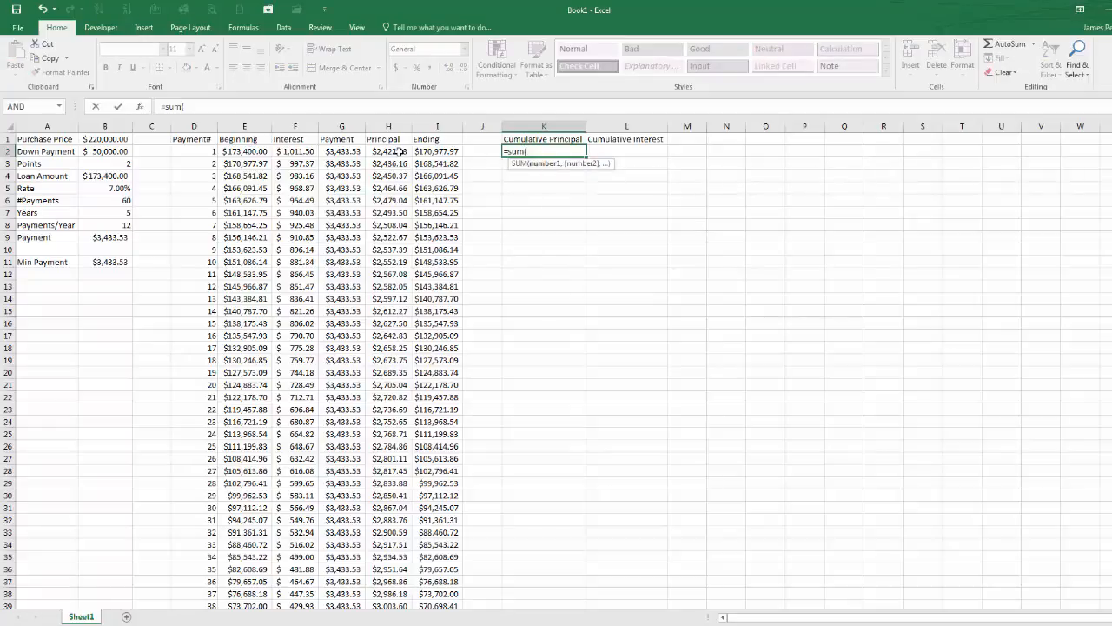
{"action": "left_click_drag", "start_coordinate": [400, 151], "coordinate": [400, 153]}
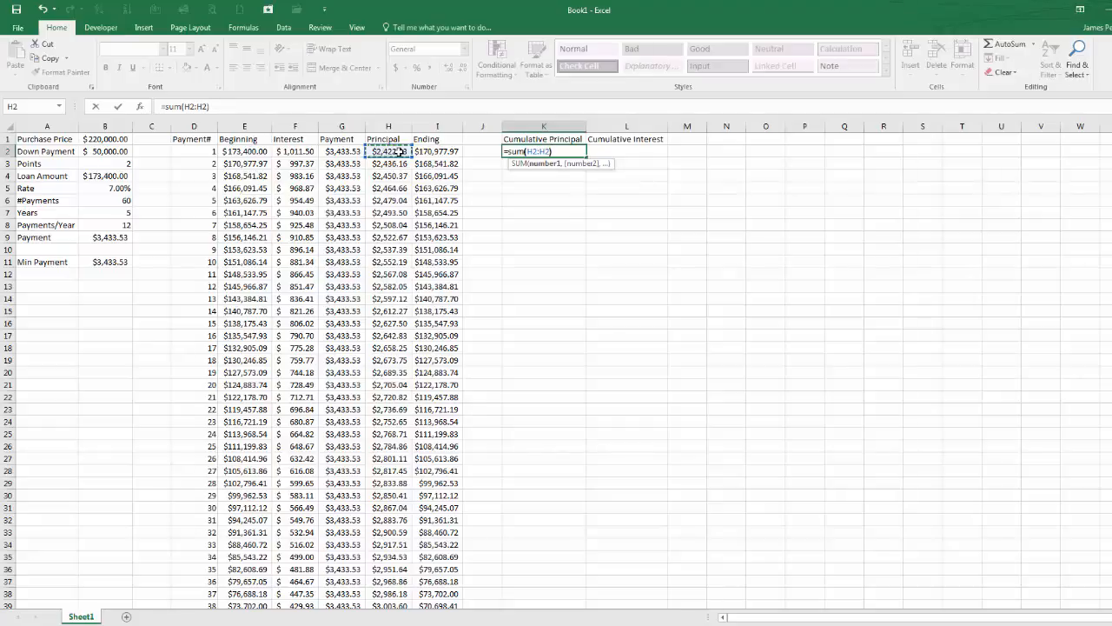
{"action": "type", "text": ")"}
{"action": "left_click", "coordinate": [531, 152]}
{"action": "type", "text": "$"}
{"action": "key", "text": "Return"}
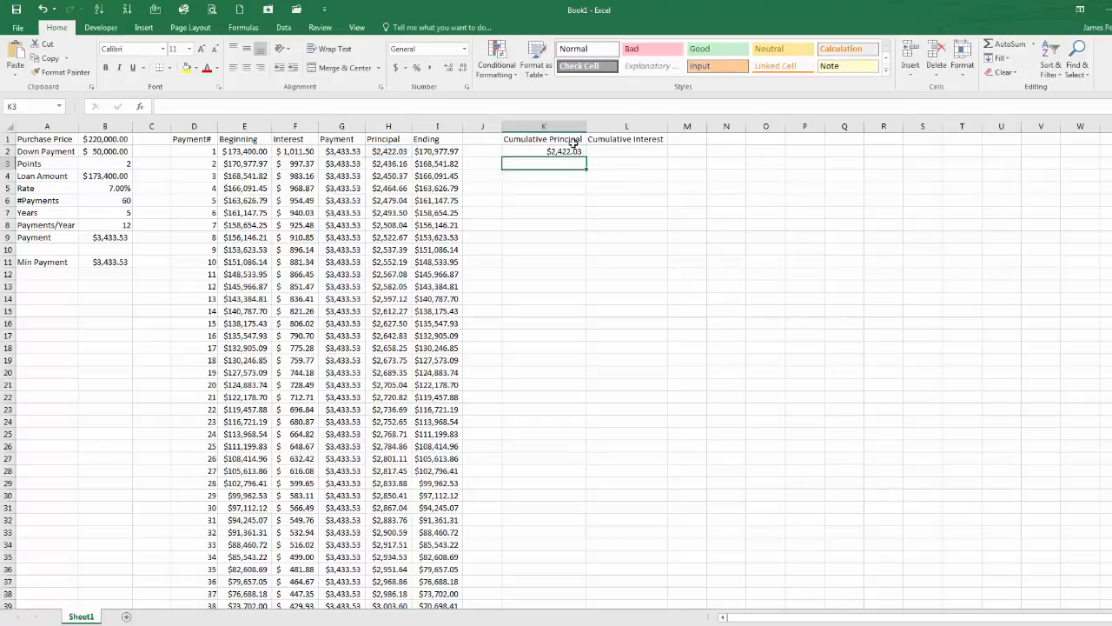
Step: Fill the cumulative principal formula down to K8 and inspect the formula in K8
{"action": "left_click", "coordinate": [574, 148]}
{"action": "left_click_drag", "start_coordinate": [590, 155], "coordinate": [594, 236]}
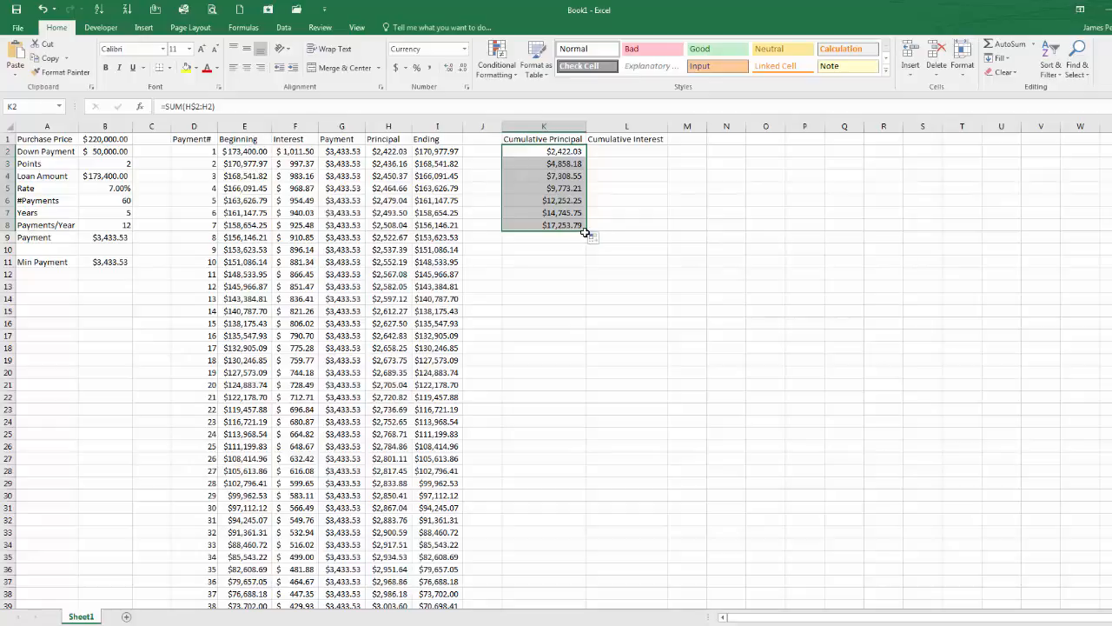
{"action": "left_click", "coordinate": [574, 226]}
{"action": "key", "text": "F2"}
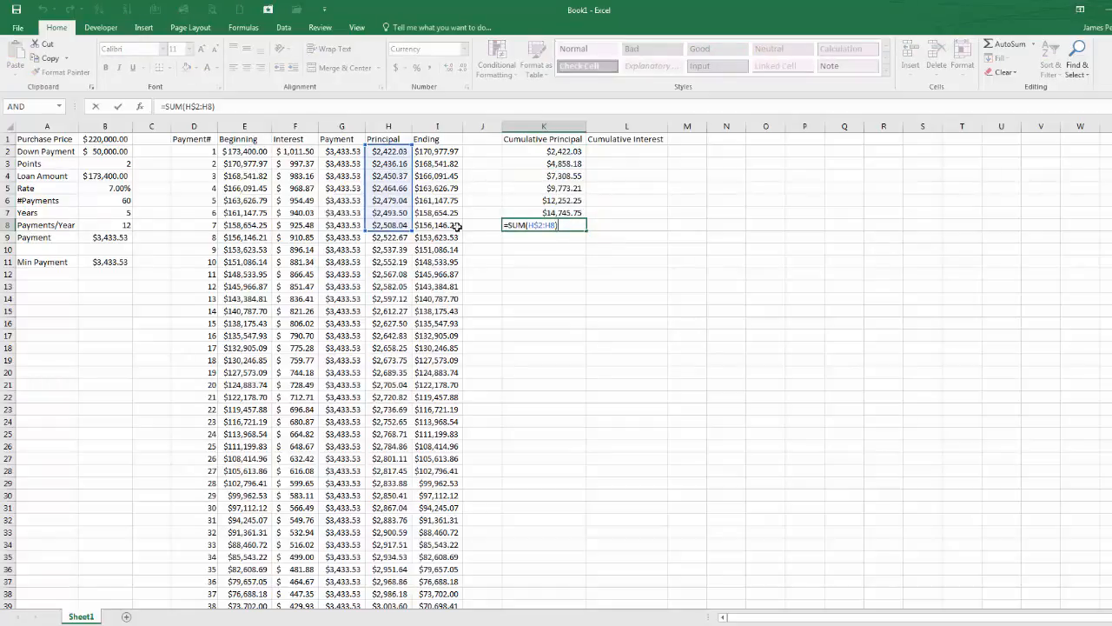
{"action": "key", "text": "ctrl+Return"}
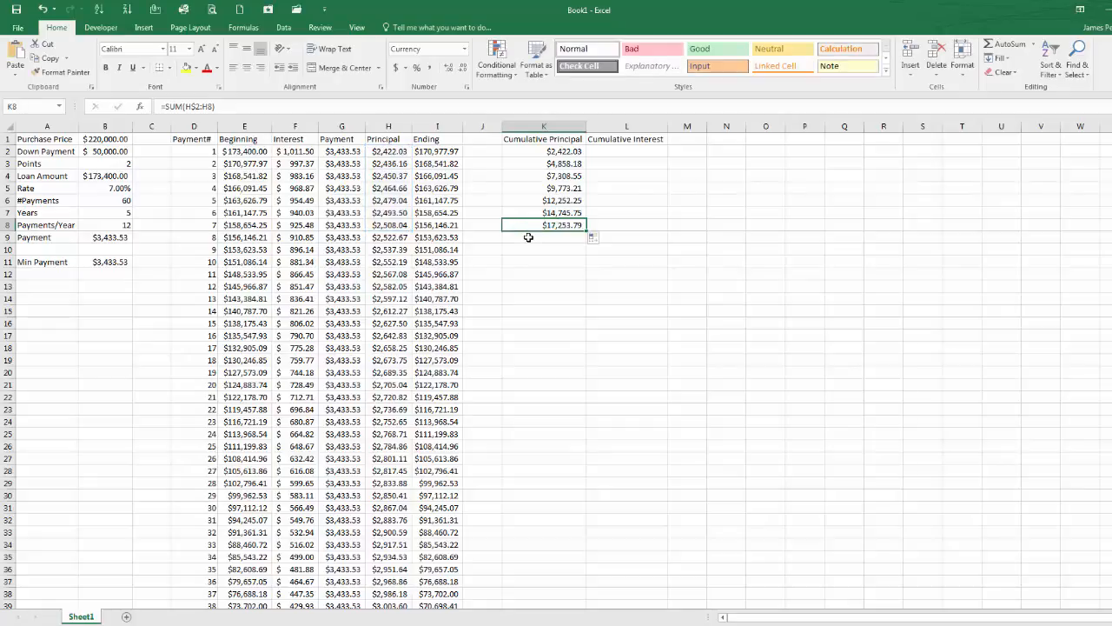
Step: Enter the running-total formula =SUM(F$2:F2) in L2 for cumulative interest
{"action": "left_click", "coordinate": [600, 152]}
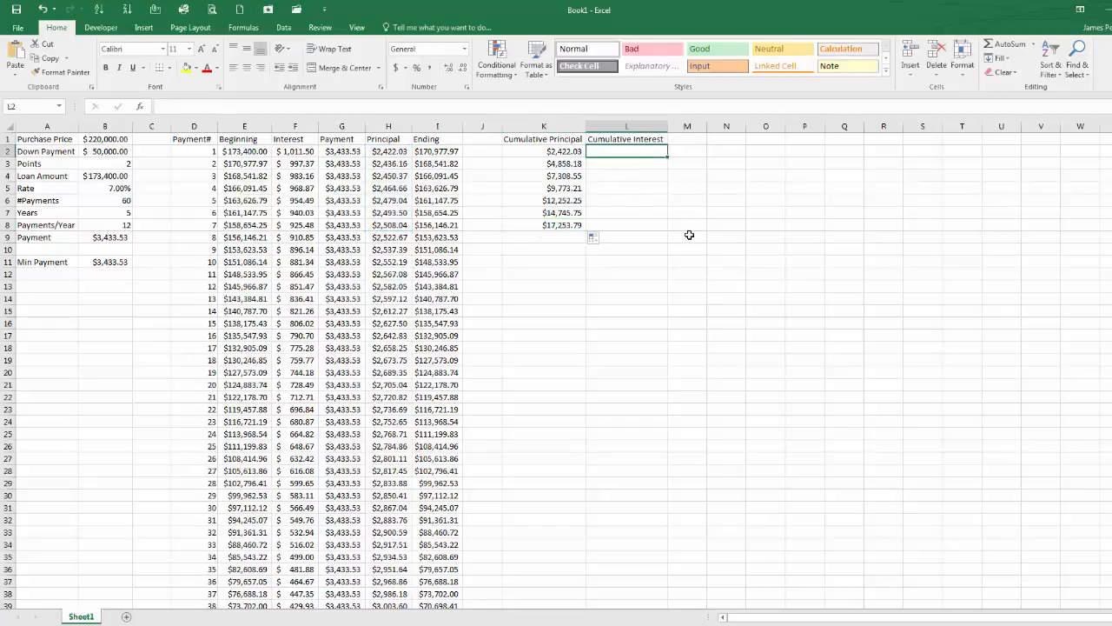
{"action": "type", "text": "="}
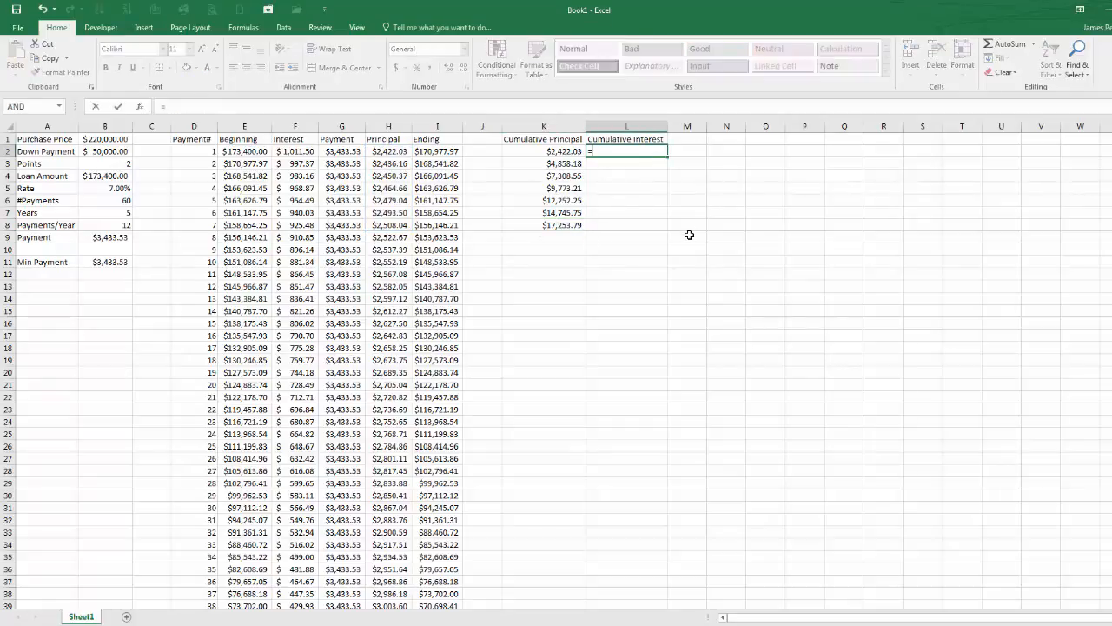
{"action": "type", "text": "sum"}
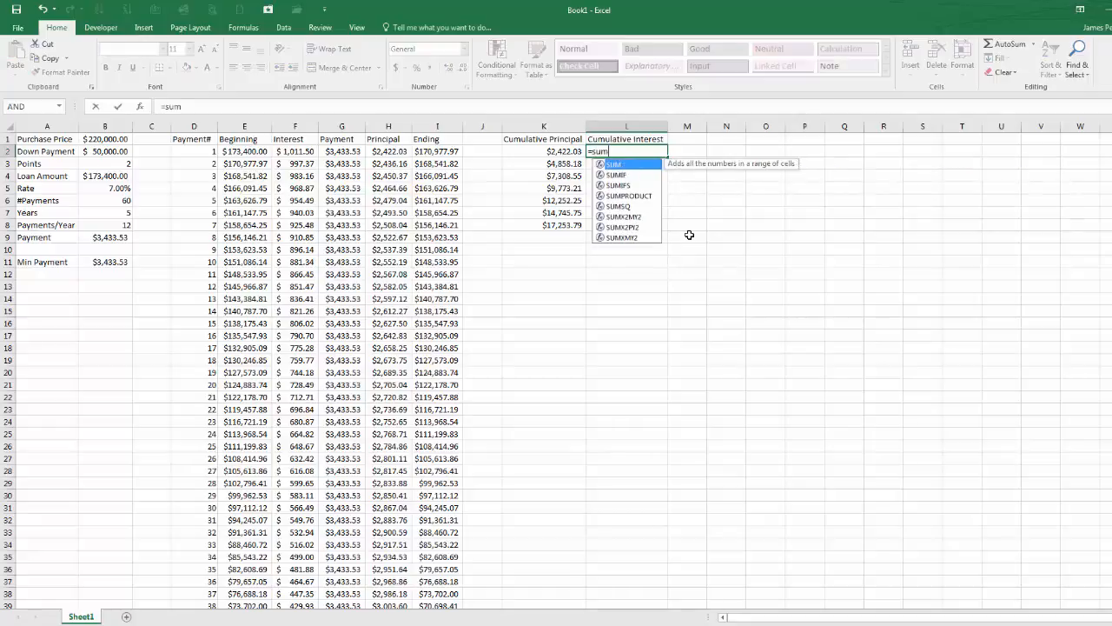
{"action": "type", "text": "("}
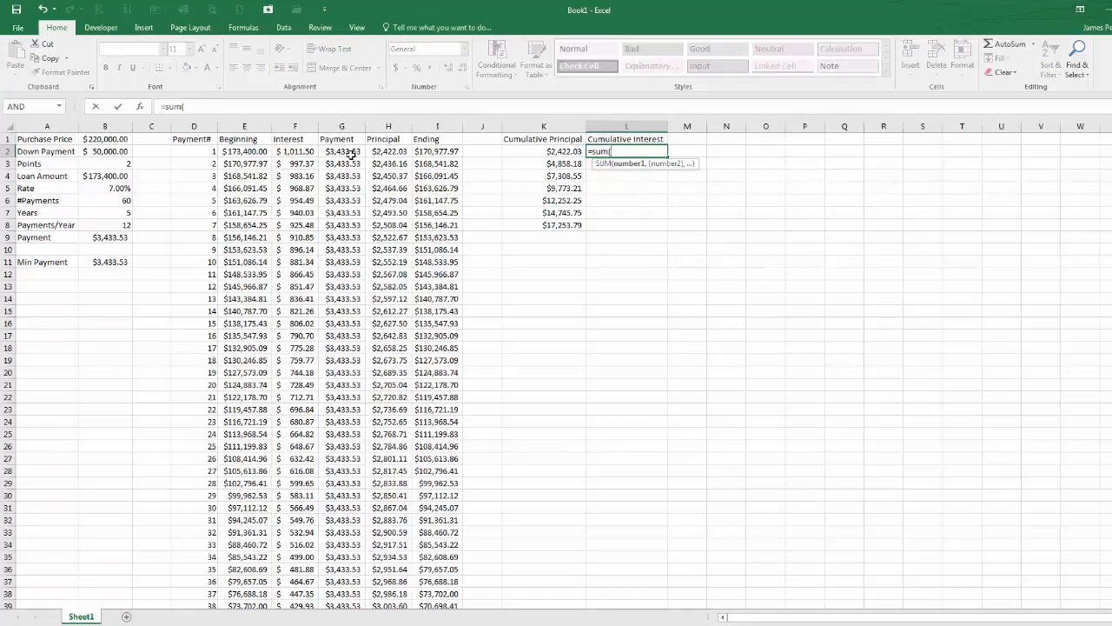
{"action": "left_click_drag", "start_coordinate": [309, 151], "coordinate": [309, 151]}
{"action": "type", "text": "f2"}
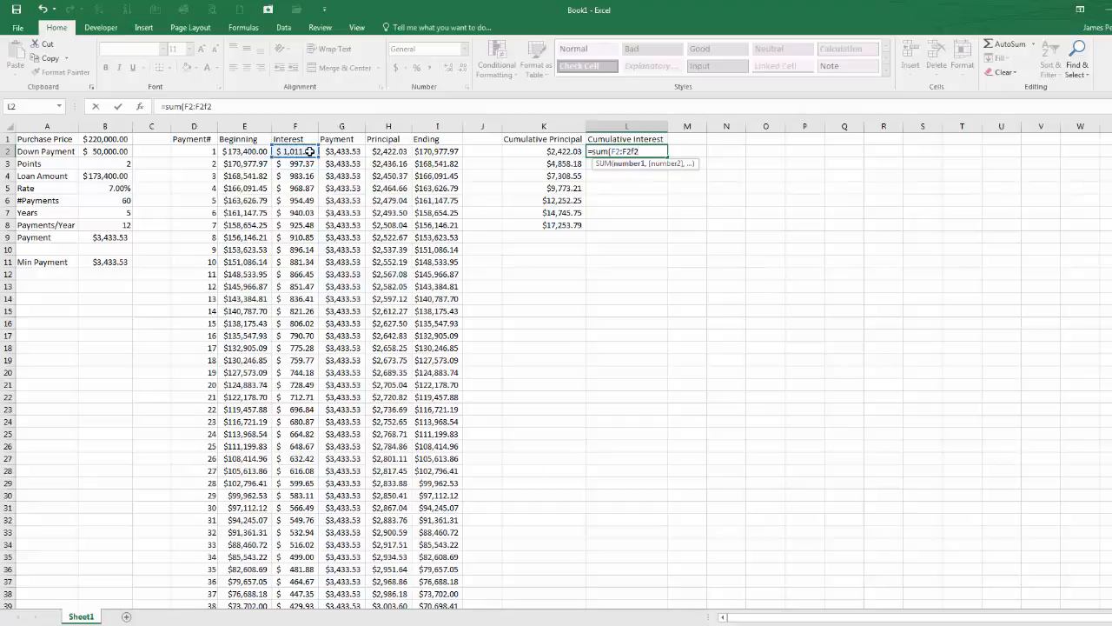
{"action": "key", "text": "BackSpace"}
{"action": "key", "text": "BackSpace"}
{"action": "left_click", "coordinate": [615, 153]}
{"action": "type", "text": "$"}
{"action": "key", "text": "Return"}
Step: Fill the cumulative interest formula down to L8 and inspect the formula in L8
{"action": "left_click", "coordinate": [645, 151]}
{"action": "left_click_drag", "start_coordinate": [667, 157], "coordinate": [652, 228]}
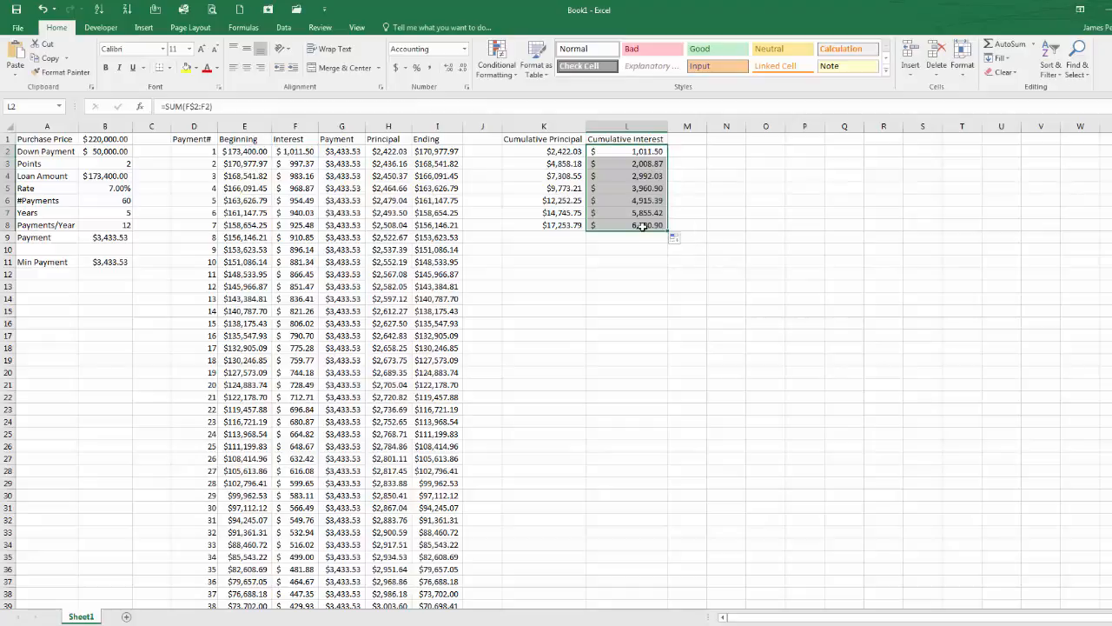
{"action": "double_click", "coordinate": [643, 227]}
{"action": "key", "text": "Escape"}
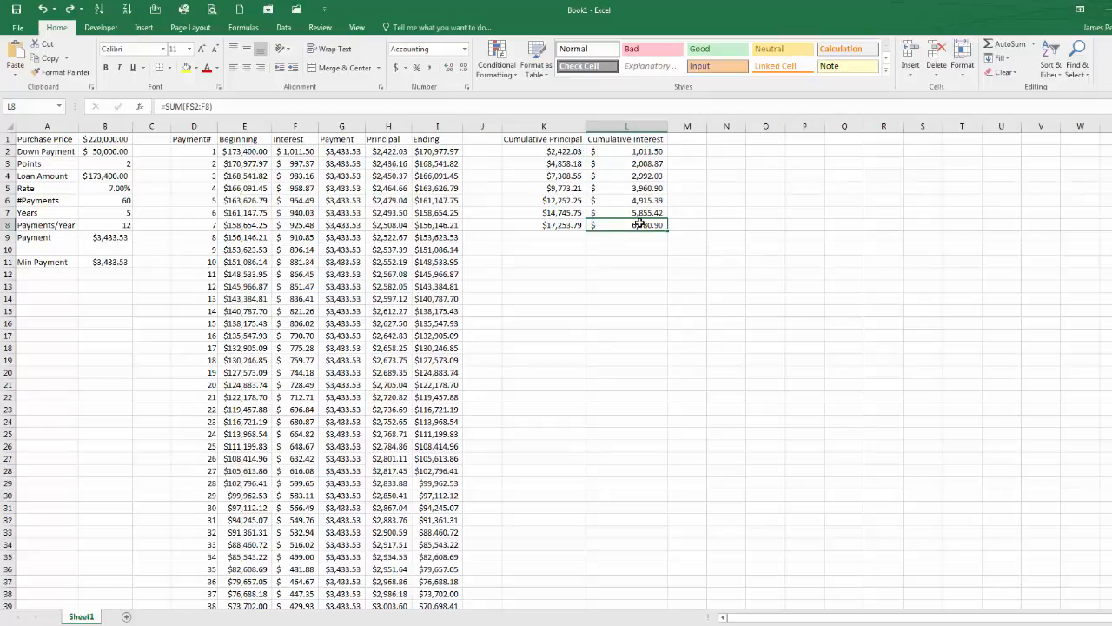
Step: Add the header Cumulative Payments in M1
{"action": "left_click", "coordinate": [697, 136]}
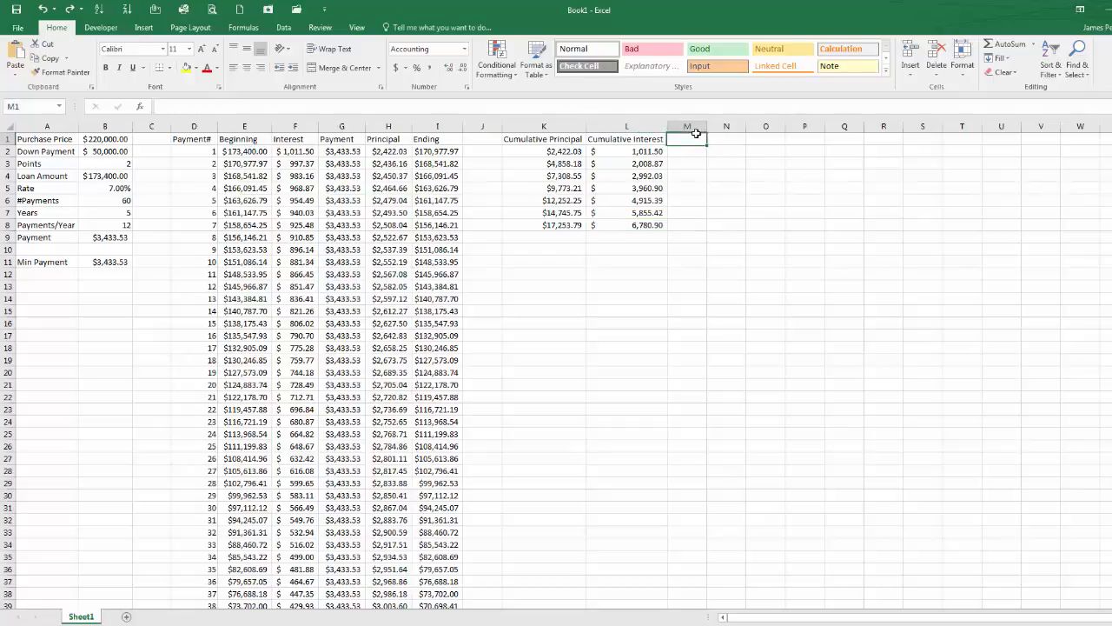
{"action": "type", "text": "Cum"}
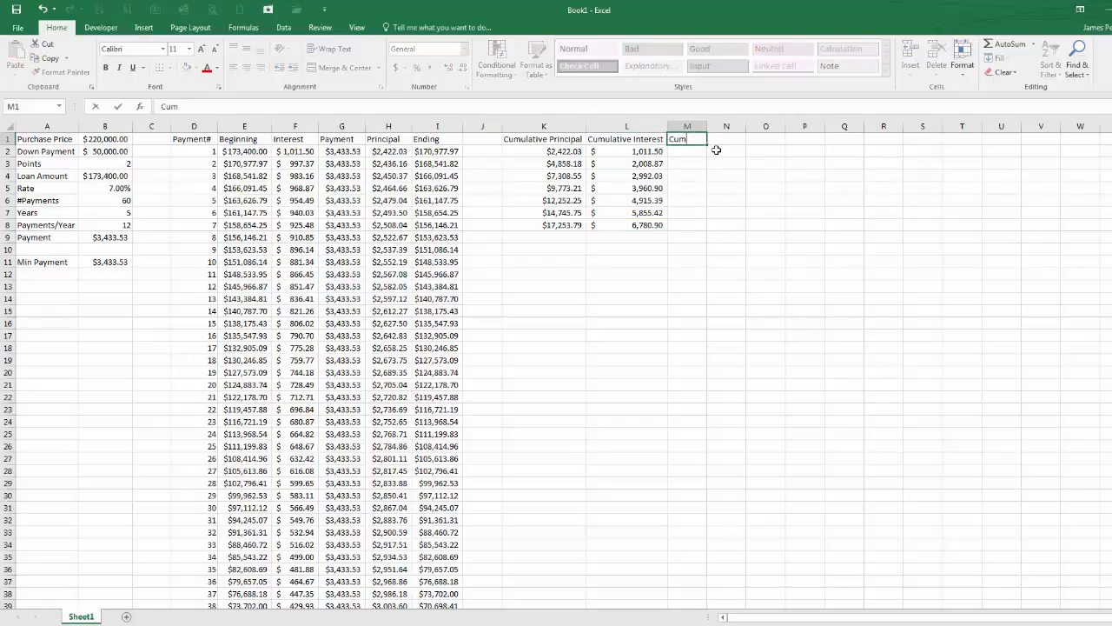
{"action": "type", "text": "ulative Payments"}
{"action": "key", "text": "Return"}
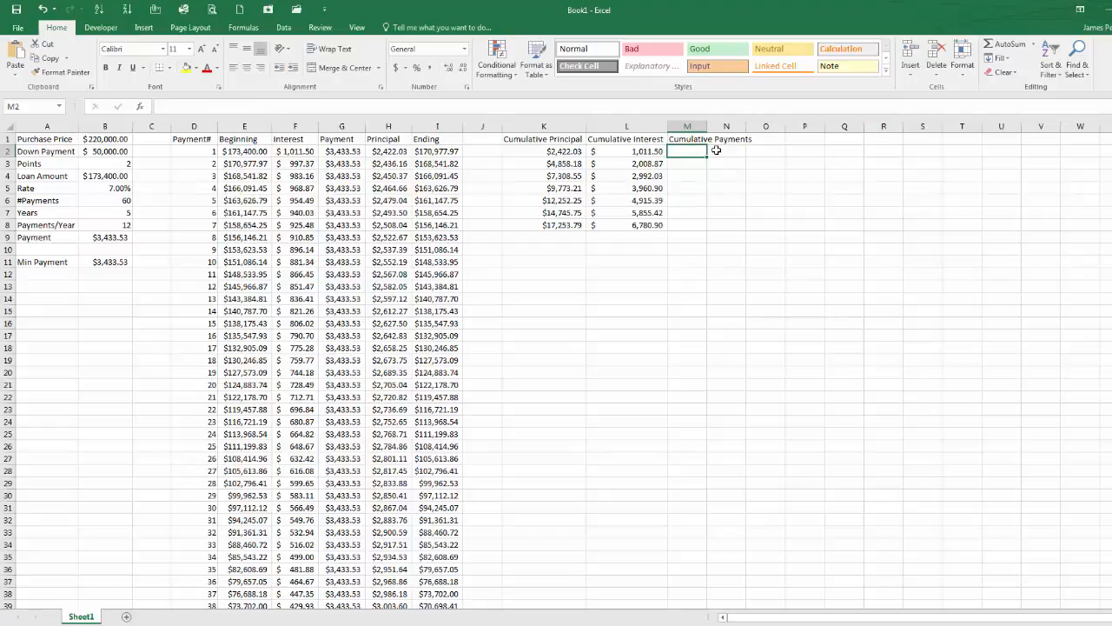
Step: Enter =K2+L2 in M2, fill it down to row 8, and autofit column M
{"action": "type", "text": "="}
{"action": "key", "text": "Left"}
{"action": "key", "text": "Left"}
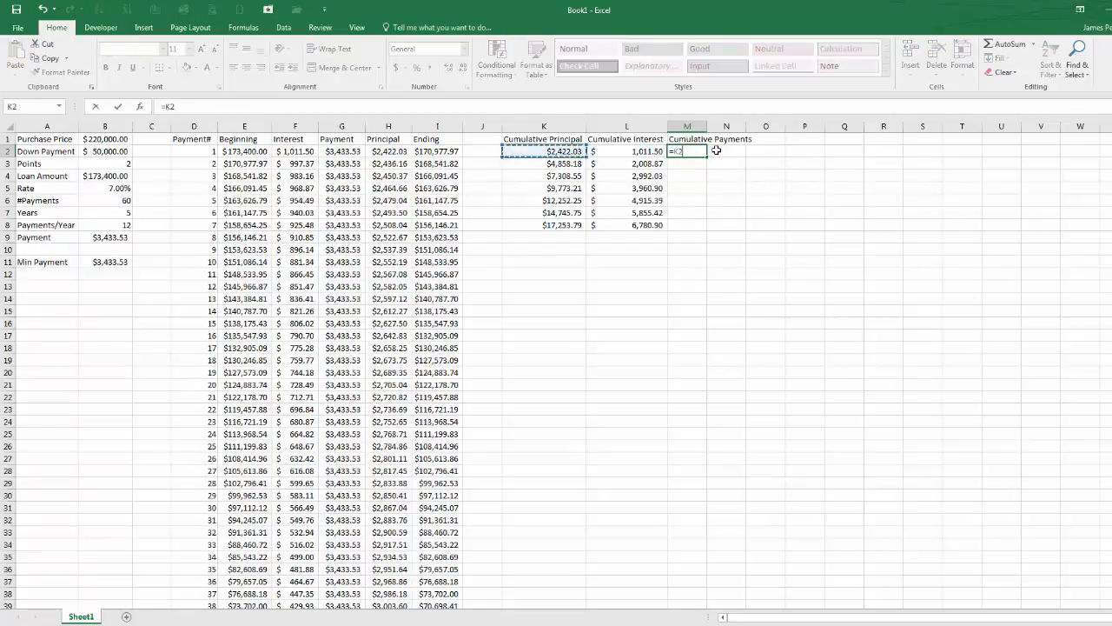
{"action": "type", "text": "+"}
{"action": "key", "text": "Left"}
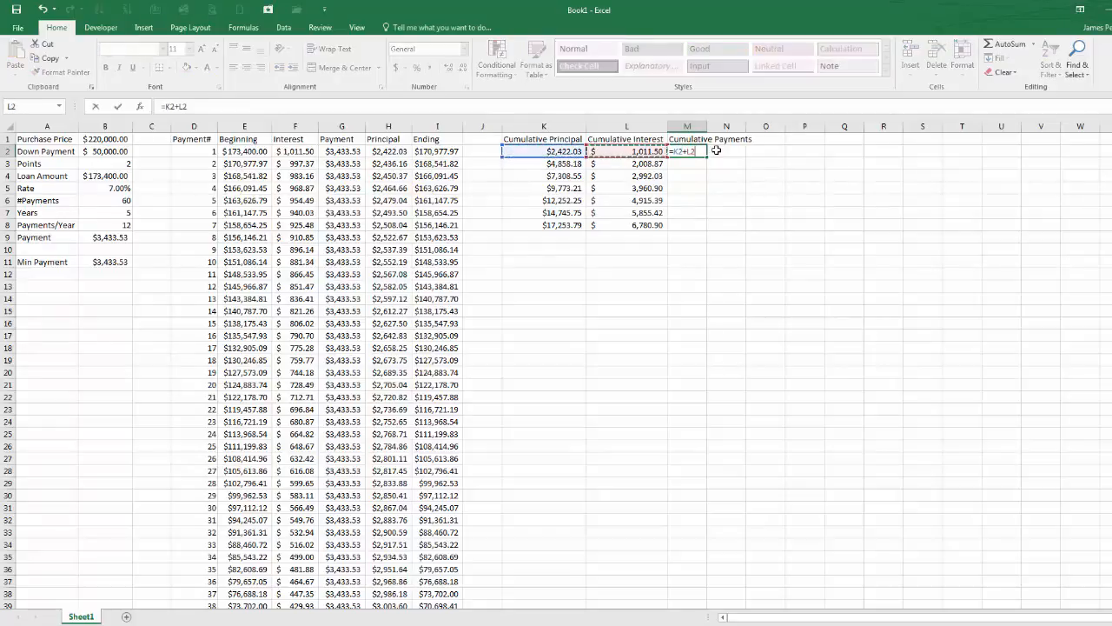
{"action": "key", "text": "Return"}
{"action": "key", "text": "Up"}
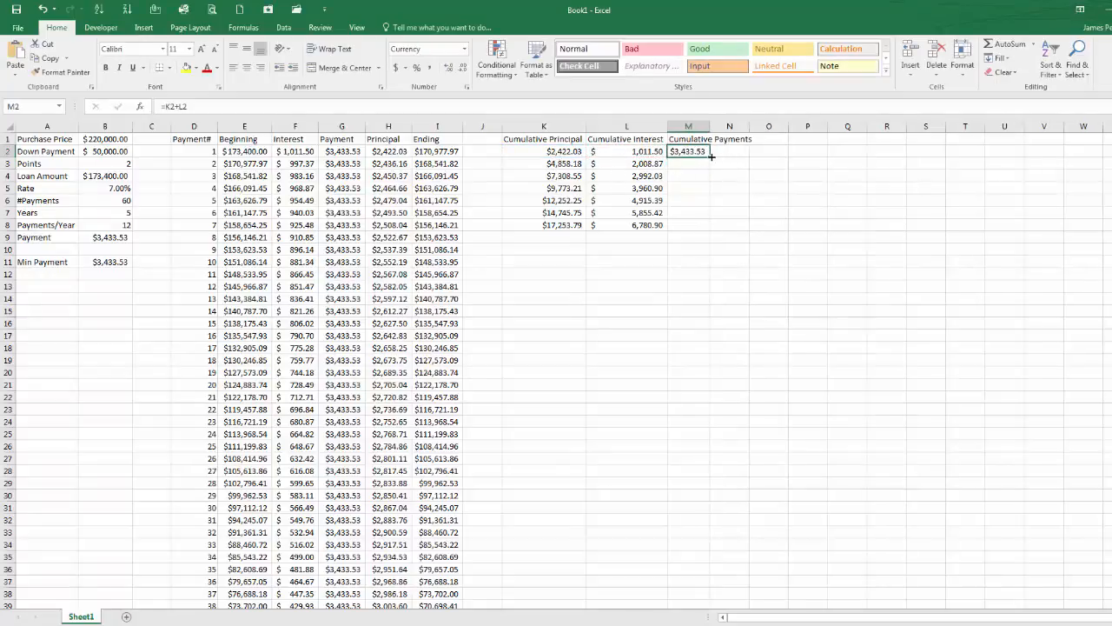
{"action": "left_click_drag", "start_coordinate": [710, 156], "coordinate": [708, 230]}
{"action": "double_click", "coordinate": [710, 126]}
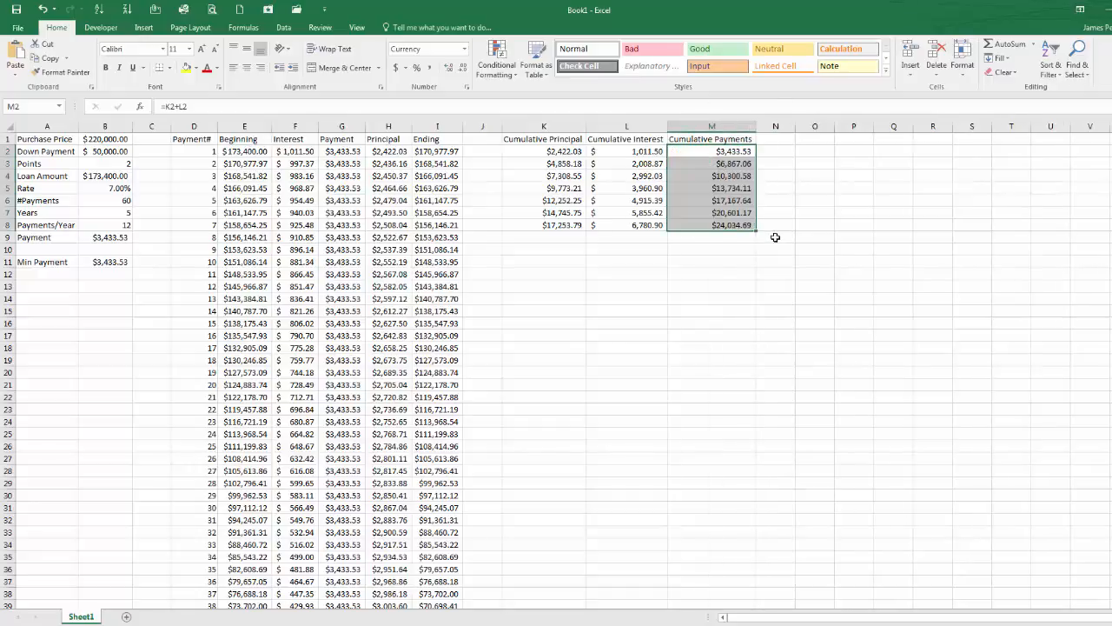
Step: Fill the cumulative formulas in K8:M8 down through row 61 and check the final cumulative principal
{"action": "left_click_drag", "start_coordinate": [567, 224], "coordinate": [700, 225]}
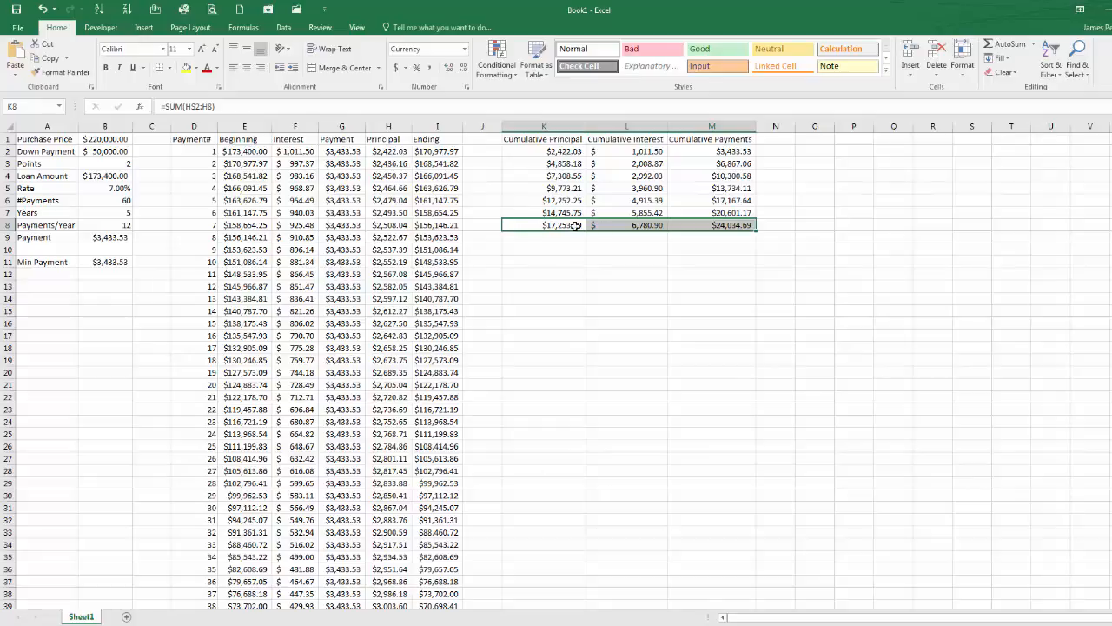
{"action": "mouse_move", "coordinate": [758, 231]}
{"action": "left_mouse_down"}
{"action": "mouse_move", "coordinate": [743, 444]}
{"action": "mouse_move", "coordinate": [762, 495]}
{"action": "mouse_move", "coordinate": [765, 601]}
{"action": "mouse_move", "coordinate": [754, 622]}
{"action": "mouse_move", "coordinate": [743, 587]}
{"action": "left_mouse_up"}
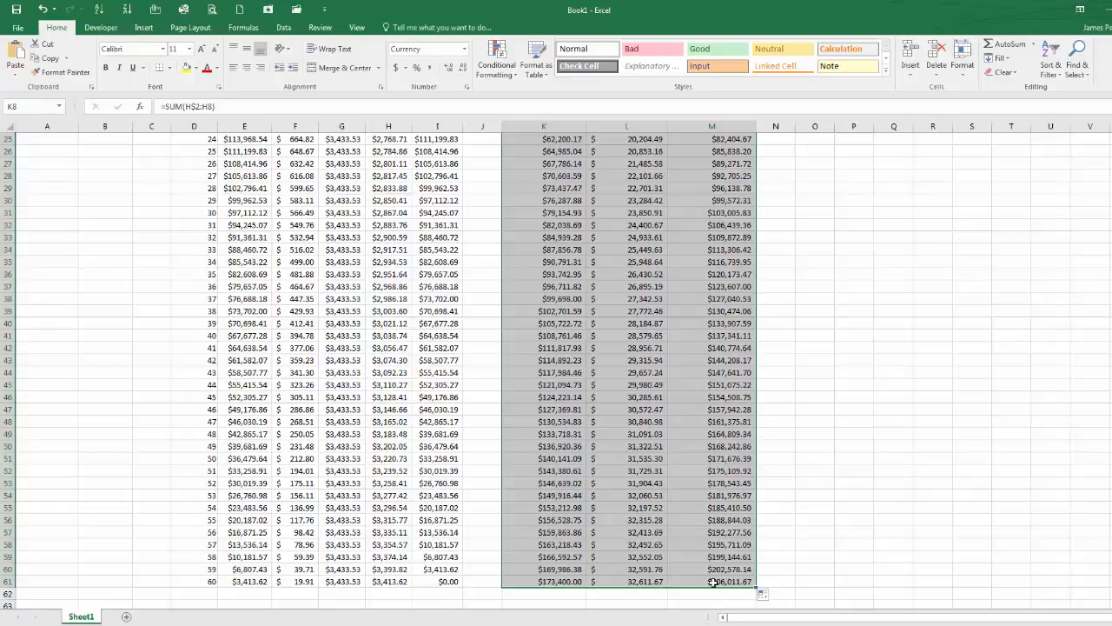
{"action": "left_click", "coordinate": [566, 581]}
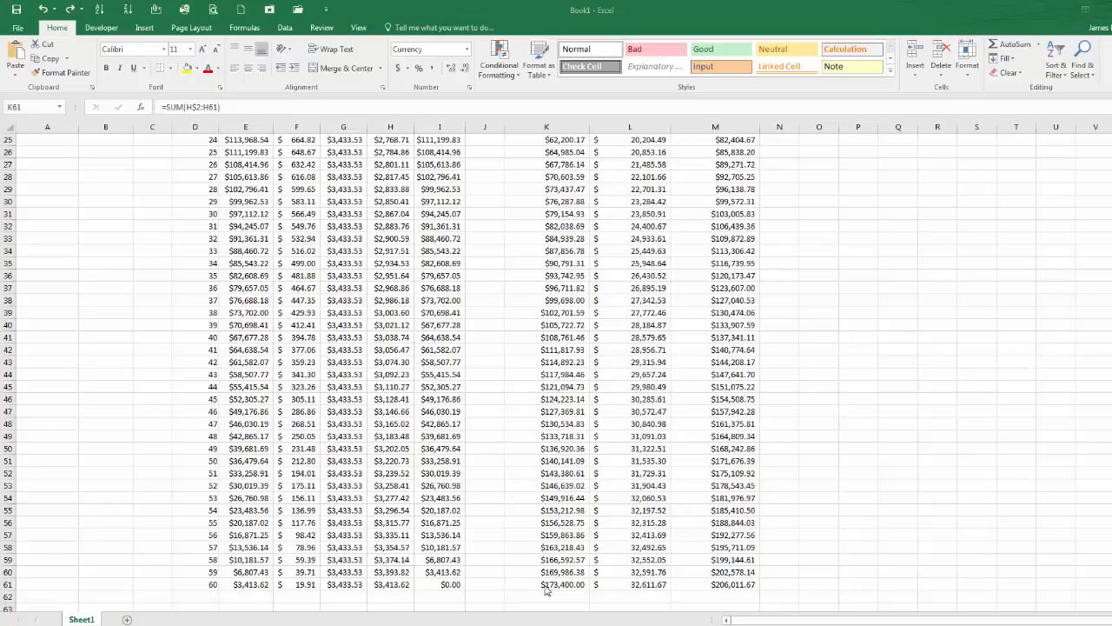
{"action": "left_click", "coordinate": [545, 584]}
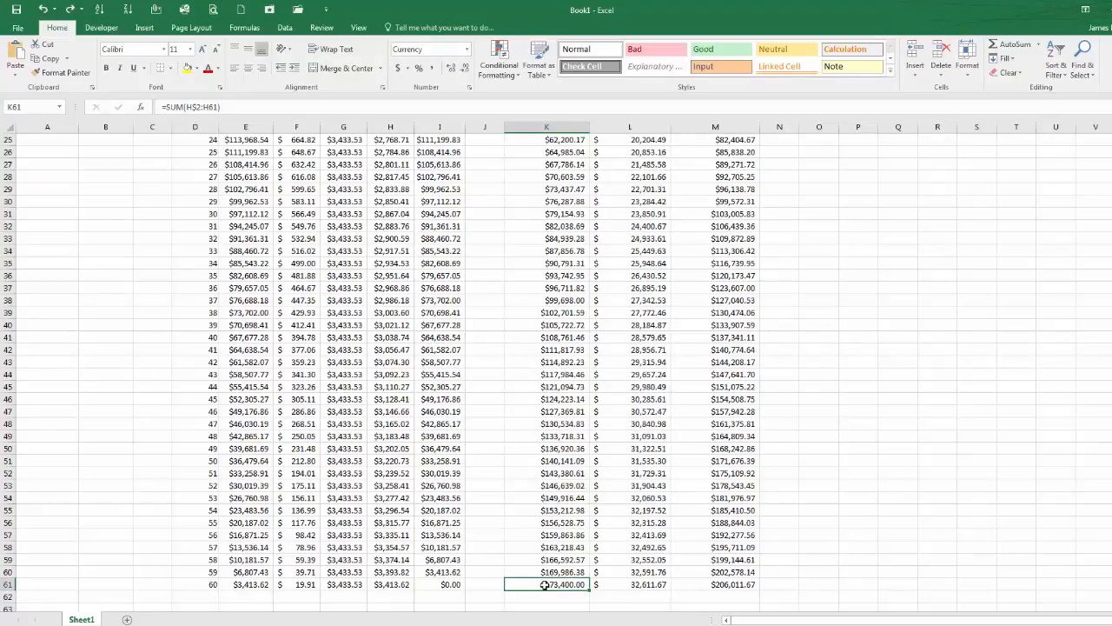
Step: Set the purchase price to 300,000, the down payment to 60,000 and the points to 0
{"action": "scroll", "coordinate": [545, 584], "scroll_direction": "up", "scroll_amount": 8}
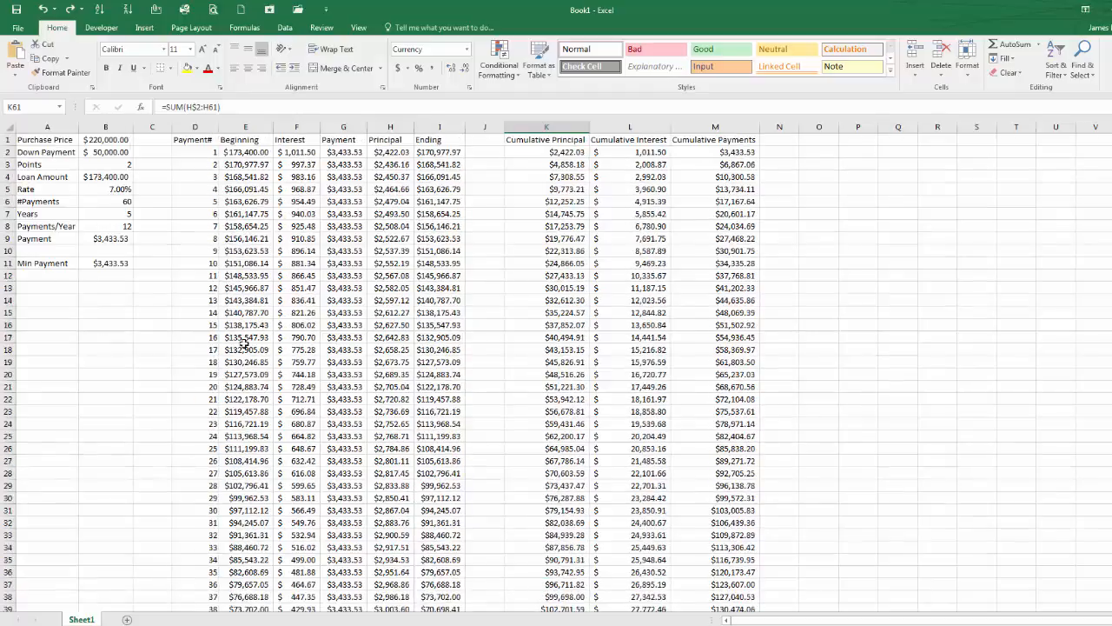
{"action": "left_click", "coordinate": [111, 141]}
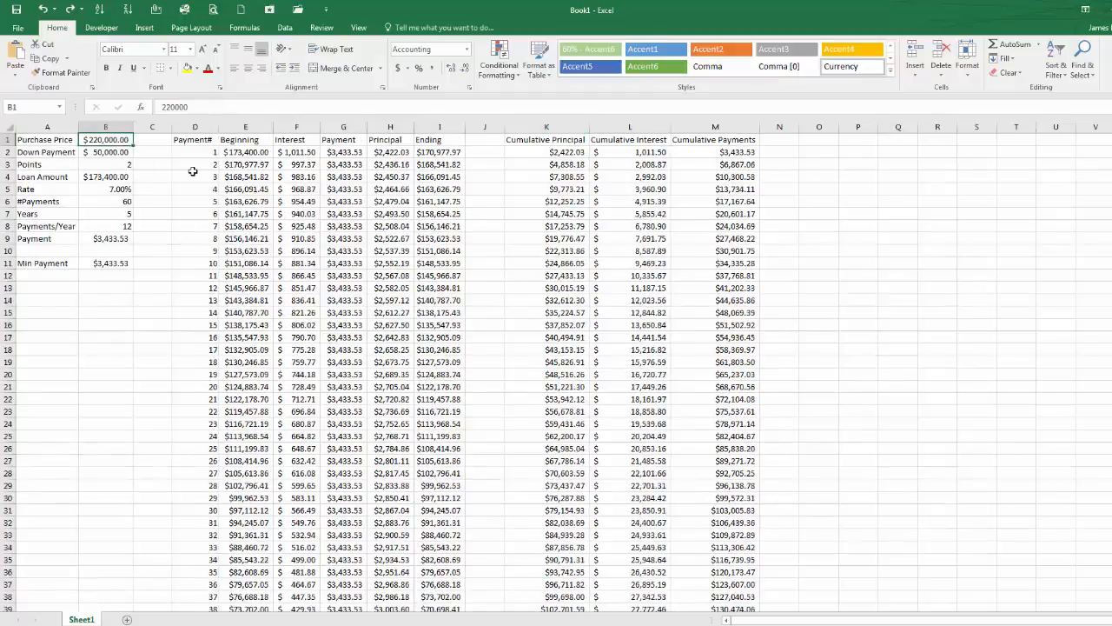
{"action": "type", "text": "300"}
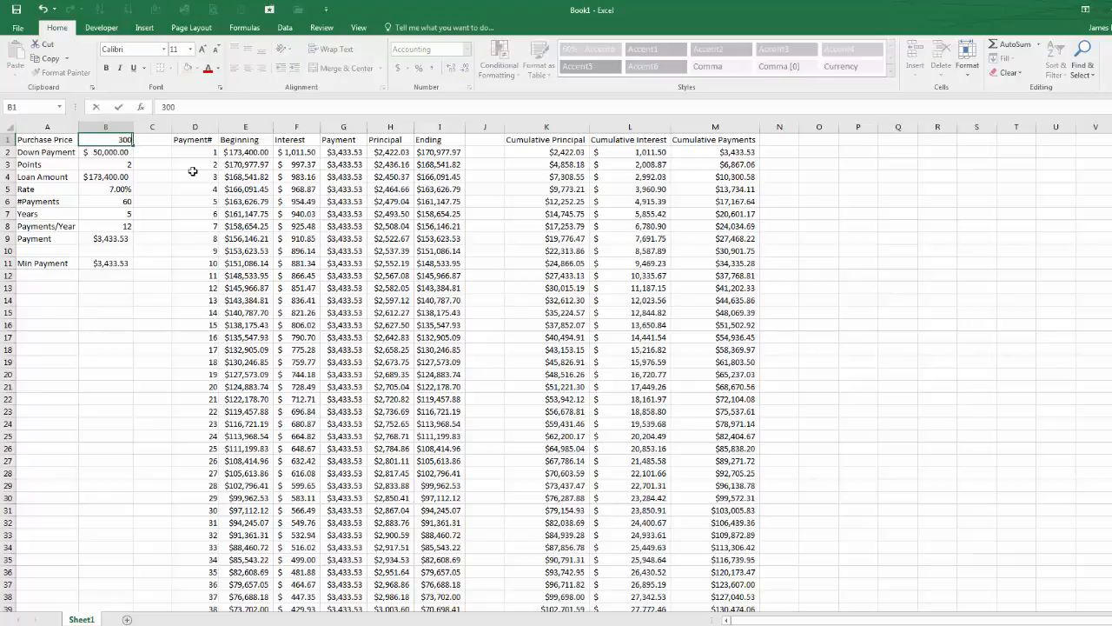
{"action": "type", "text": ",0000"}
{"action": "key", "text": "Return"}
{"action": "type", "text": "60,00"}
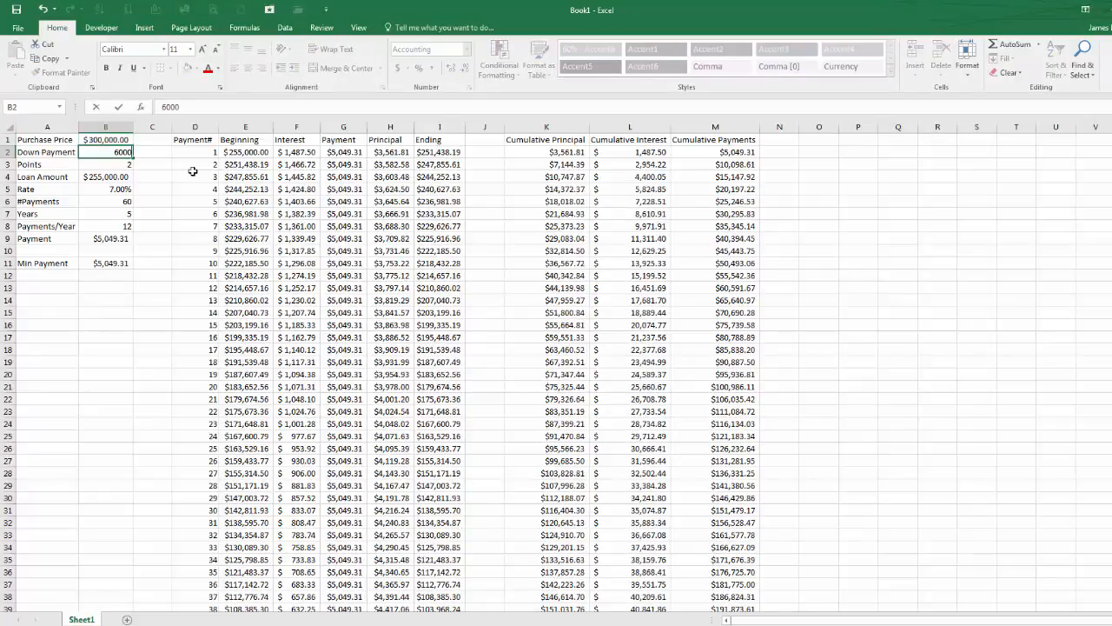
{"action": "type", "text": "0"}
{"action": "key", "text": "Return"}
{"action": "type", "text": "0"}
{"action": "key", "text": "Return"}
{"action": "key", "text": "Return"}
Step: Set the rate to 4.5% and the loan term to 30 years
{"action": "key", "text": "Return"}
{"action": "type", "text": "4.5%"}
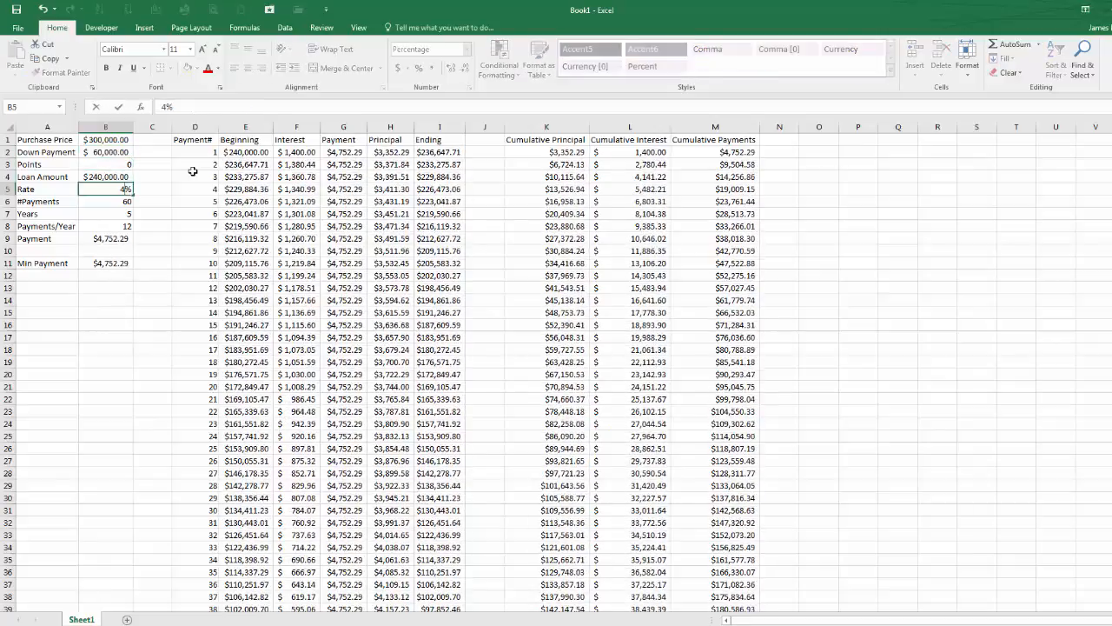
{"action": "key", "text": "Return"}
{"action": "key", "text": "Return"}
{"action": "type", "text": "30"}
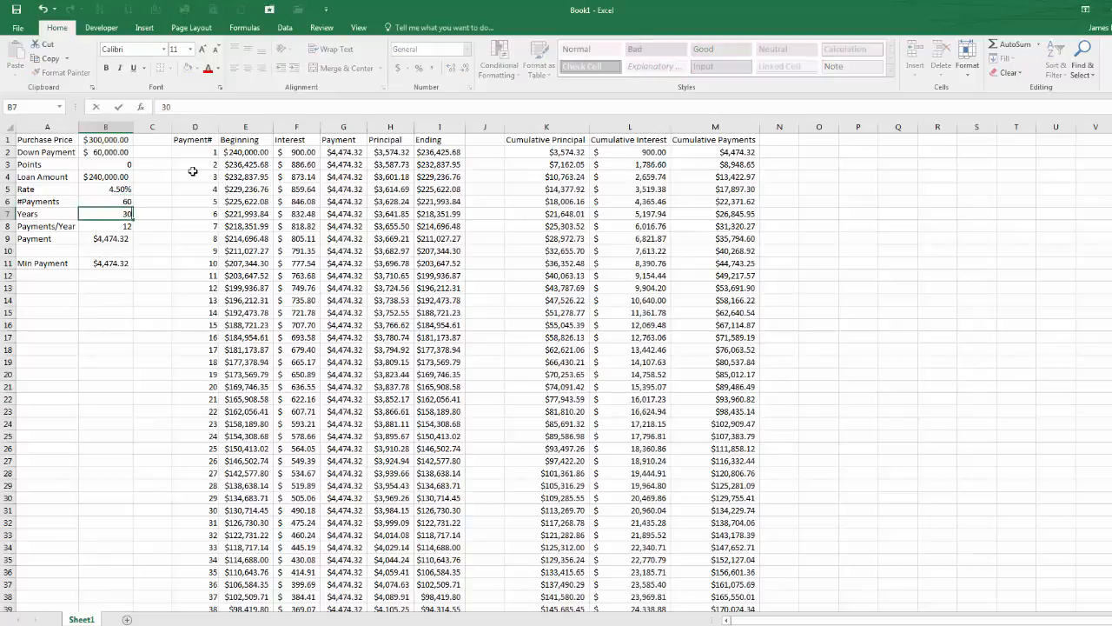
{"action": "key", "text": "Return"}
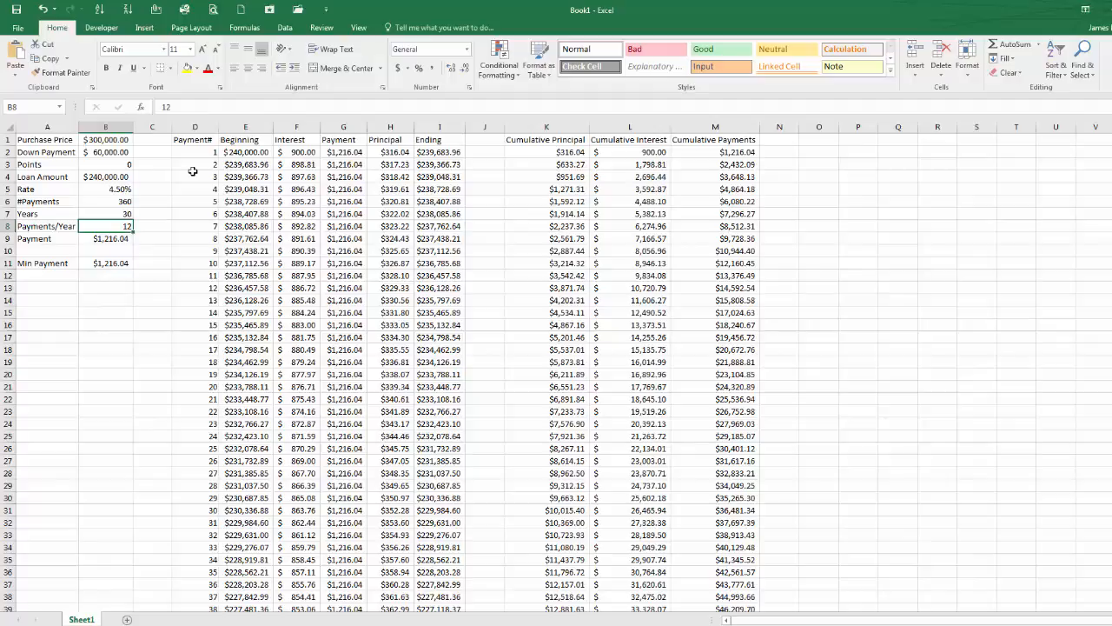
Step: Add a Rent label in A13 with 1100 in B13, formatted as Accounting
{"action": "key", "text": "Down"}
{"action": "key", "text": "Down"}
{"action": "key", "text": "Down"}
{"action": "key", "text": "Down"}
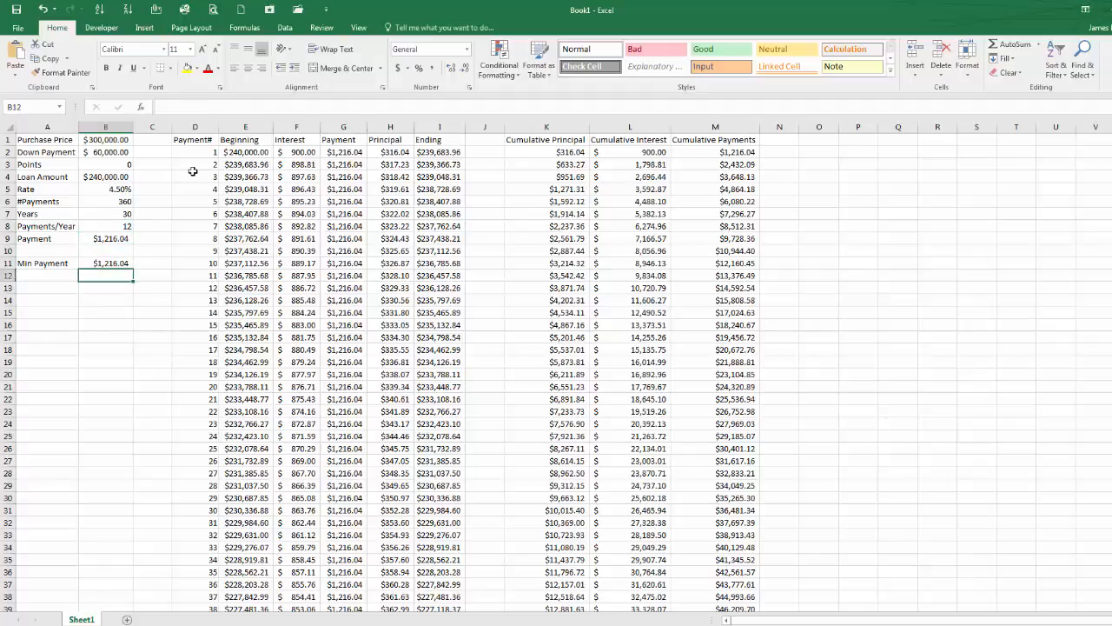
{"action": "key", "text": "Down"}
{"action": "key", "text": "Left"}
{"action": "type", "text": "Rent"}
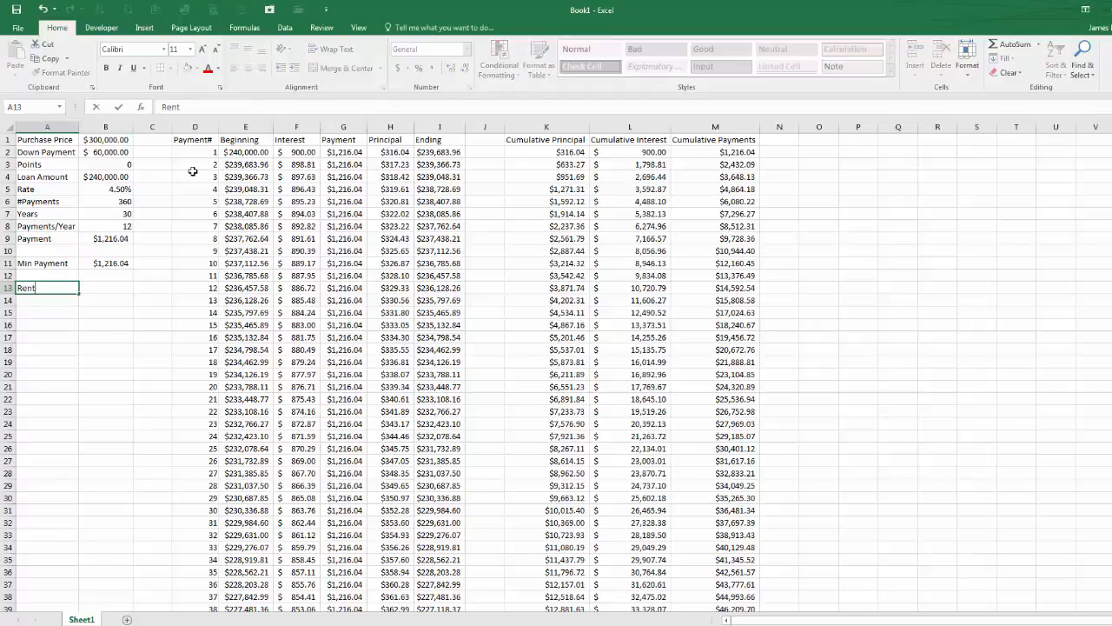
{"action": "key", "text": "Tab"}
{"action": "type", "text": "1100"}
{"action": "key", "text": "ctrl+Return"}
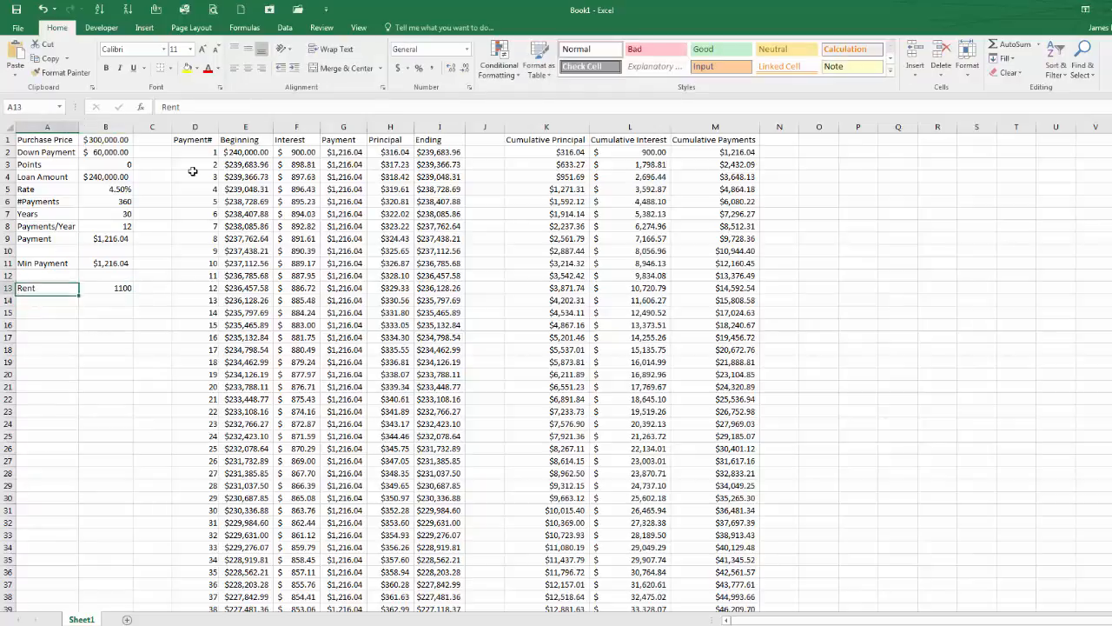
{"action": "left_click", "coordinate": [397, 69]}
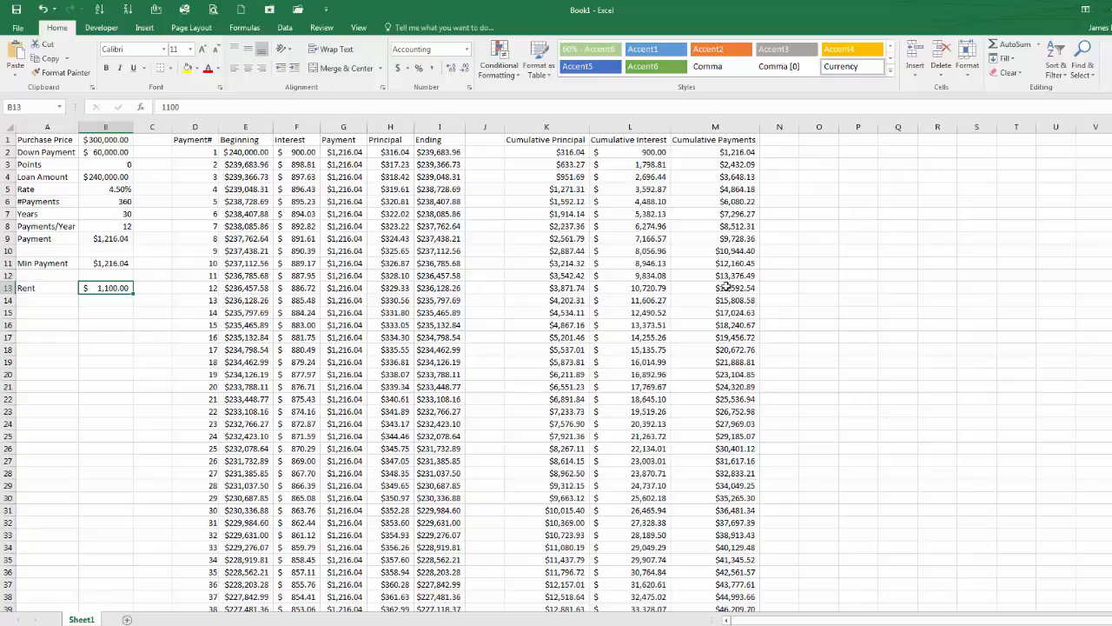
Step: Add the header Cumulative Rent in O1 and autofit column O
{"action": "left_click", "coordinate": [819, 139]}
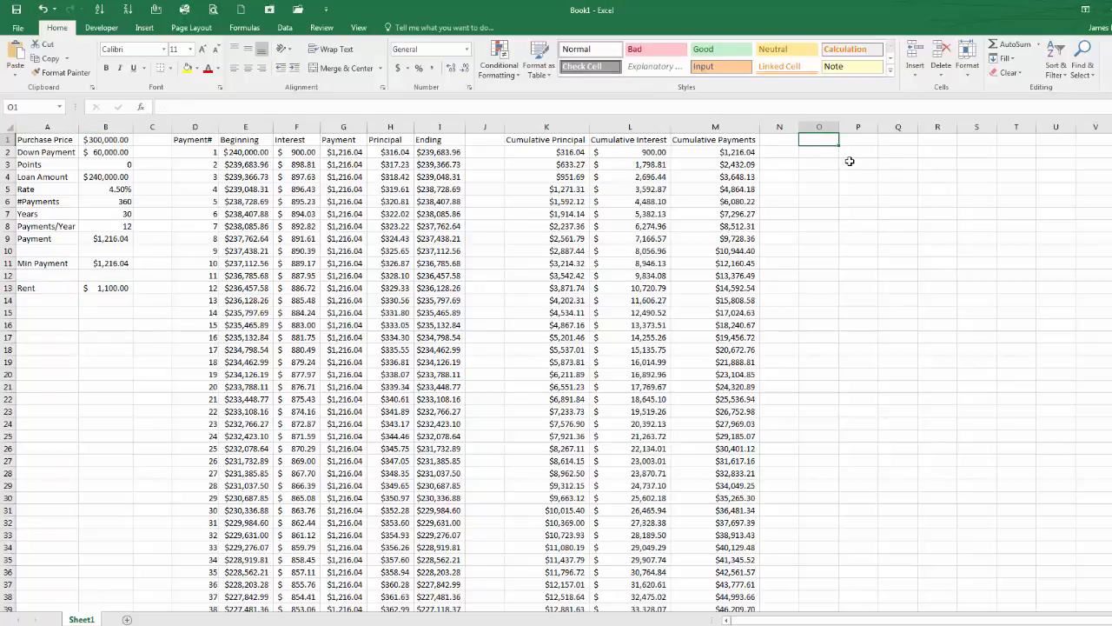
{"action": "type", "text": "Cumul"}
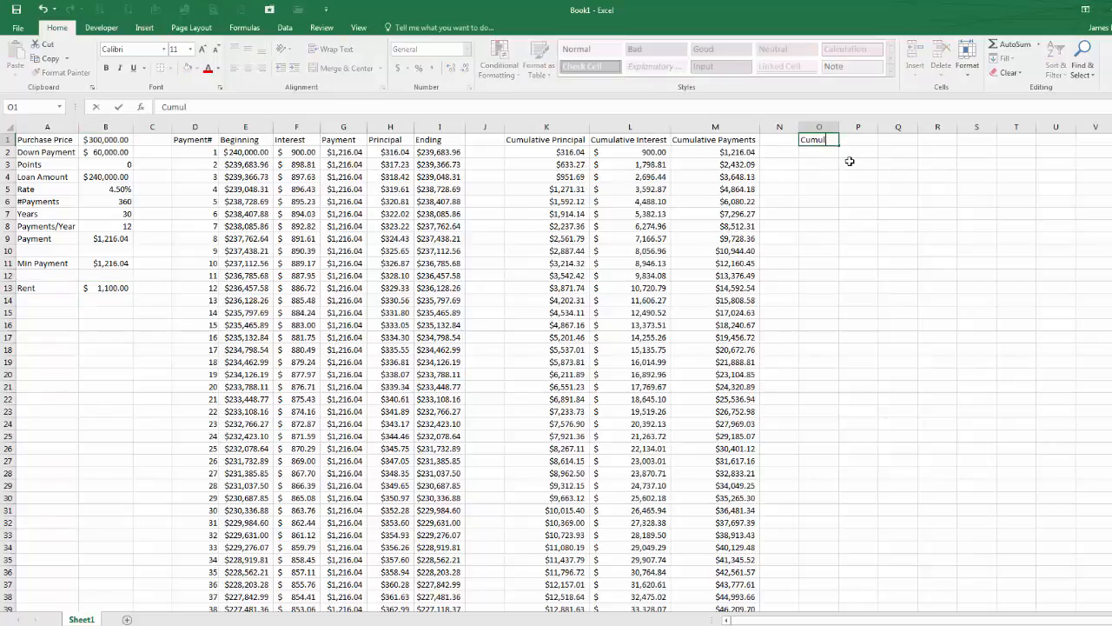
{"action": "type", "text": "ative Rent"}
{"action": "key", "text": "Return"}
{"action": "double_click", "coordinate": [838, 127]}
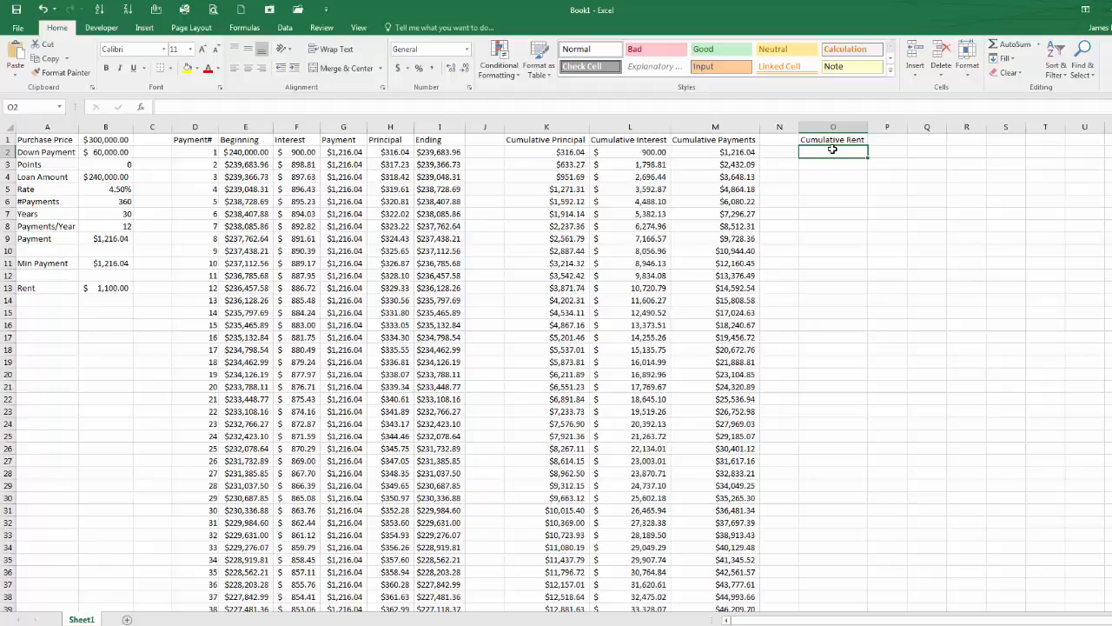
Step: Enter =+B13 in O2 and =O2+B$13 in O3
{"action": "type", "text": "+"}
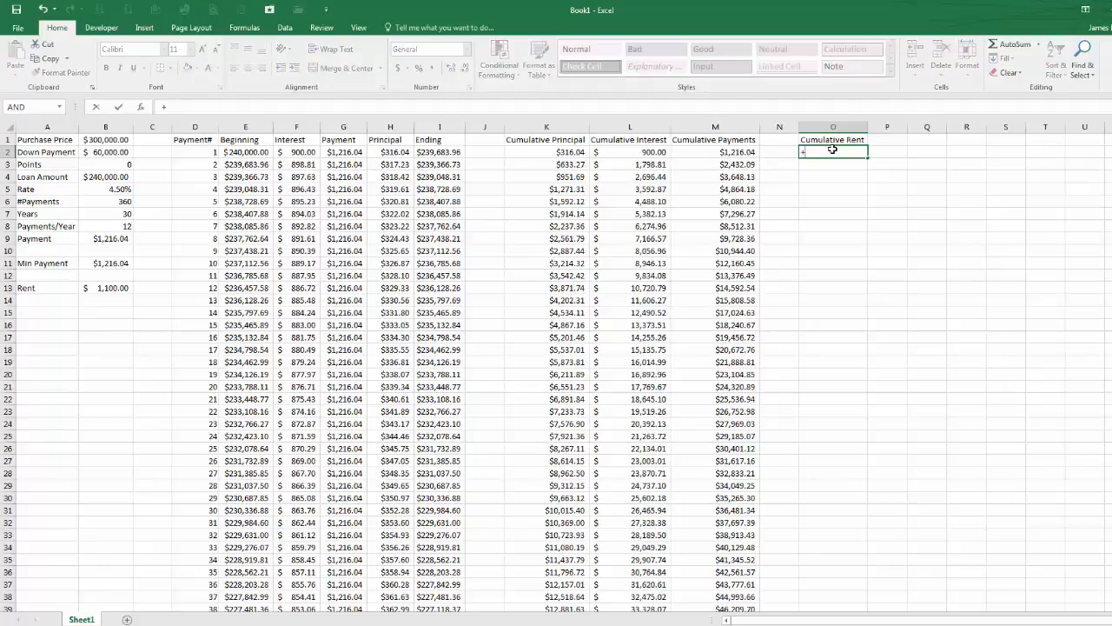
{"action": "left_click", "coordinate": [124, 289]}
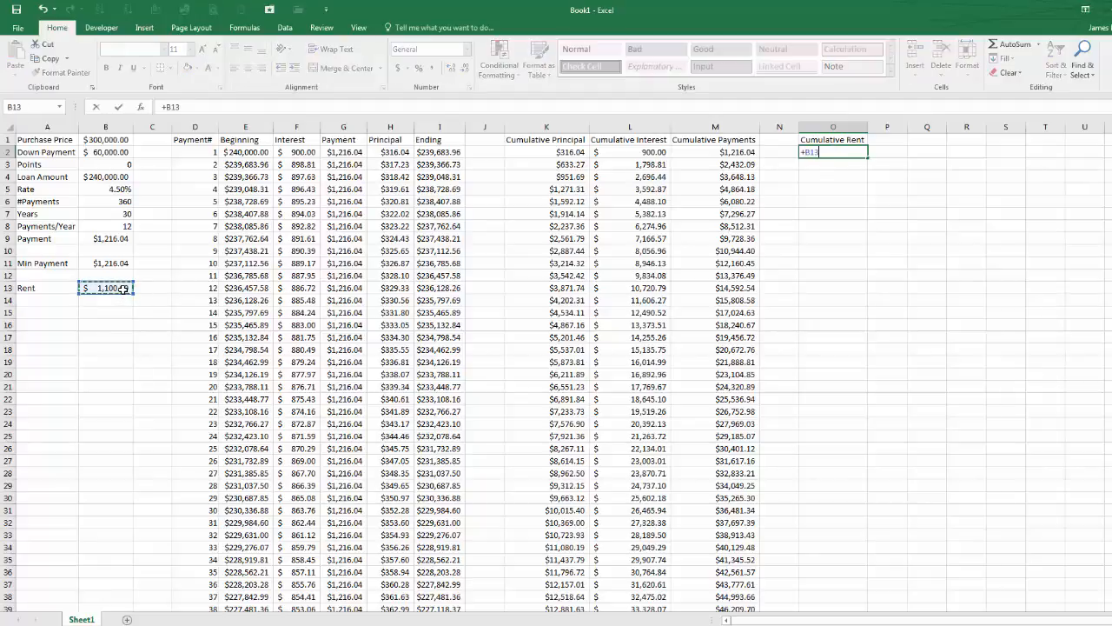
{"action": "key", "text": "Return"}
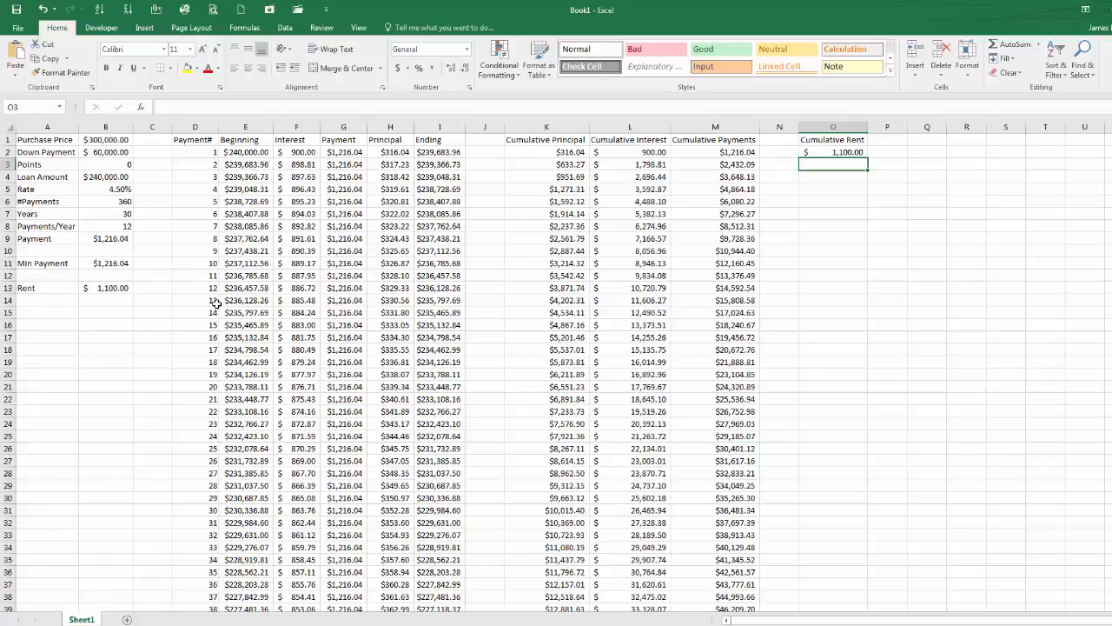
{"action": "type", "text": "="}
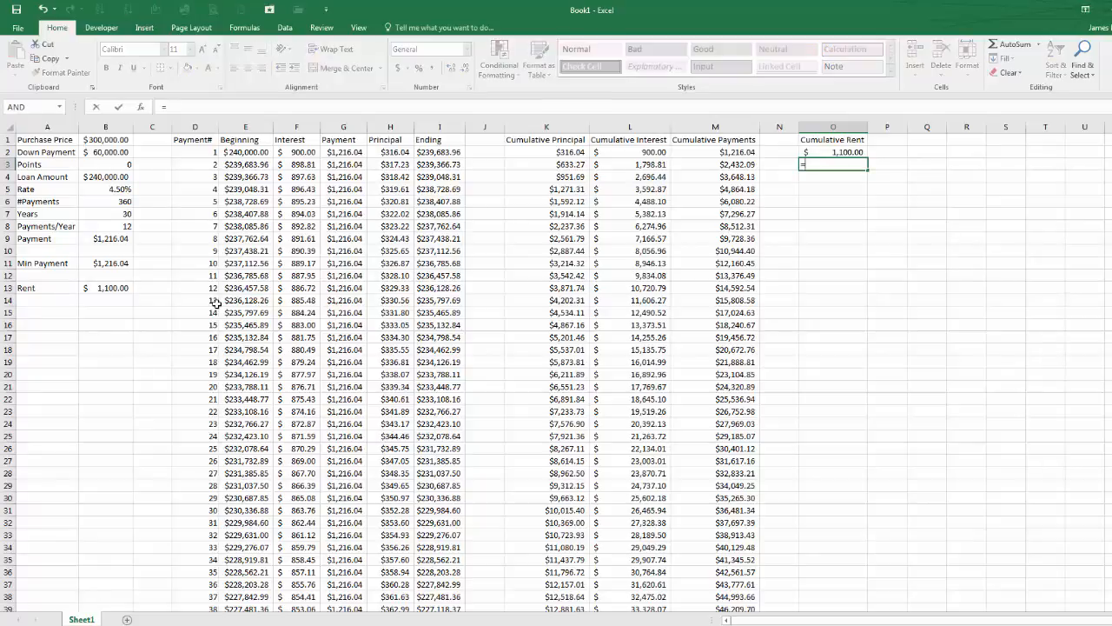
{"action": "key", "text": "Up"}
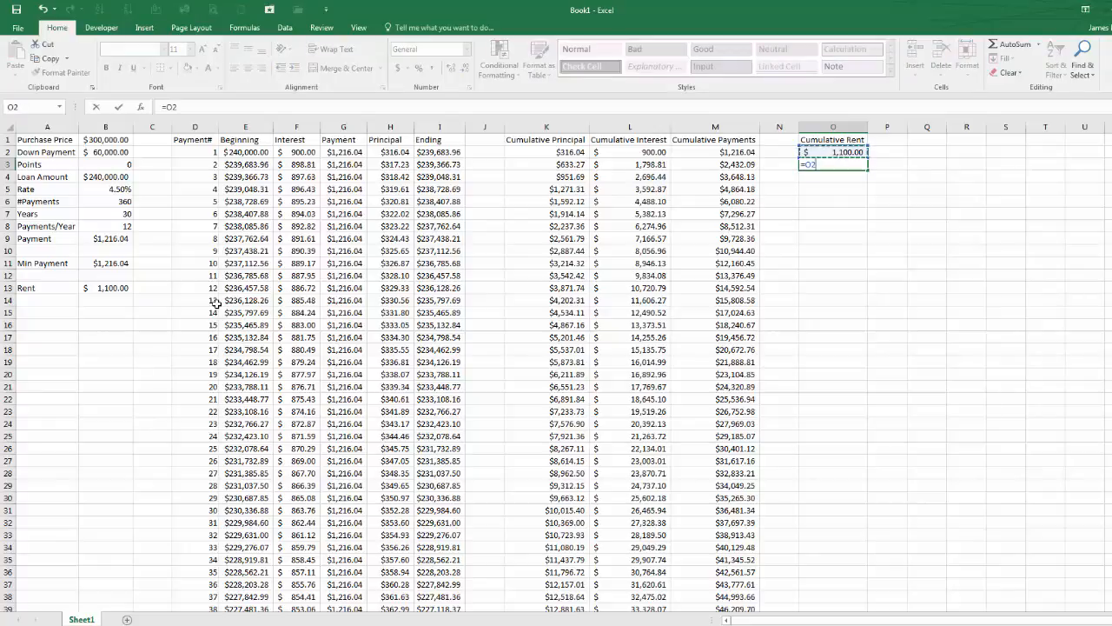
{"action": "type", "text": "+"}
{"action": "left_click", "coordinate": [114, 288]}
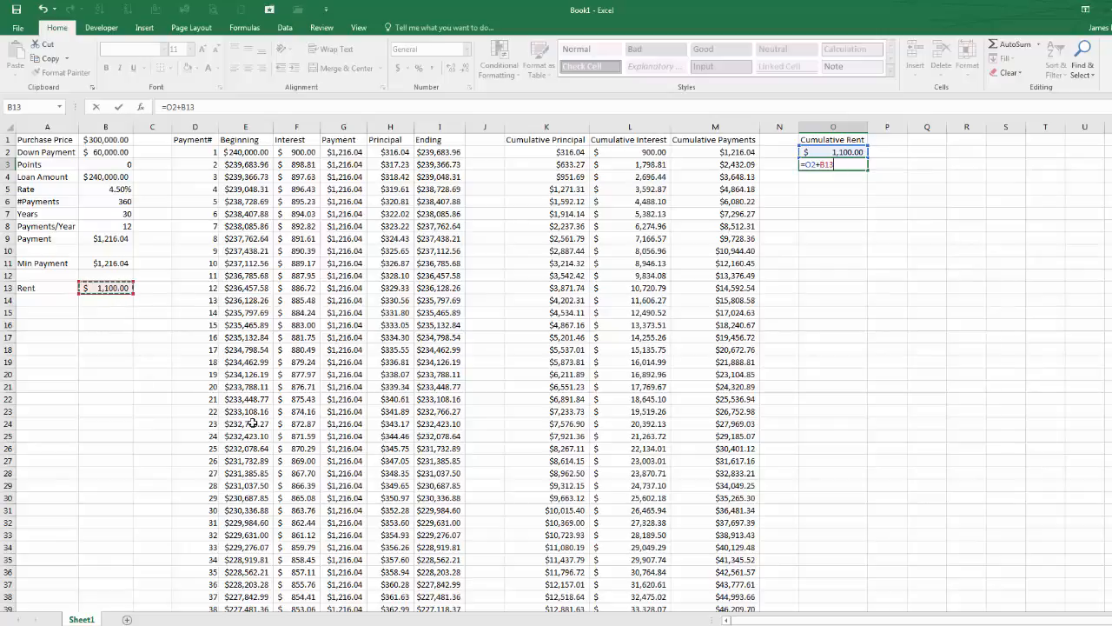
{"action": "left_click", "coordinate": [826, 164]}
{"action": "type", "text": "$"}
{"action": "key", "text": "Return"}
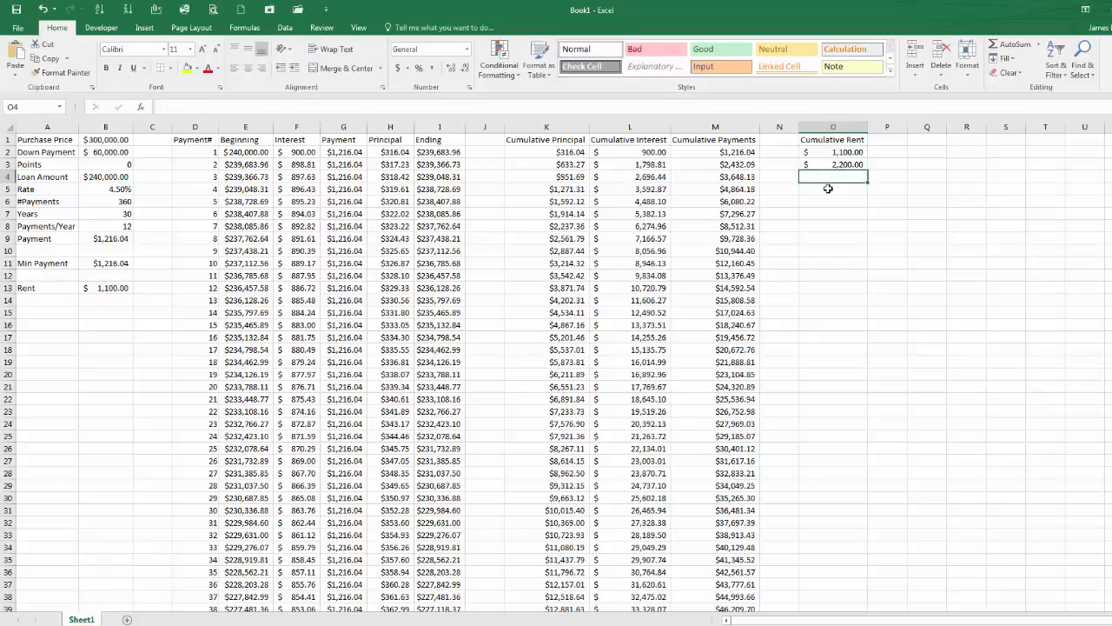
Step: Fill the cumulative rent formula from O3 down through row 61
{"action": "left_click", "coordinate": [830, 165]}
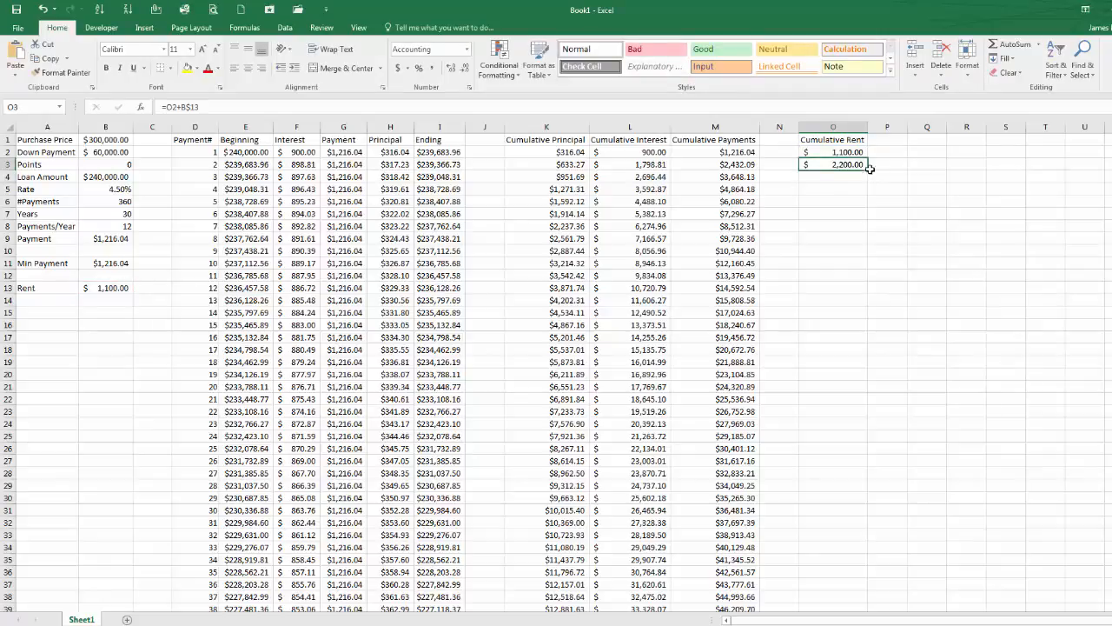
{"action": "left_click_drag", "start_coordinate": [869, 169], "coordinate": [869, 216]}
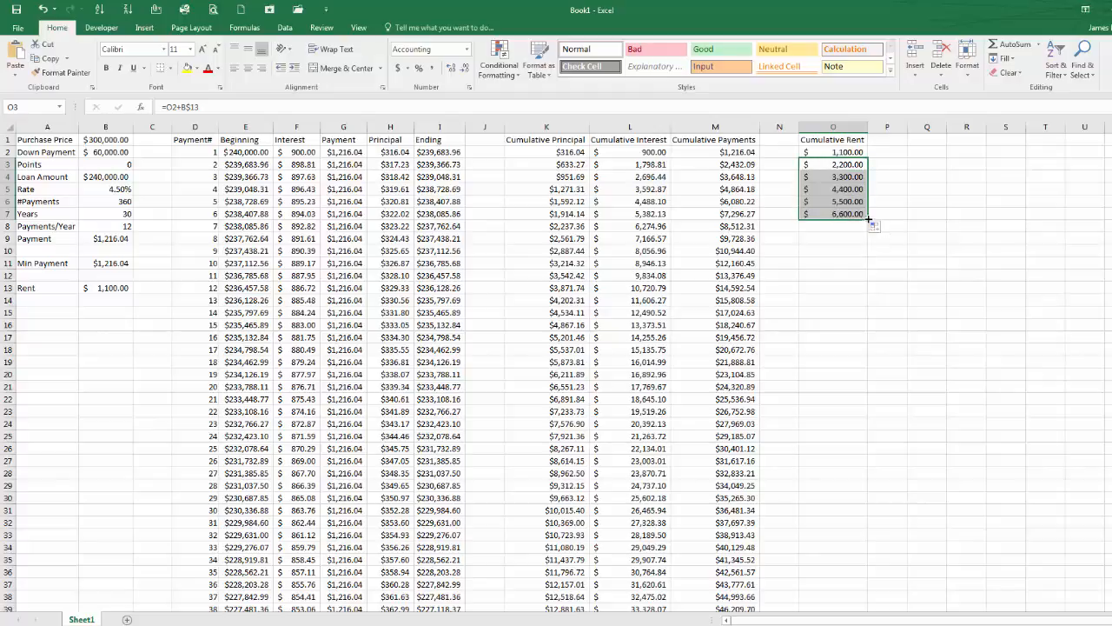
{"action": "left_click_drag", "start_coordinate": [867, 221], "coordinate": [877, 574]}
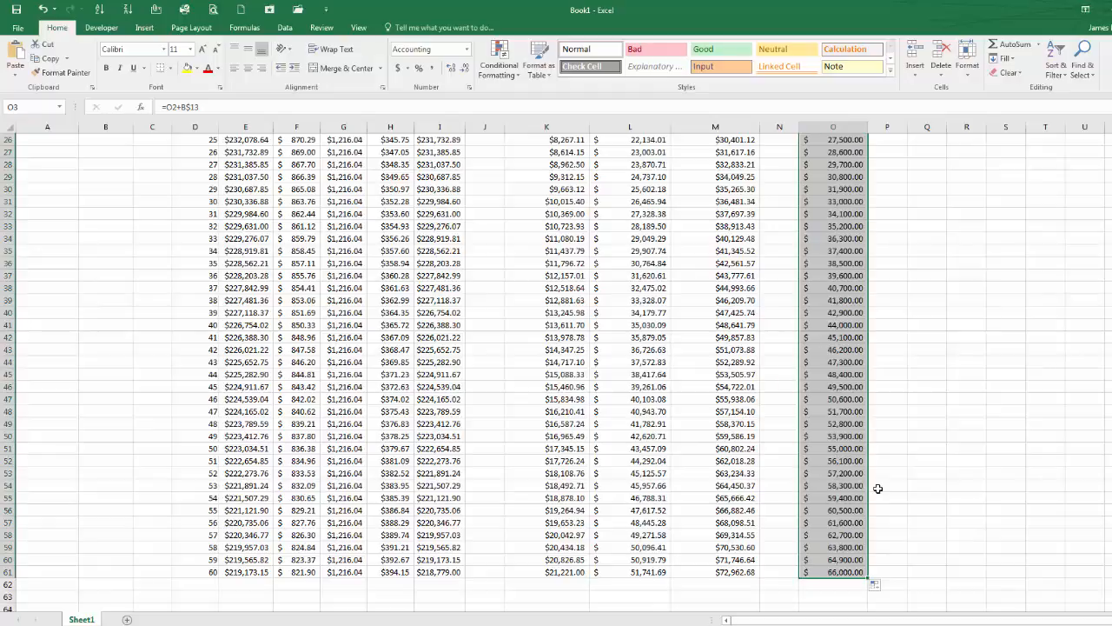
Step: Review the final cumulative principal, interest and rent totals in row 61
{"action": "left_click", "coordinate": [823, 572]}
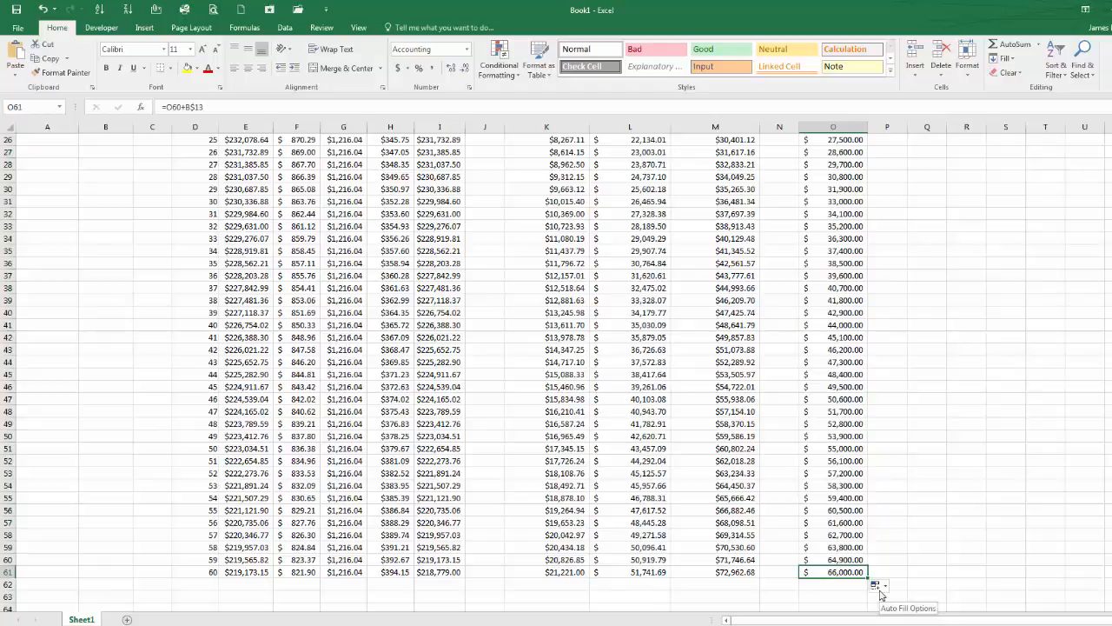
{"action": "left_click", "coordinate": [651, 572]}
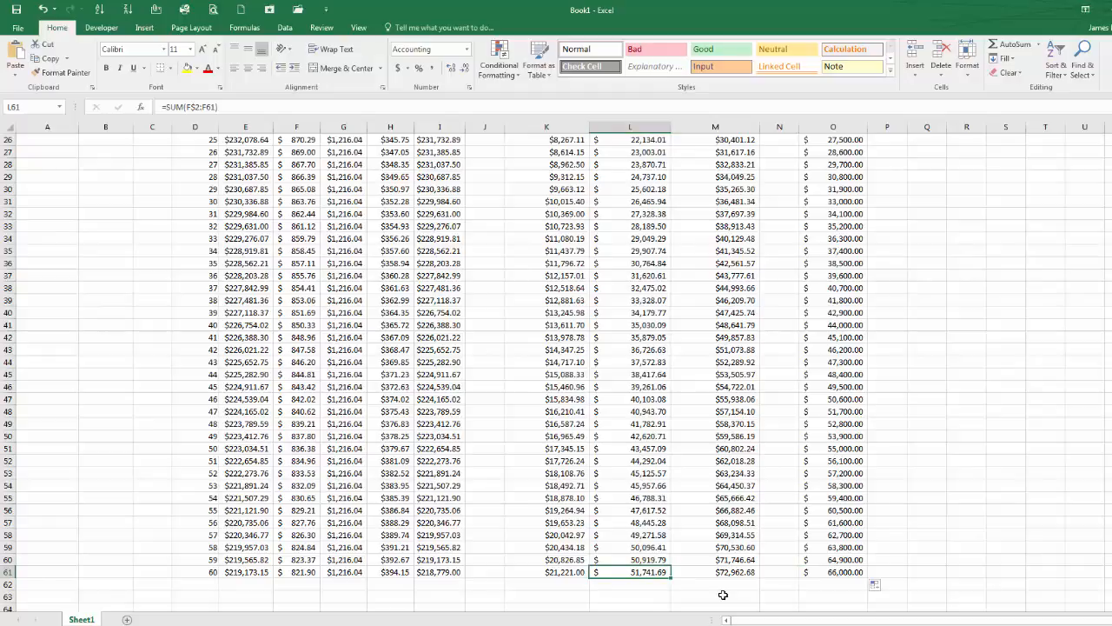
{"action": "scroll", "coordinate": [722, 594], "scroll_direction": "up", "scroll_amount": 8}
{"action": "scroll", "coordinate": [723, 594], "scroll_direction": "down", "scroll_amount": 10}
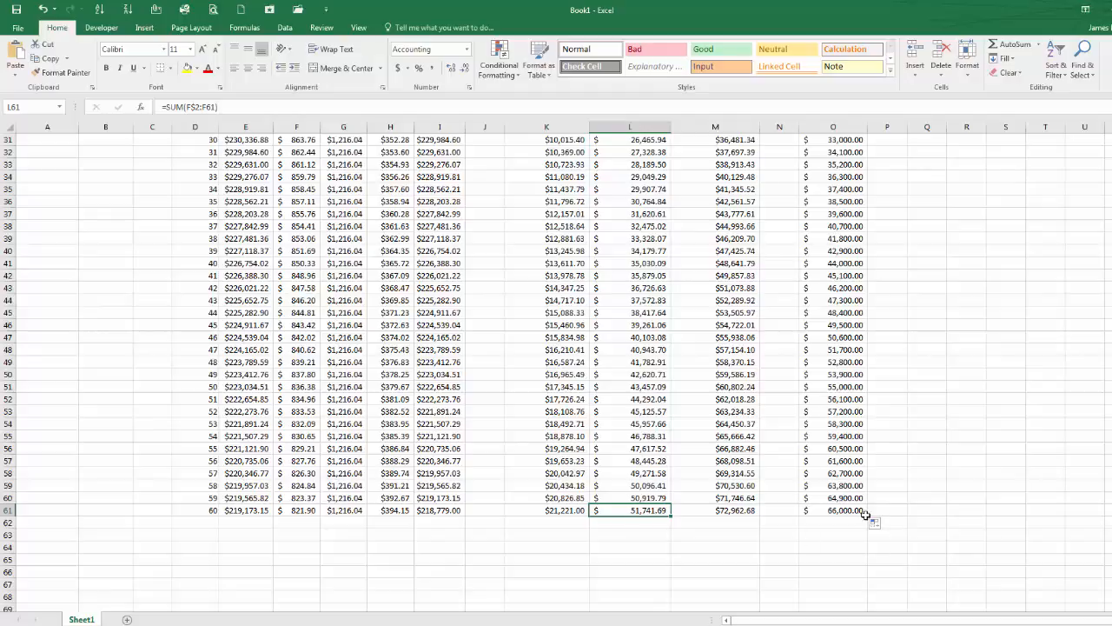
{"action": "left_click", "coordinate": [552, 510]}
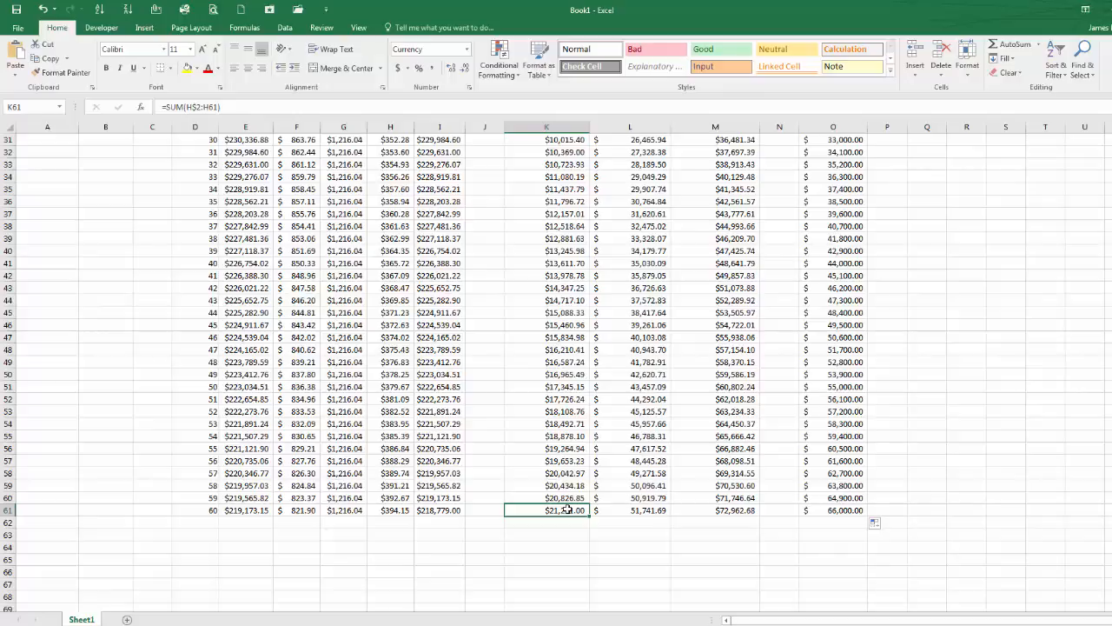
{"action": "left_click", "coordinate": [646, 511]}
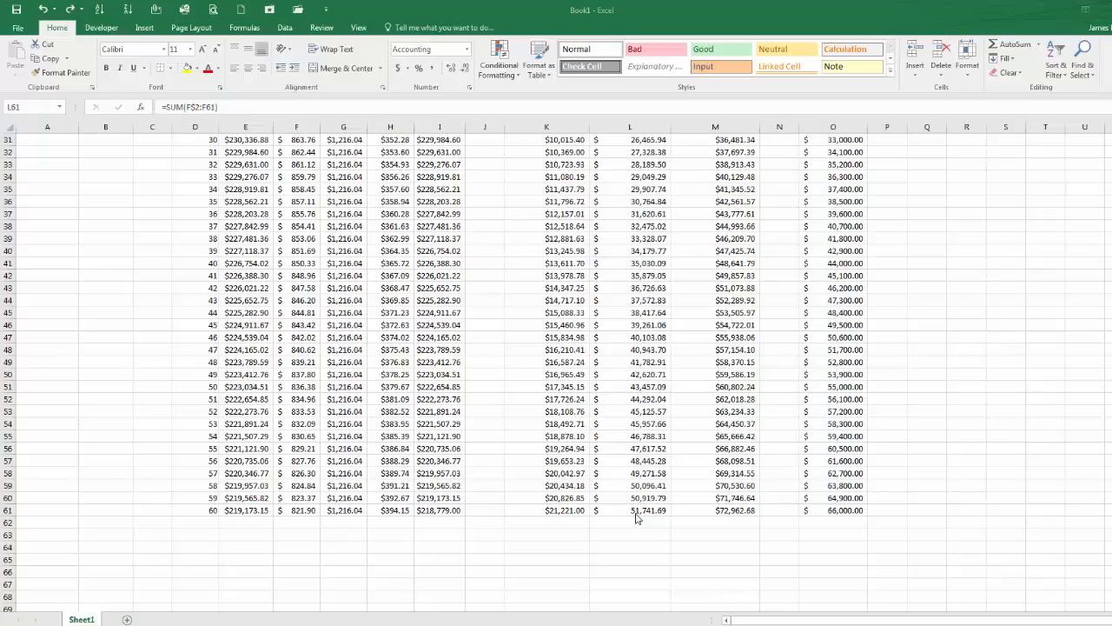
{"action": "left_click", "coordinate": [635, 512]}
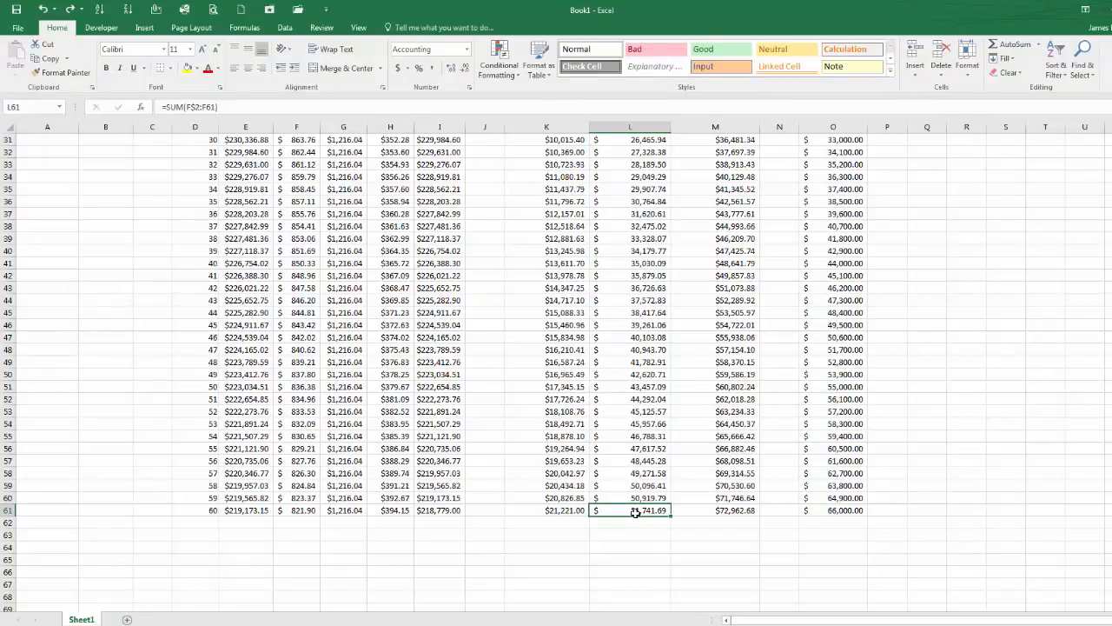
{"action": "scroll", "coordinate": [635, 512], "scroll_direction": "up", "scroll_amount": 10}
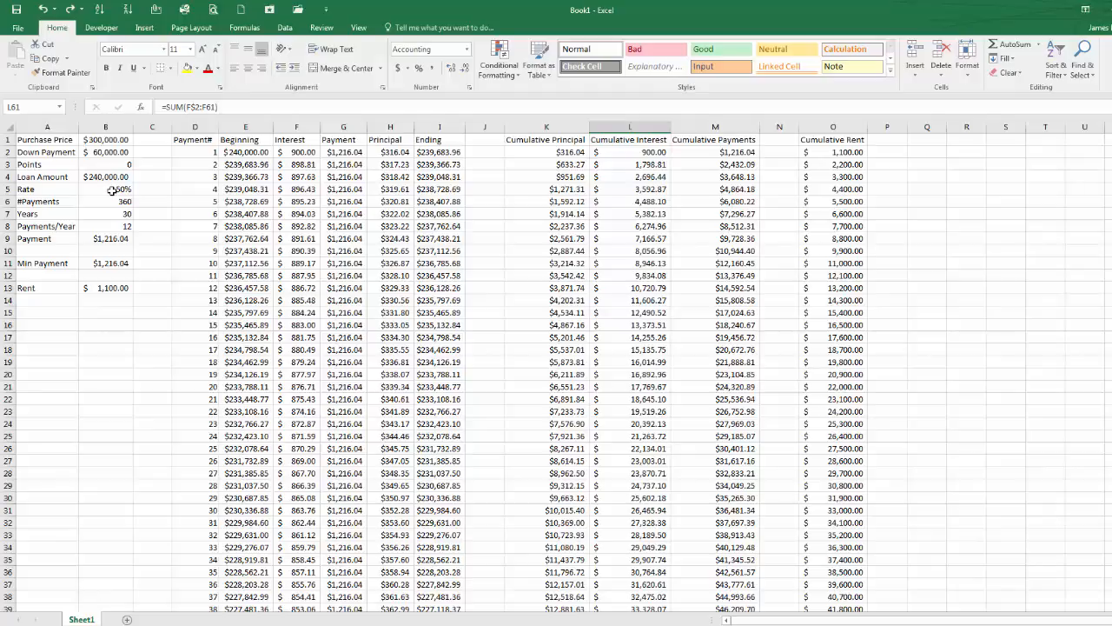
Step: Copy columns A through O and paste them starting at column R to create a second loan table
{"action": "left_click_drag", "start_coordinate": [57, 127], "coordinate": [833, 119]}
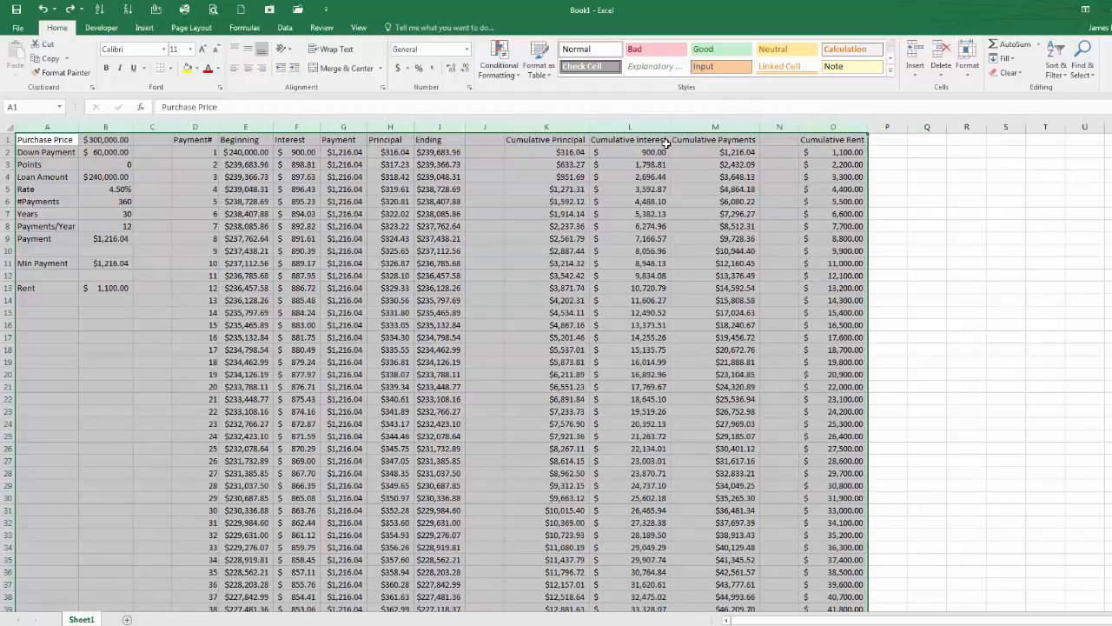
{"action": "right_click", "coordinate": [637, 156]}
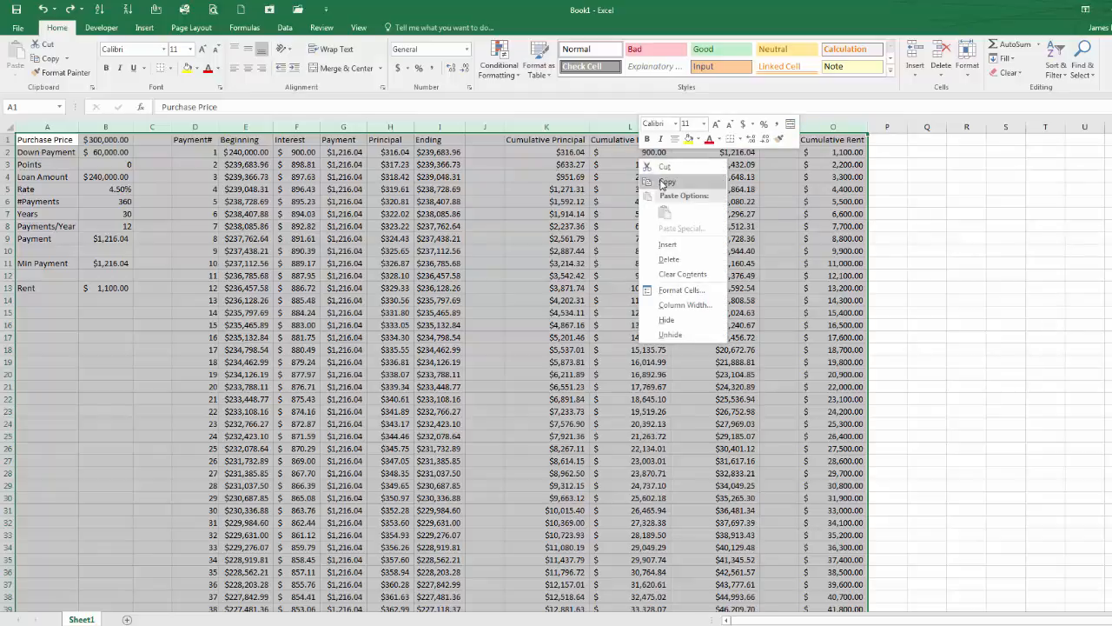
{"action": "left_click", "coordinate": [662, 184]}
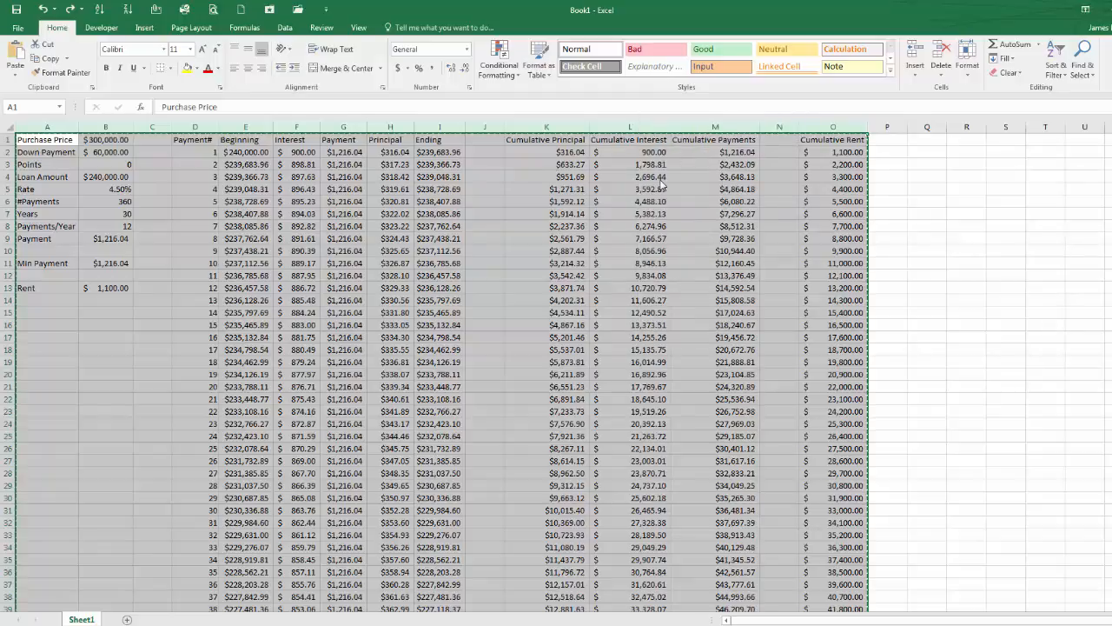
{"action": "left_click", "coordinate": [965, 128]}
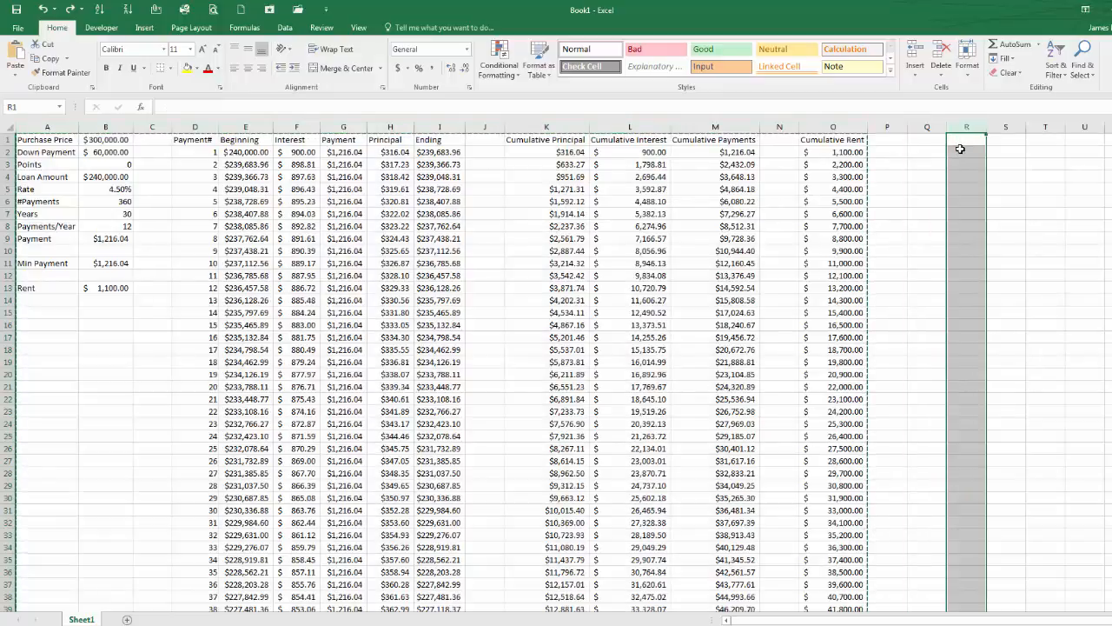
{"action": "right_click", "coordinate": [960, 148]}
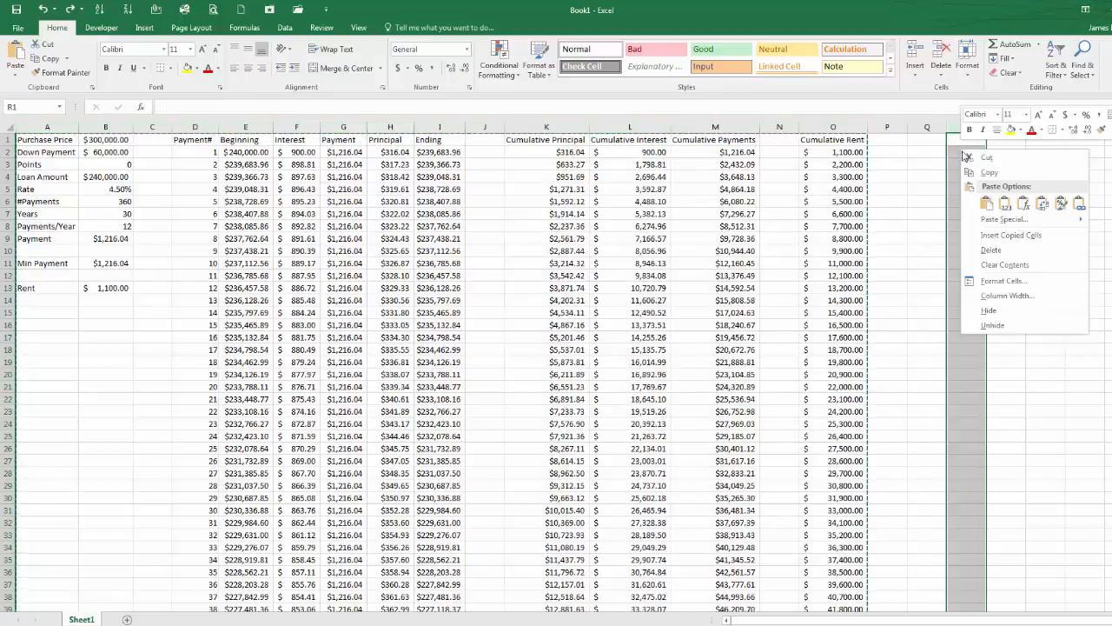
{"action": "left_click", "coordinate": [987, 204]}
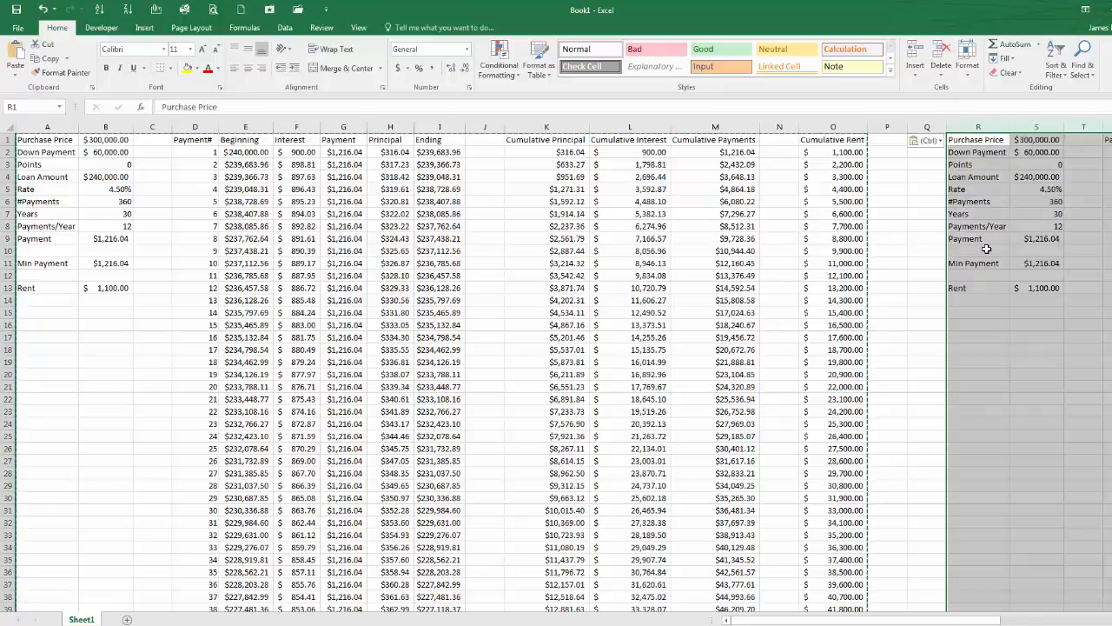
Step: Set the second loan's Points to 2 and its Rate to 4%
{"action": "left_click_drag", "start_coordinate": [968, 620], "coordinate": [1083, 620]}
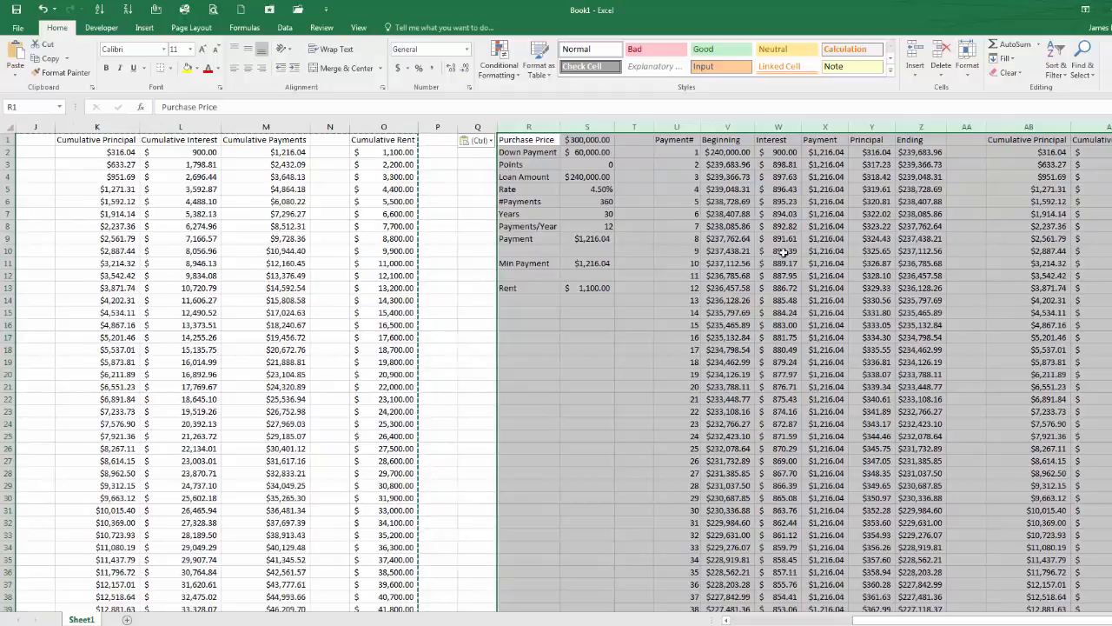
{"action": "left_click", "coordinate": [619, 165]}
{"action": "left_click", "coordinate": [606, 164]}
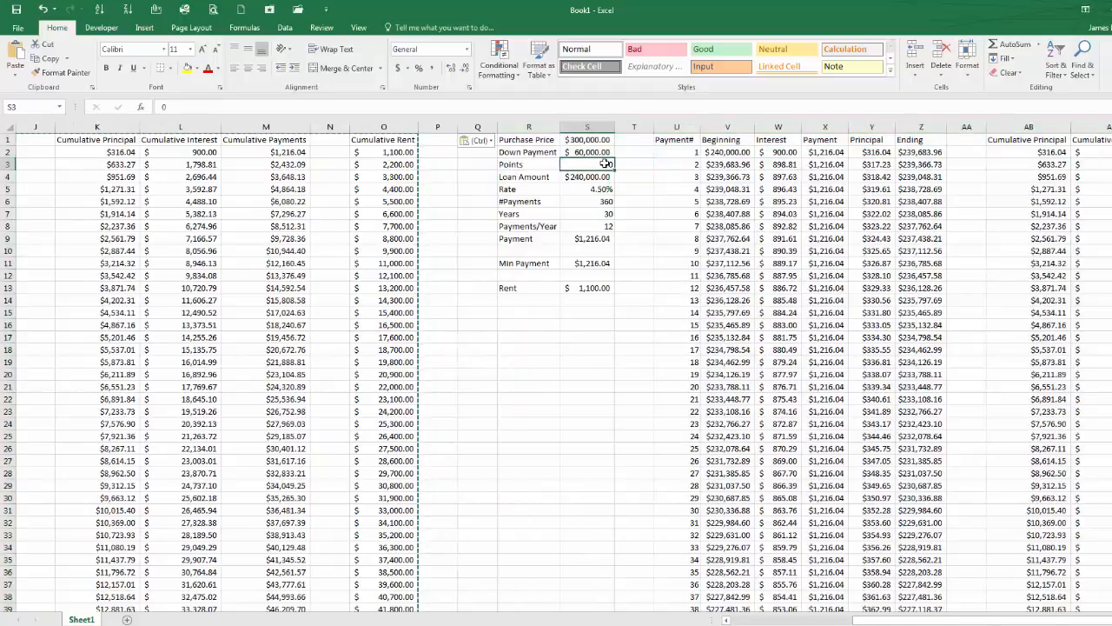
{"action": "type", "text": "2"}
{"action": "key", "text": "Return"}
{"action": "key", "text": "Return"}
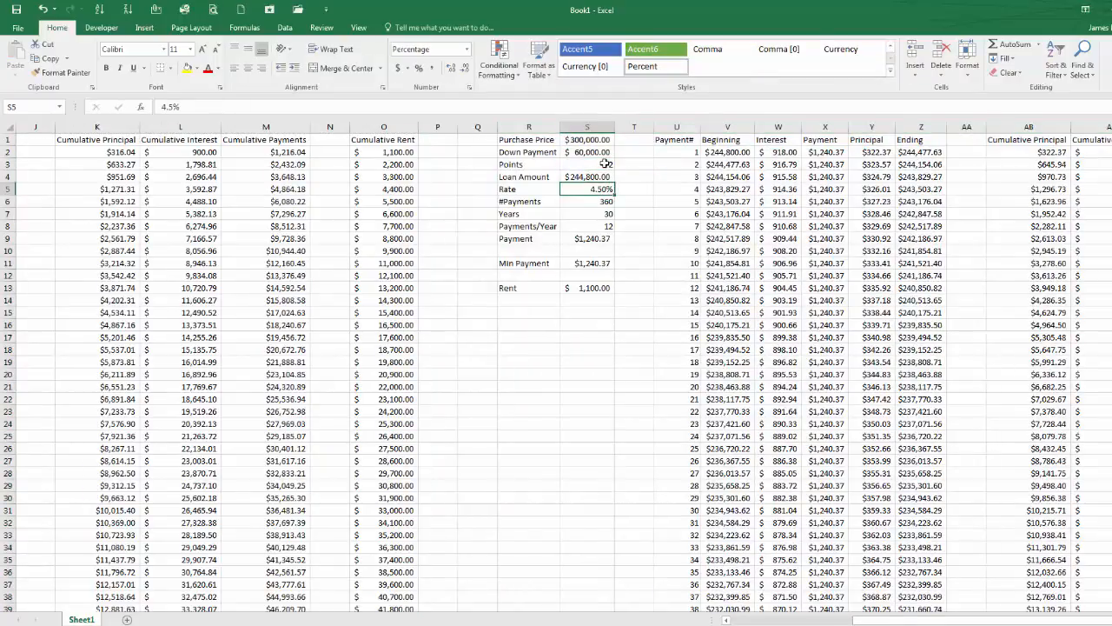
{"action": "type", "text": "4"}
{"action": "key", "text": "Return"}
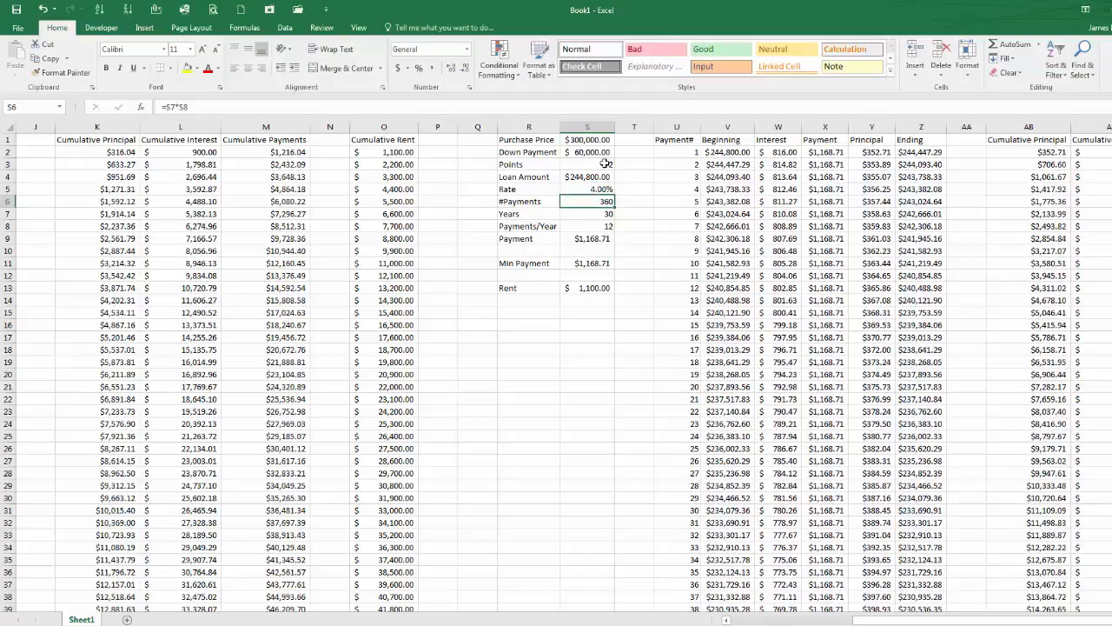
Step: Select row 61 across both tables and fill it down through row 121 to extend the schedules to 120 payments
{"action": "key", "text": "ctrl+Left"}
{"action": "key", "text": "ctrl+Left"}
{"action": "key", "text": "ctrl+Left"}
{"action": "key", "text": "ctrl+Left"}
{"action": "key", "text": "ctrl+Left"}
{"action": "key", "text": "ctrl+Left"}
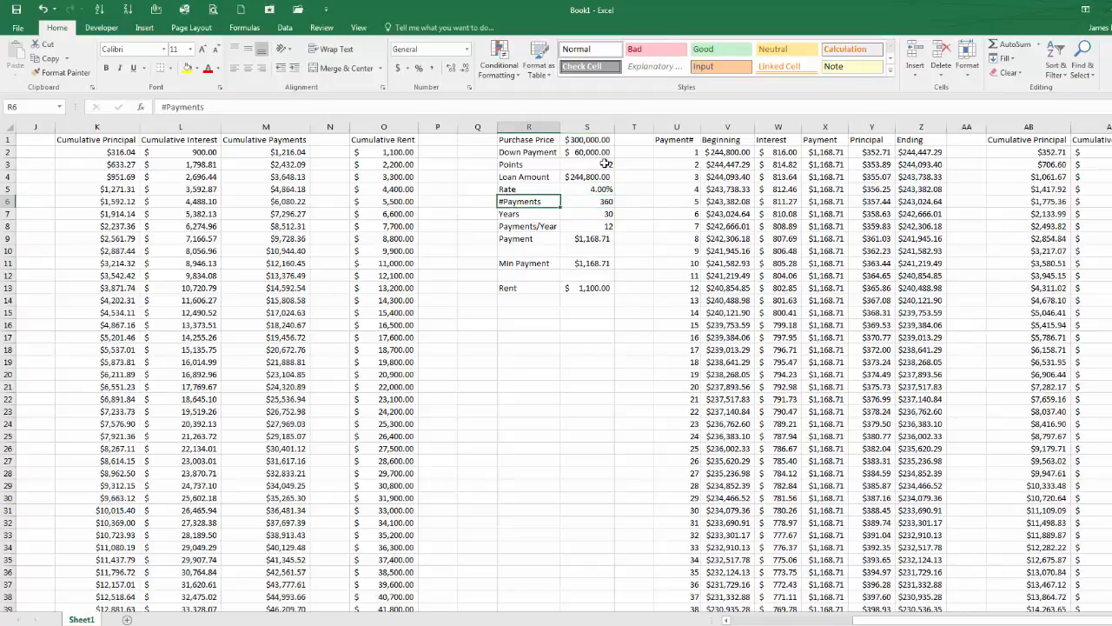
{"action": "key", "text": "Down"}
{"action": "key", "text": "Down"}
{"action": "key", "text": "Down"}
{"action": "key", "text": "Down"}
{"action": "key", "text": "Down"}
{"action": "key", "text": "Down"}
{"action": "key", "text": "Down"}
{"action": "key", "text": "Down"}
{"action": "key", "text": "Down"}
{"action": "key", "text": "Down"}
{"action": "key", "text": "Down"}
{"action": "key", "text": "Down"}
{"action": "key", "text": "Down"}
{"action": "key", "text": "Down"}
{"action": "key", "text": "Down"}
{"action": "key", "text": "Down"}
{"action": "key", "text": "Down"}
{"action": "key", "text": "Down"}
{"action": "key", "text": "Down"}
{"action": "key", "text": "Down"}
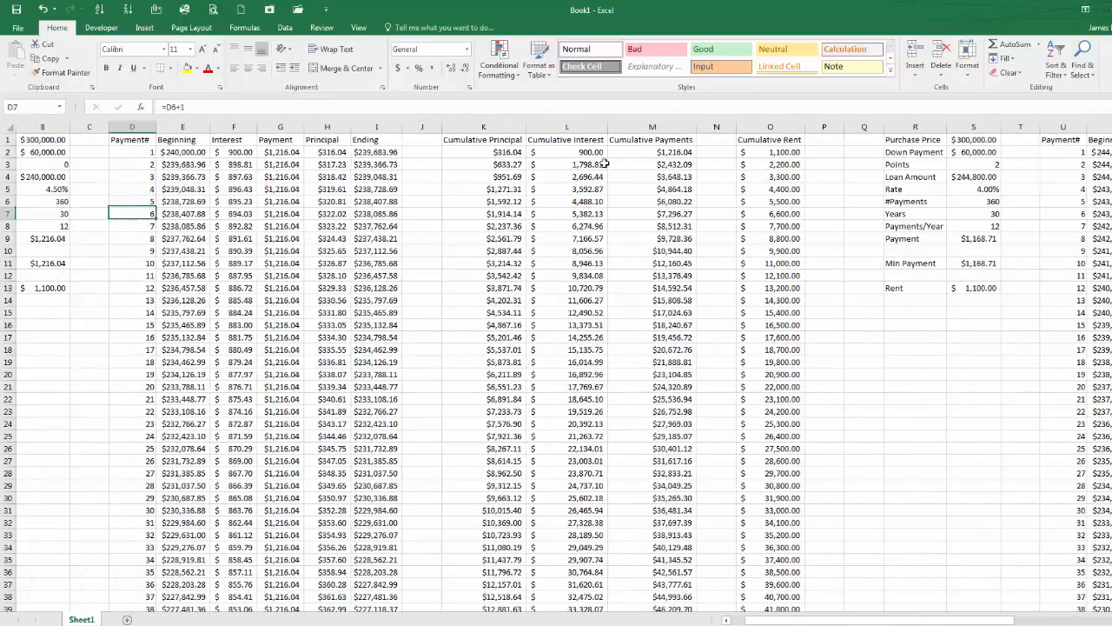
{"action": "key", "text": "Down"}
{"action": "key", "text": "Down"}
{"action": "key", "text": "Down"}
{"action": "key", "text": "Down"}
{"action": "key", "text": "Down"}
{"action": "key", "text": "Down"}
{"action": "key", "text": "Down"}
{"action": "key", "text": "Down"}
{"action": "key", "text": "Down"}
{"action": "key", "text": "Down"}
{"action": "key", "text": "Down"}
{"action": "key", "text": "Down"}
{"action": "key", "text": "Down"}
{"action": "key", "text": "Down"}
{"action": "key", "text": "Down"}
{"action": "key", "text": "Down"}
{"action": "key", "text": "Down"}
{"action": "key", "text": "Down"}
{"action": "key", "text": "Down"}
{"action": "key", "text": "Down"}
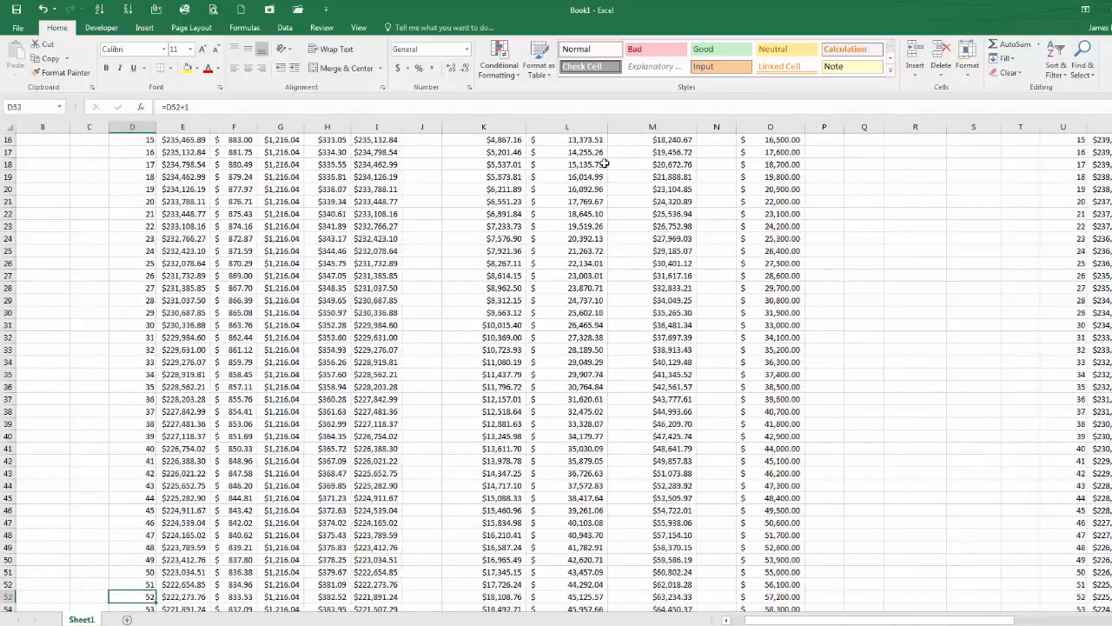
{"action": "key", "text": "Up"}
{"action": "key", "text": "Up"}
{"action": "key", "text": "Up"}
{"action": "key", "text": "Up"}
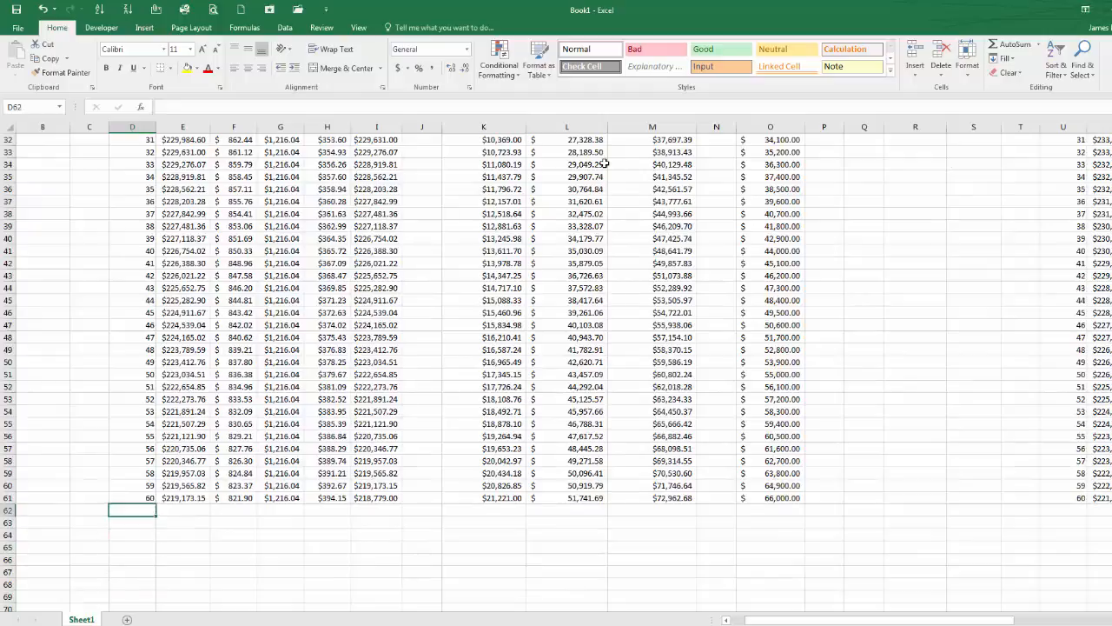
{"action": "key", "text": "shift+Right"}
{"action": "key", "text": "shift+Right"}
{"action": "key", "text": "shift+Right"}
{"action": "key", "text": "shift+Right"}
{"action": "key", "text": "shift+Right"}
{"action": "key", "text": "shift+Right"}
{"action": "key", "text": "shift+Right"}
{"action": "key", "text": "shift+Right"}
{"action": "key", "text": "shift+Right"}
{"action": "key", "text": "shift+Right"}
{"action": "key", "text": "shift+Right"}
{"action": "key", "text": "shift+Right"}
{"action": "key", "text": "shift+Right"}
{"action": "key", "text": "shift+Right"}
{"action": "key", "text": "shift+Right"}
{"action": "key", "text": "shift+Right"}
{"action": "key", "text": "shift+Right"}
{"action": "key", "text": "shift+Right"}
{"action": "key", "text": "shift+Right"}
{"action": "key", "text": "shift+Right"}
{"action": "key", "text": "shift+Right"}
{"action": "key", "text": "shift+Right"}
{"action": "key", "text": "shift+Right"}
{"action": "key", "text": "shift+Right"}
{"action": "key", "text": "shift+Right"}
{"action": "key", "text": "shift+Right"}
{"action": "key", "text": "shift+Right"}
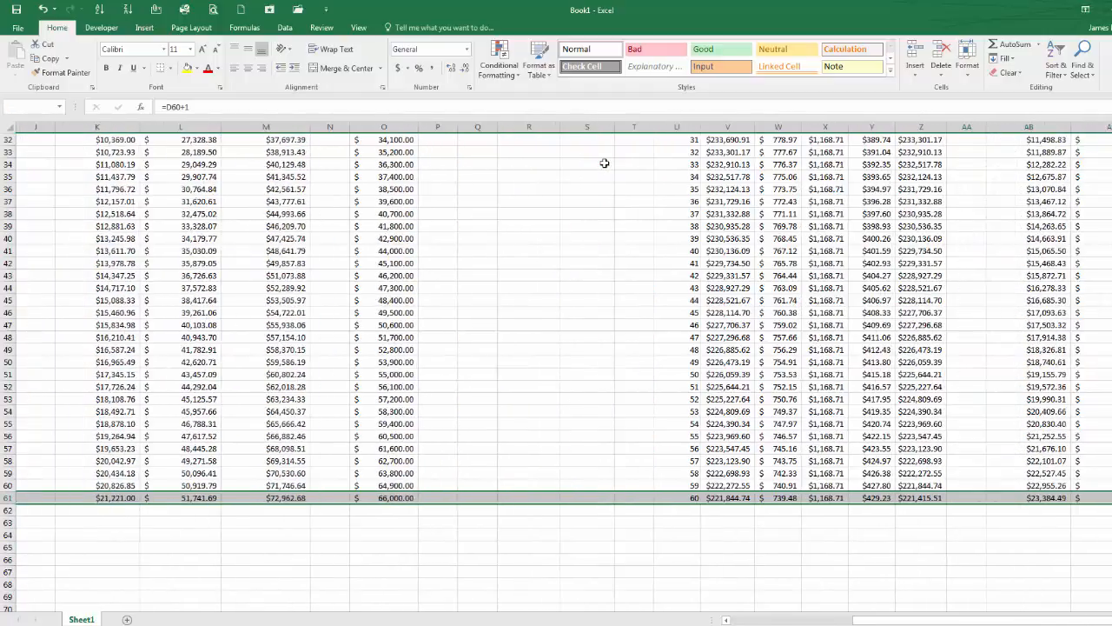
{"action": "key", "text": "shift+Left"}
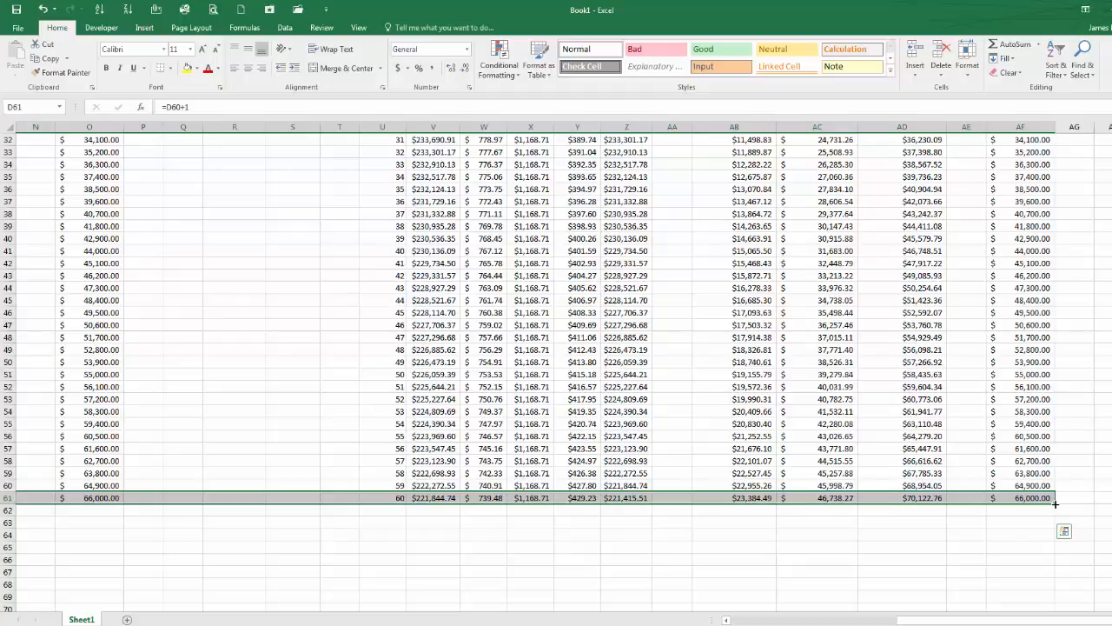
{"action": "left_click_drag", "start_coordinate": [1055, 503], "coordinate": [1029, 460]}
{"action": "left_click_drag", "start_coordinate": [1026, 428], "coordinate": [1023, 405]}
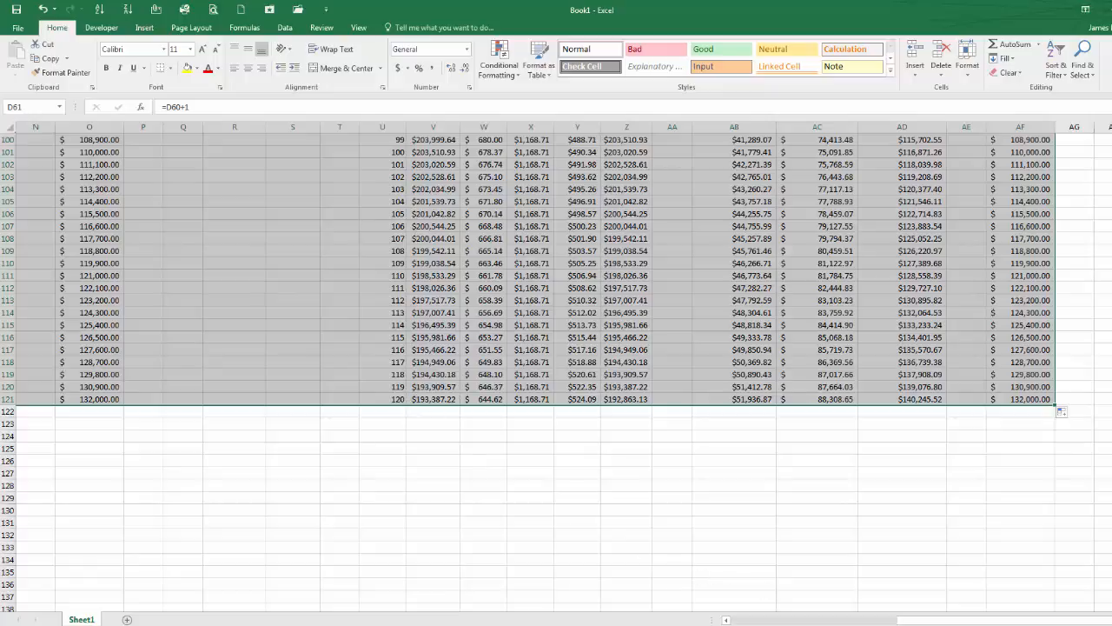
Step: Review the cumulative principal, interest, payment and rent totals in row 121 for both loan tables
{"action": "left_click_drag", "start_coordinate": [916, 624], "coordinate": [842, 622]}
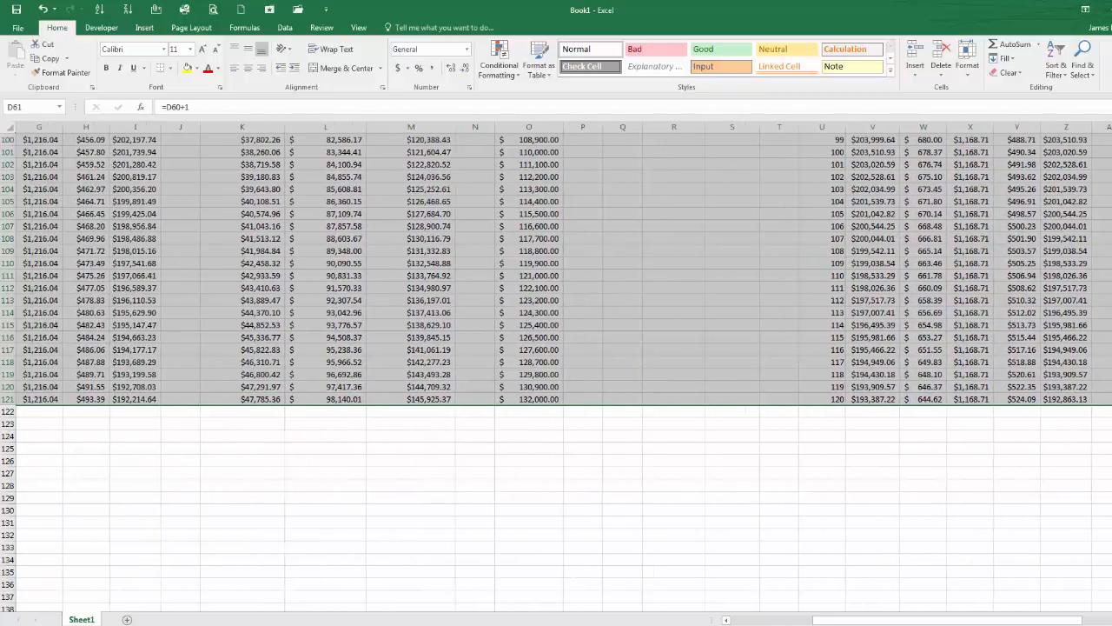
{"action": "scroll", "coordinate": [556, 374], "scroll_direction": "up", "scroll_amount": 20}
{"action": "scroll", "coordinate": [556, 373], "scroll_direction": "up", "scroll_amount": 9}
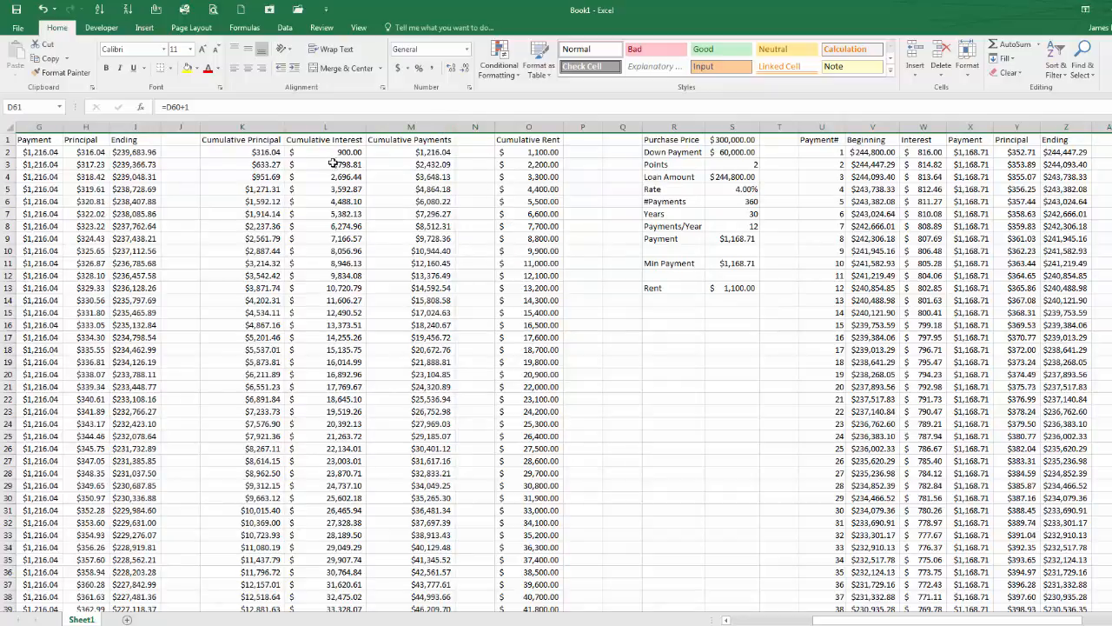
{"action": "scroll", "coordinate": [335, 252], "scroll_direction": "down", "scroll_amount": 20}
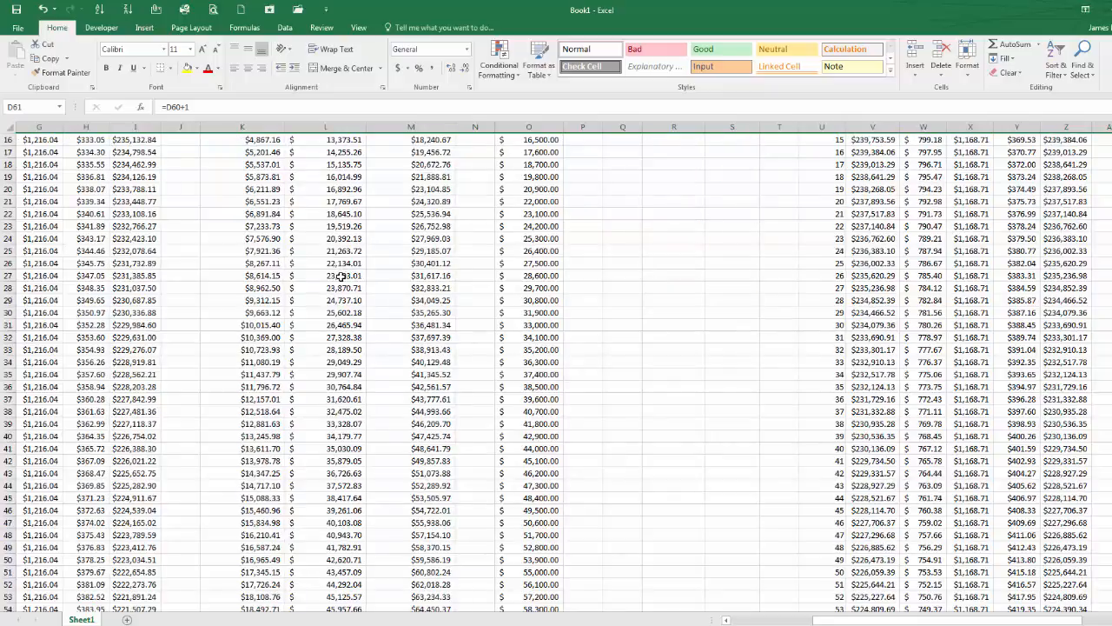
{"action": "scroll", "coordinate": [340, 280], "scroll_direction": "down", "scroll_amount": 10}
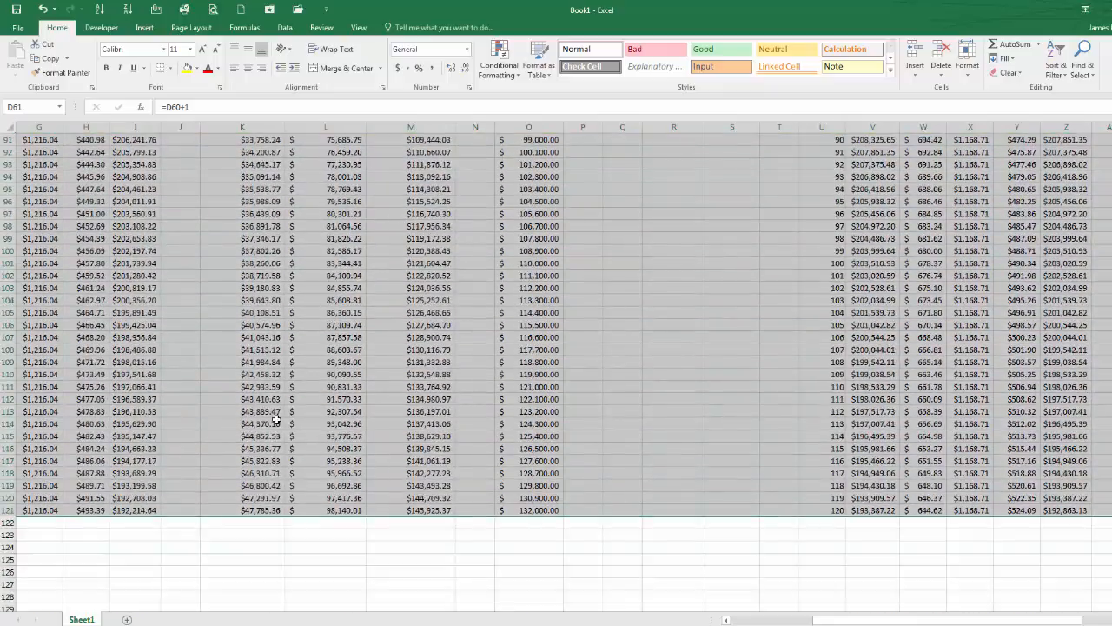
{"action": "left_click", "coordinate": [276, 510]}
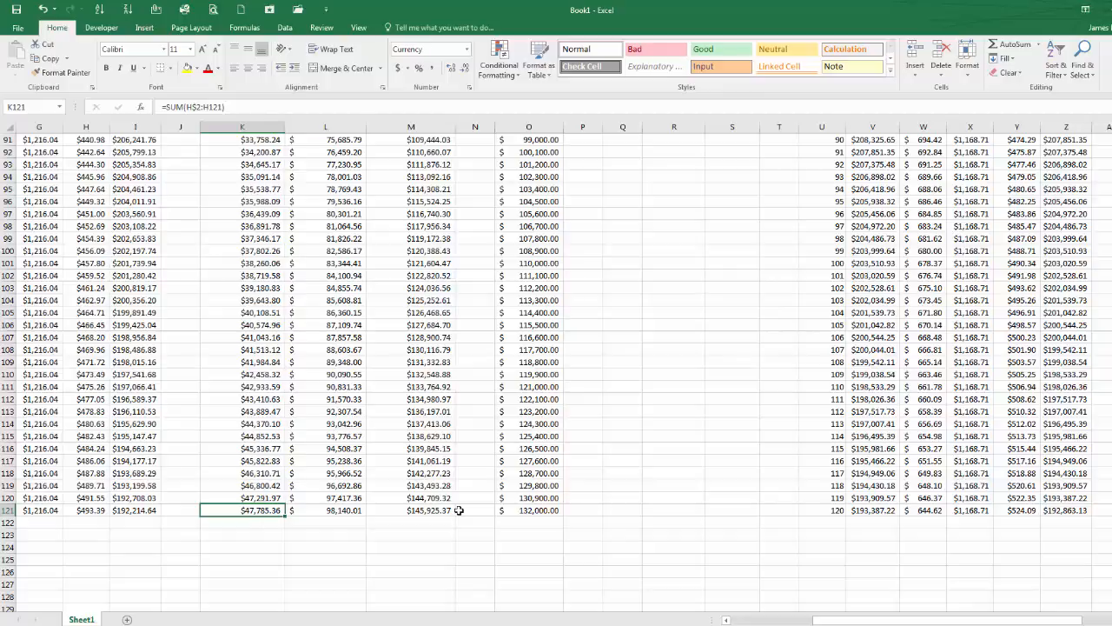
{"action": "key", "text": "Right"}
{"action": "key", "text": "Right"}
{"action": "key", "text": "Right"}
{"action": "key", "text": "Right"}
{"action": "key", "text": "Right"}
{"action": "key", "text": "Right"}
{"action": "key", "text": "Right"}
{"action": "key", "text": "Right"}
{"action": "key", "text": "Right"}
{"action": "key", "text": "Right"}
{"action": "key", "text": "Right"}
{"action": "key", "text": "Right"}
{"action": "key", "text": "Right"}
{"action": "key", "text": "Right"}
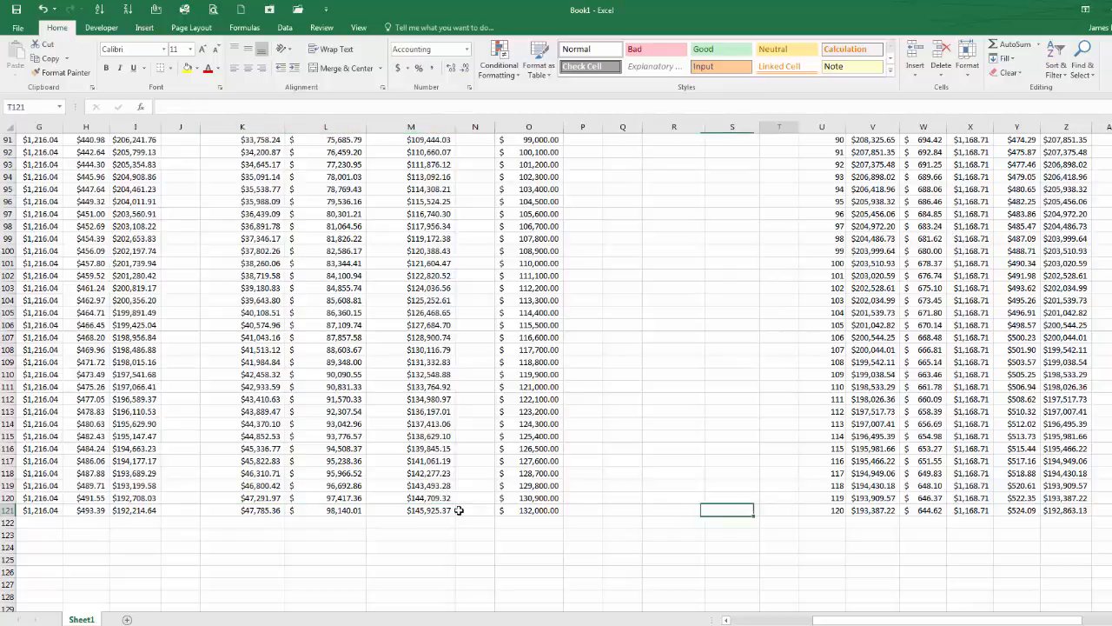
{"action": "key", "text": "Right"}
{"action": "key", "text": "Right"}
{"action": "key", "text": "Right"}
{"action": "key", "text": "Right"}
{"action": "key", "text": "Right"}
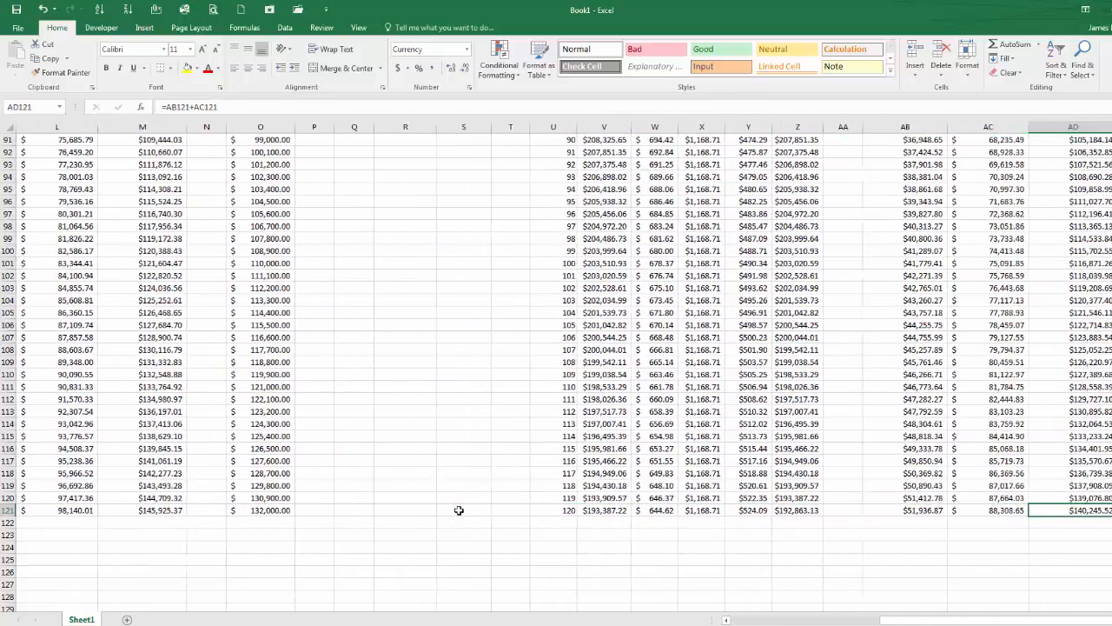
{"action": "key", "text": "Left"}
{"action": "key", "text": "Left"}
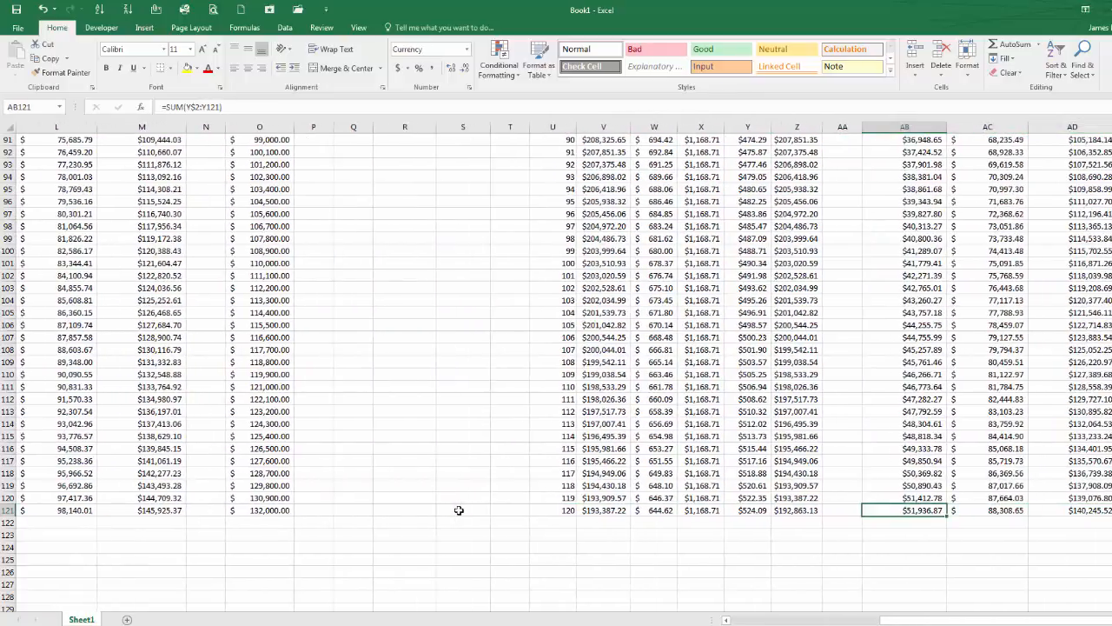
{"action": "key", "text": "Right"}
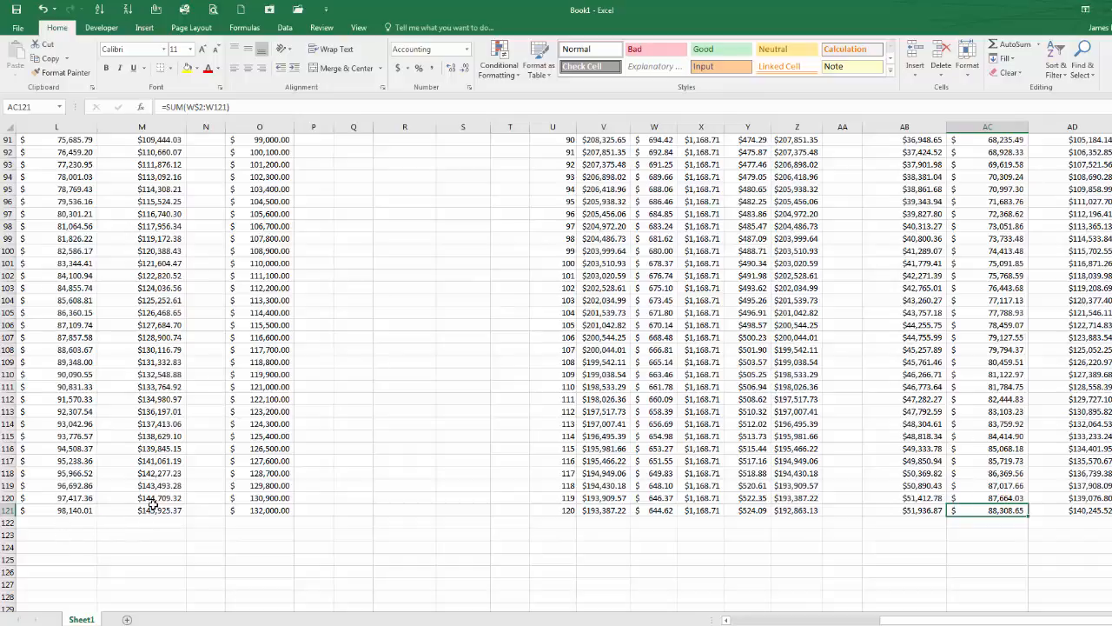
{"action": "left_click", "coordinate": [83, 510], "text": "ctrl"}
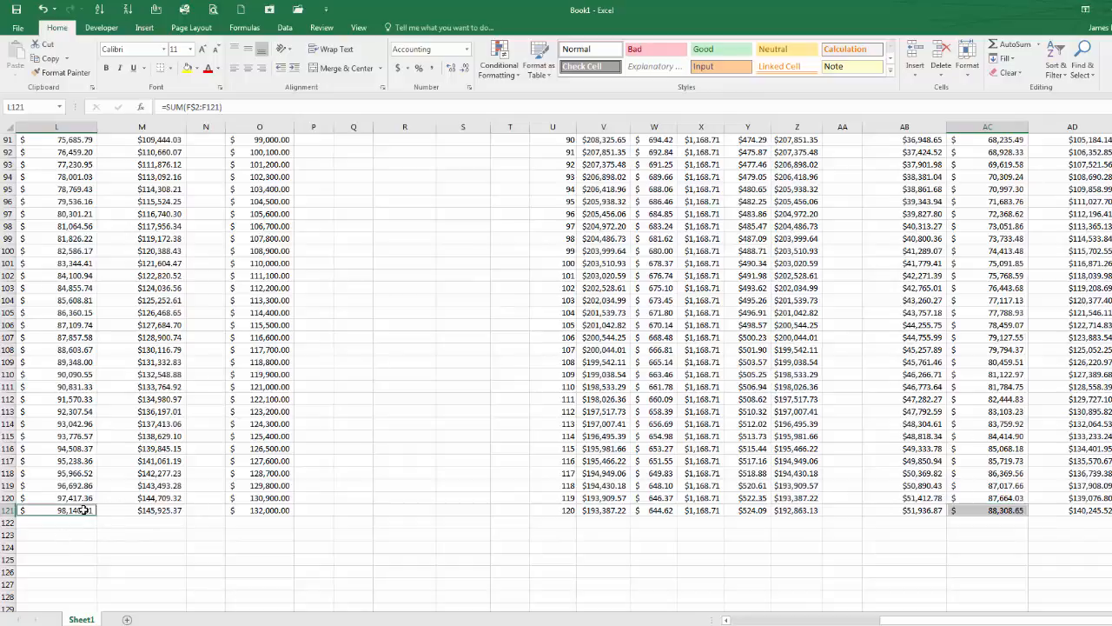